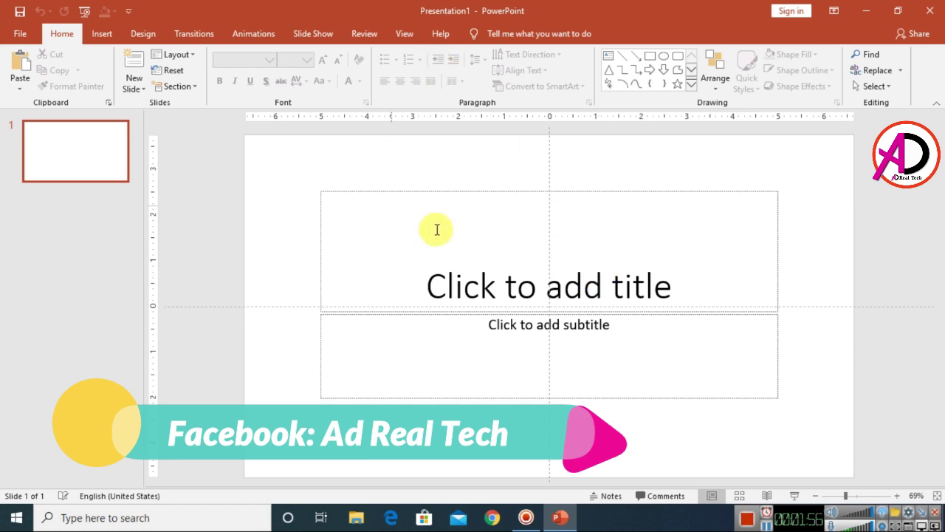
Step: Select the empty title and subtitle placeholders together and delete them
mouse_move(274, 153)
mouse_down()
mouse_move(465, 285)
mouse_move(871, 453)
mouse_move(854, 462)
mouse_up()
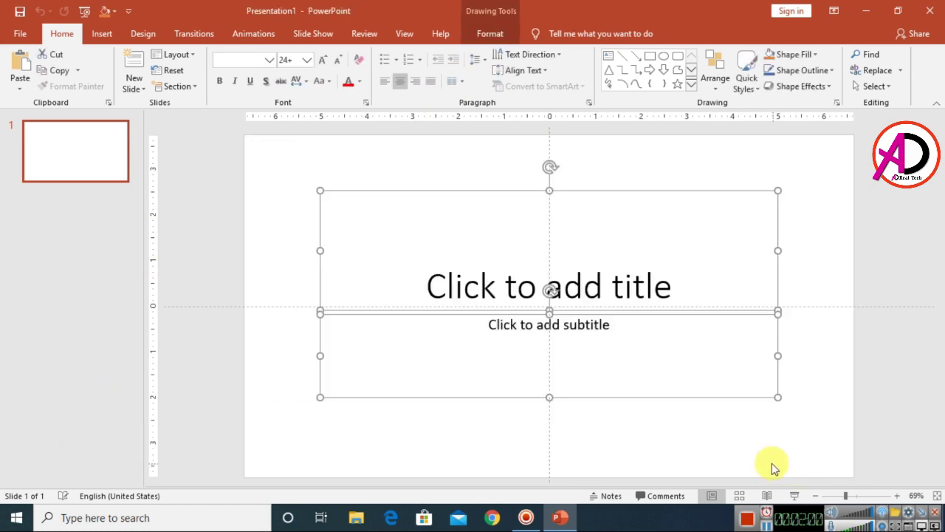
key(Delete)
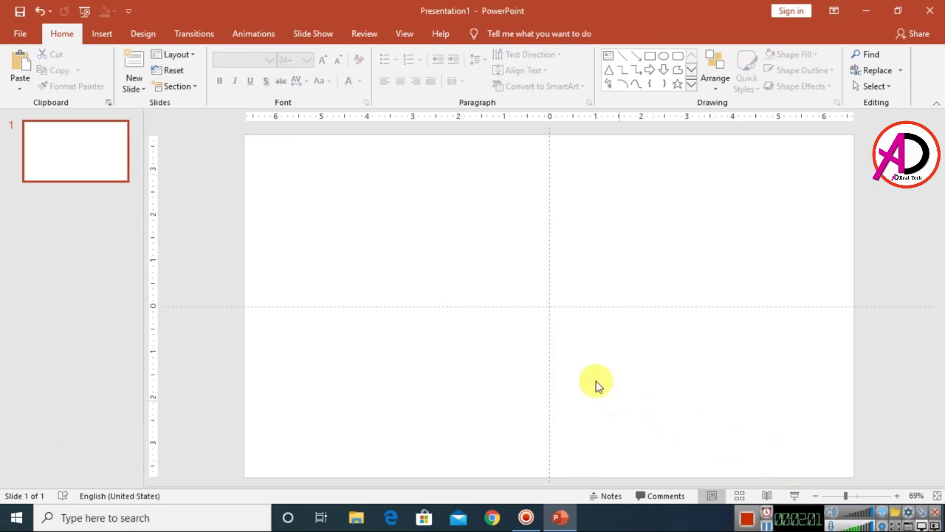
Step: Give the slide a solid gray background fill through Format Background
click(143, 34)
click(884, 82)
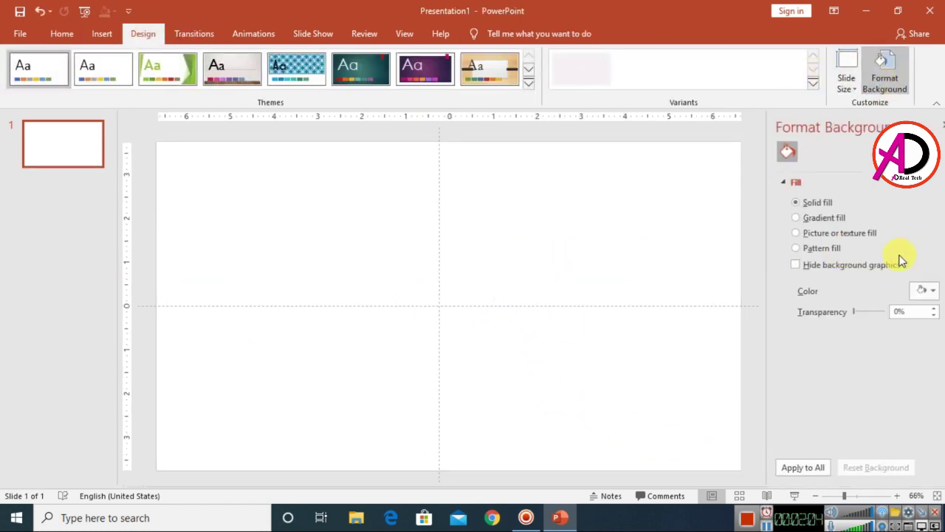
click(914, 290)
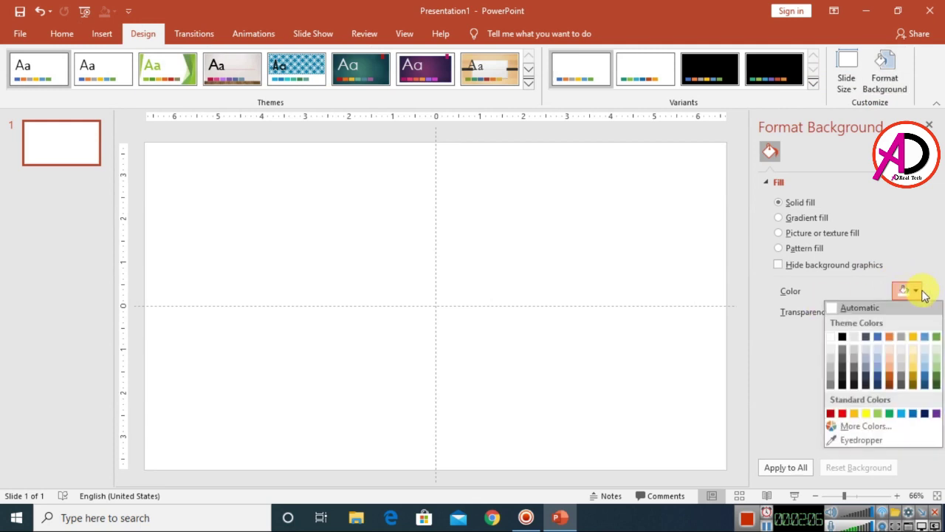
click(830, 371)
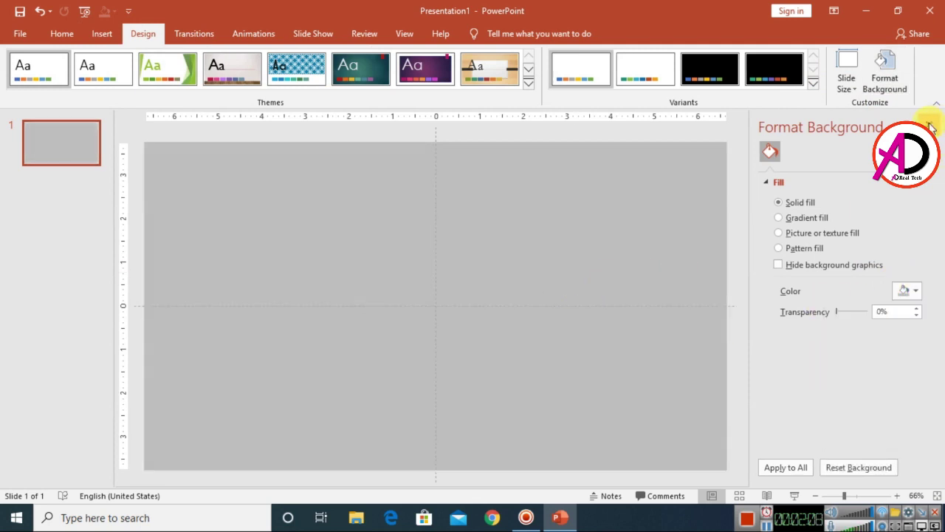
Step: Close the background pane and bring up the Insert Shapes gallery
click(930, 127)
click(103, 34)
click(222, 80)
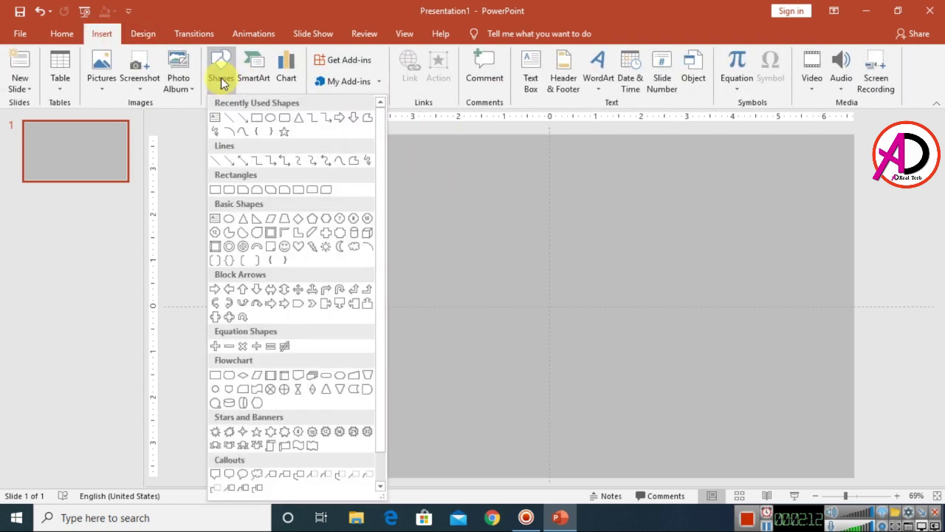
Step: Draw a 1.62" by 4.3" blue rectangle and align it center and middle on the slide
click(257, 120)
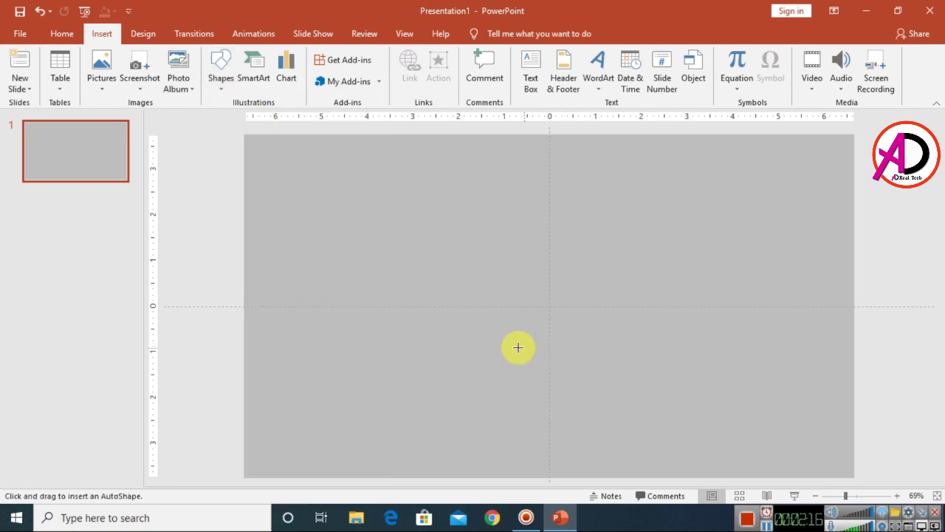
mouse_move(457, 282)
mouse_down()
mouse_move(620, 342)
mouse_move(627, 356)
mouse_move(637, 358)
mouse_move(618, 328)
mouse_move(655, 309)
mouse_up()
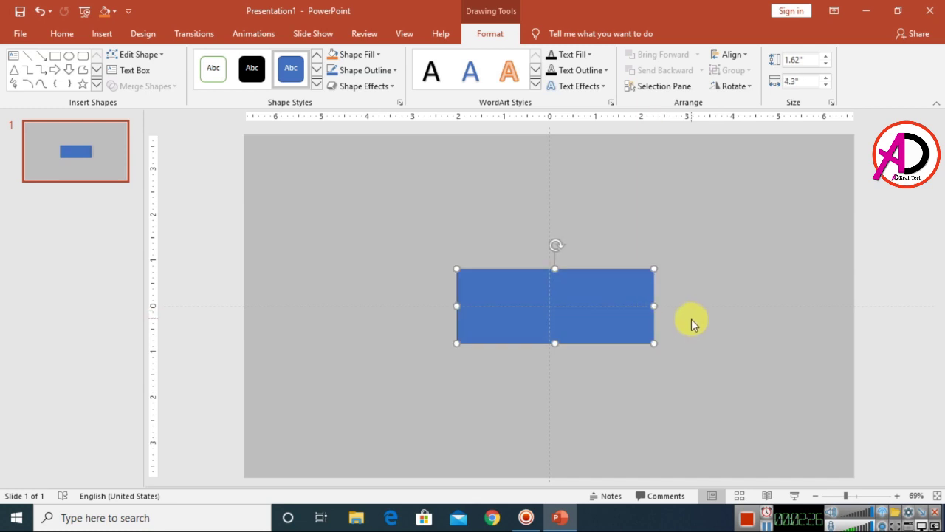
click(747, 59)
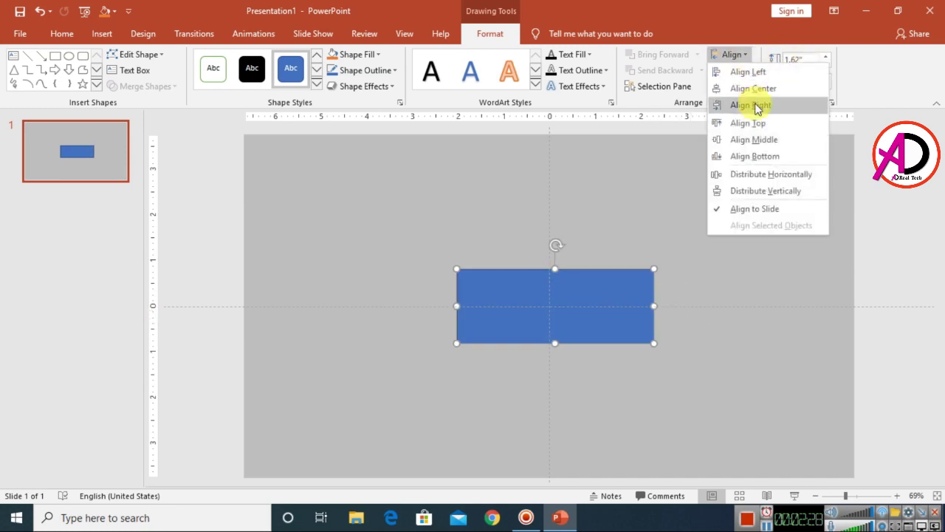
click(753, 89)
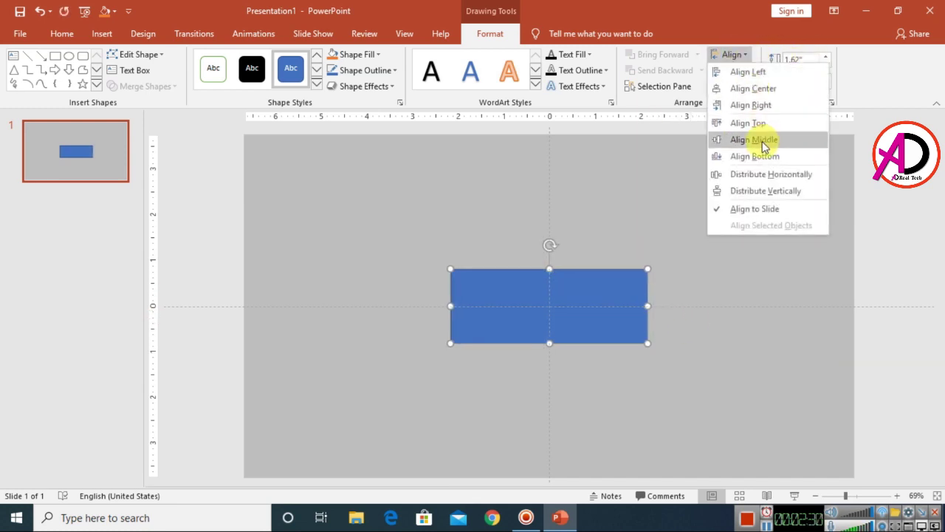
click(788, 140)
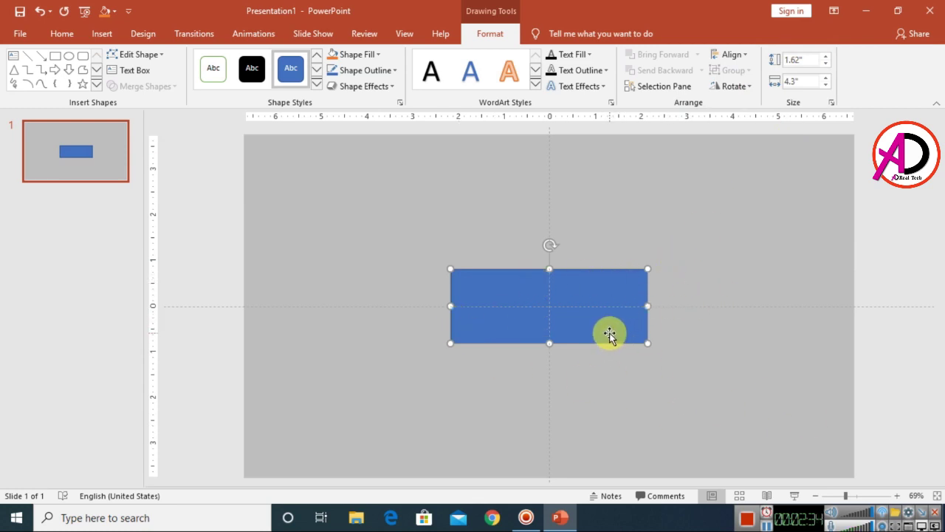
Step: Duplicate the rectangle and resize the copy to 3.05" wide, level and left of the original
key(ctrl+d)
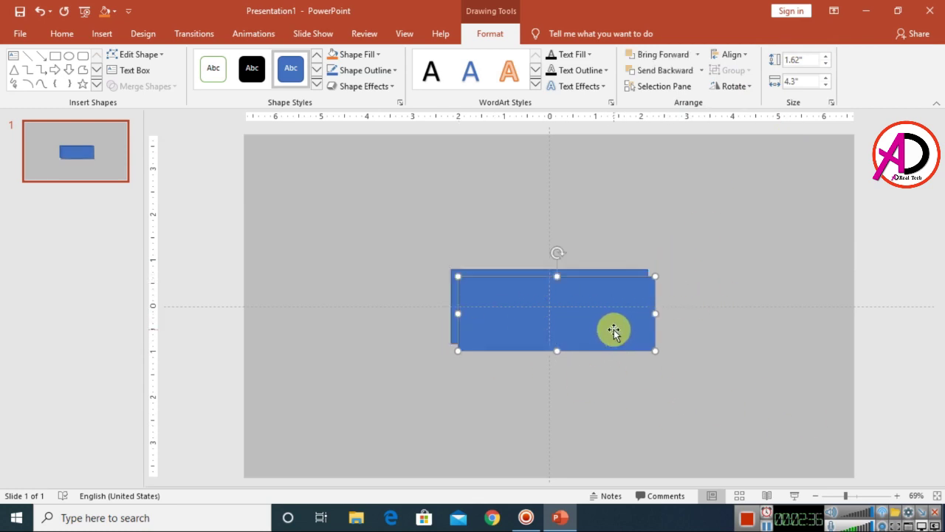
drag(609, 329, 502, 311)
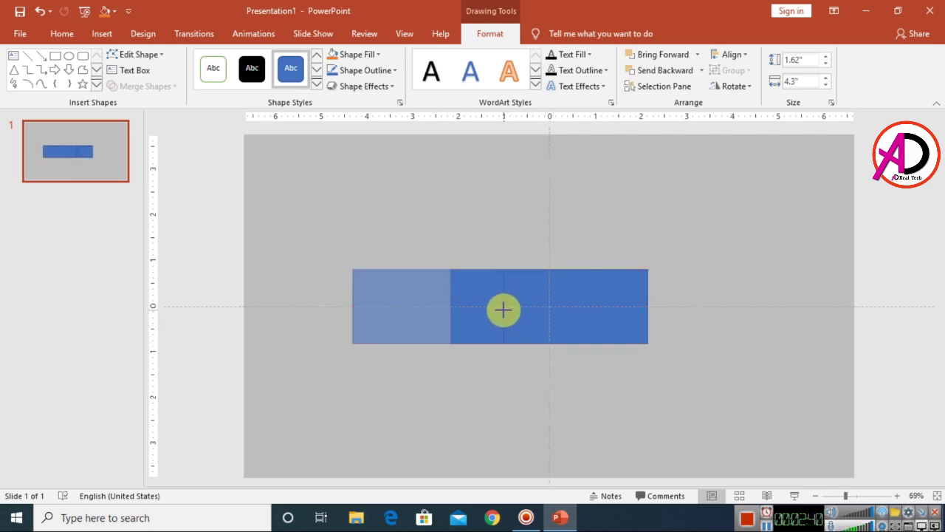
drag(426, 317, 637, 303)
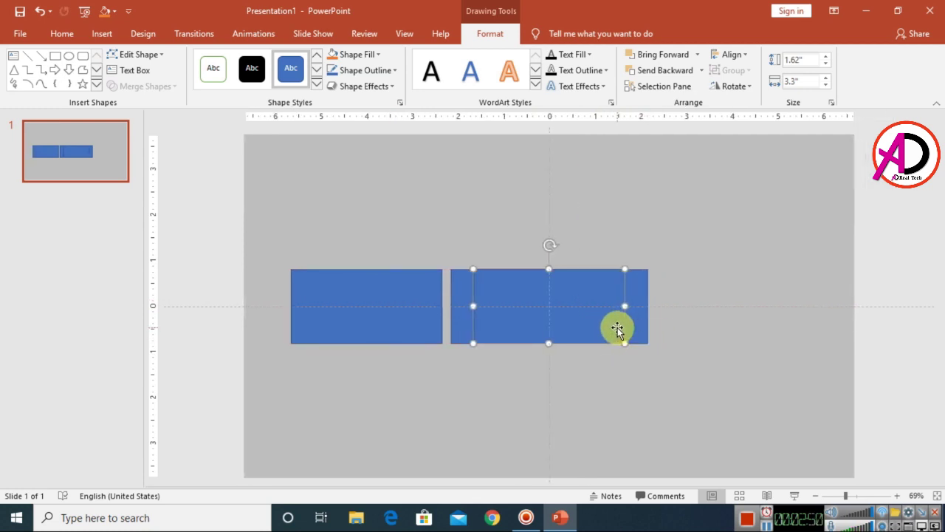
Step: Reselect the left rectangle, undo a trial resize, and Ctrl-drag a copy over the middle rectangle
key(Escape)
key(Tab)
drag(439, 307, 413, 311)
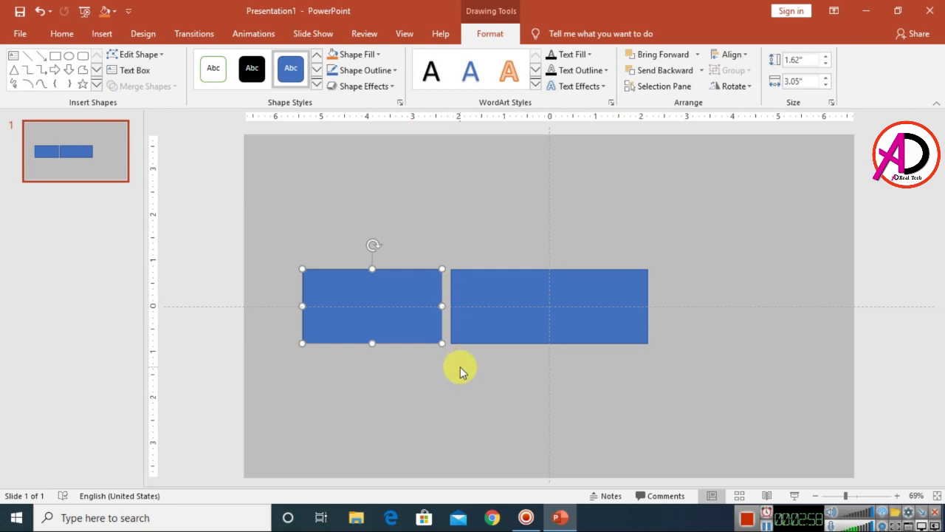
key(ctrl+z)
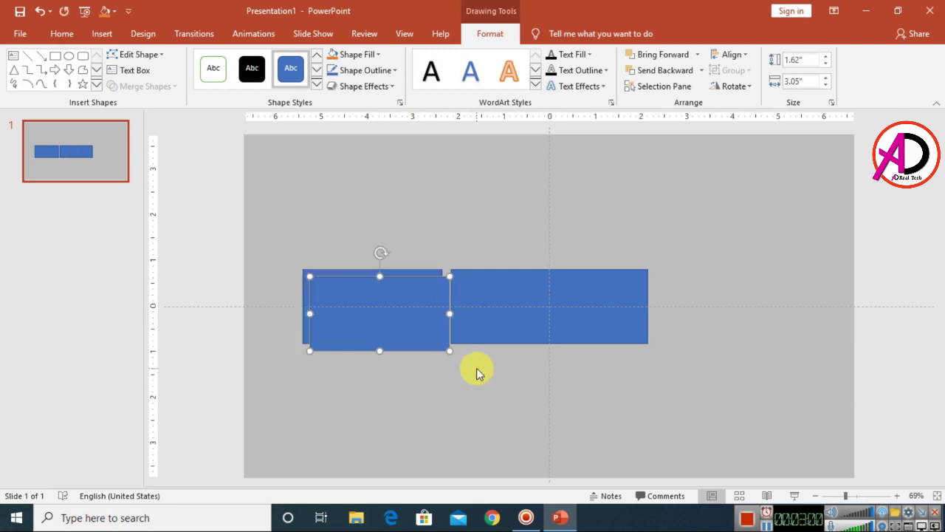
drag(402, 307, 564, 305)
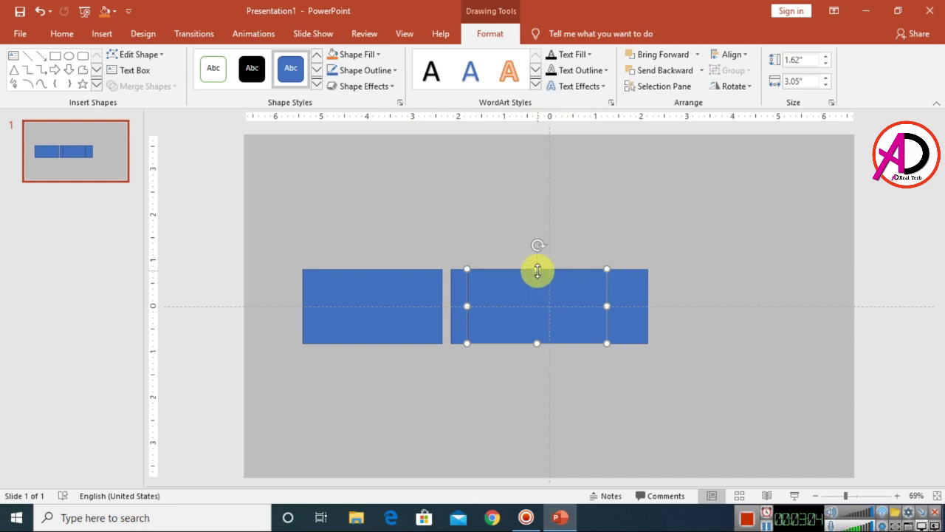
Step: Stretch the middle copy to 3.02" tall and align it middle, forming a cross with the row
drag(537, 271, 542, 228)
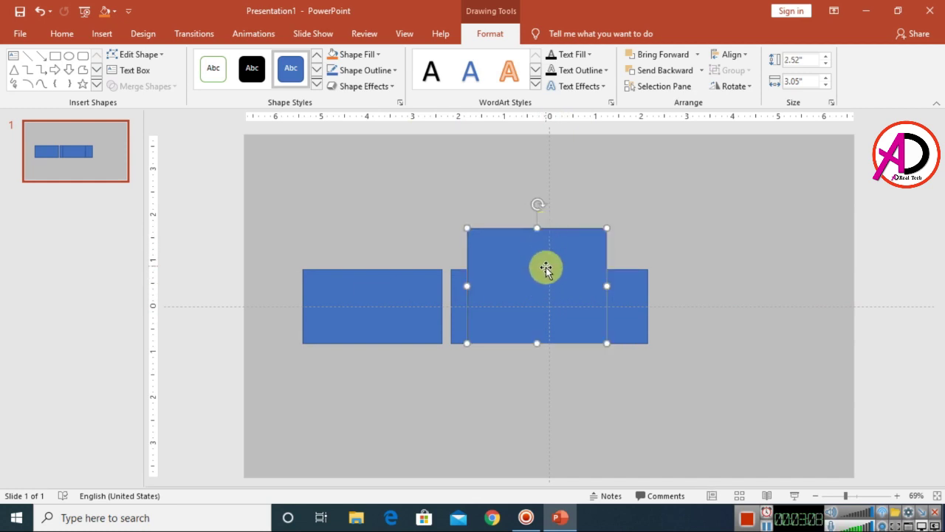
drag(548, 266, 550, 279)
drag(536, 243, 537, 227)
click(741, 54)
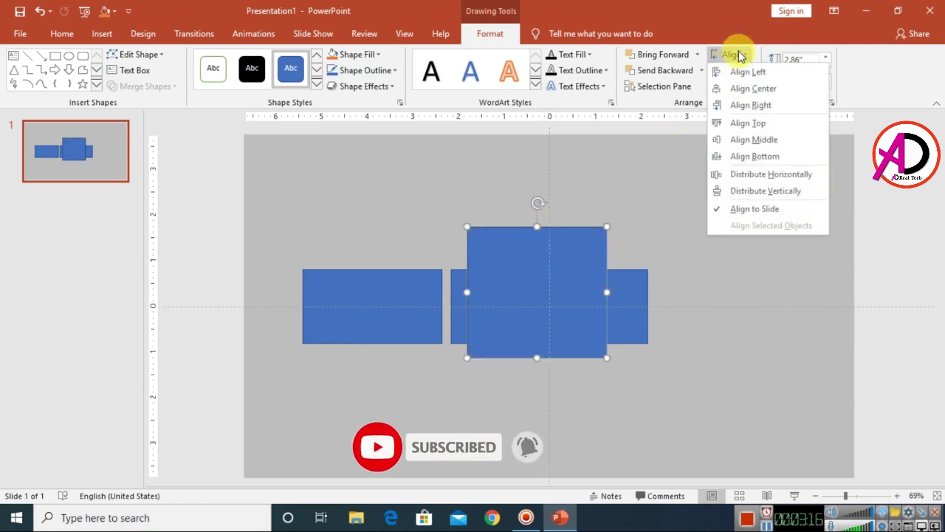
click(773, 140)
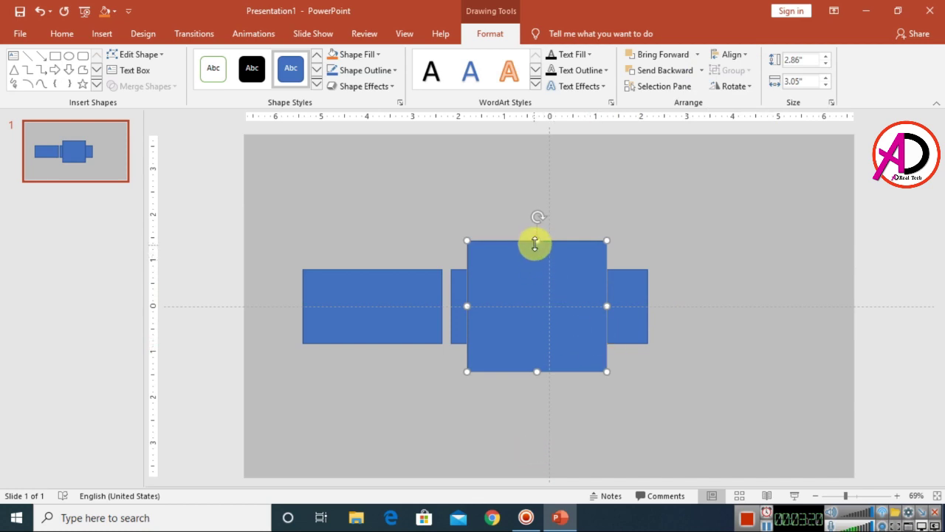
drag(539, 239, 540, 233)
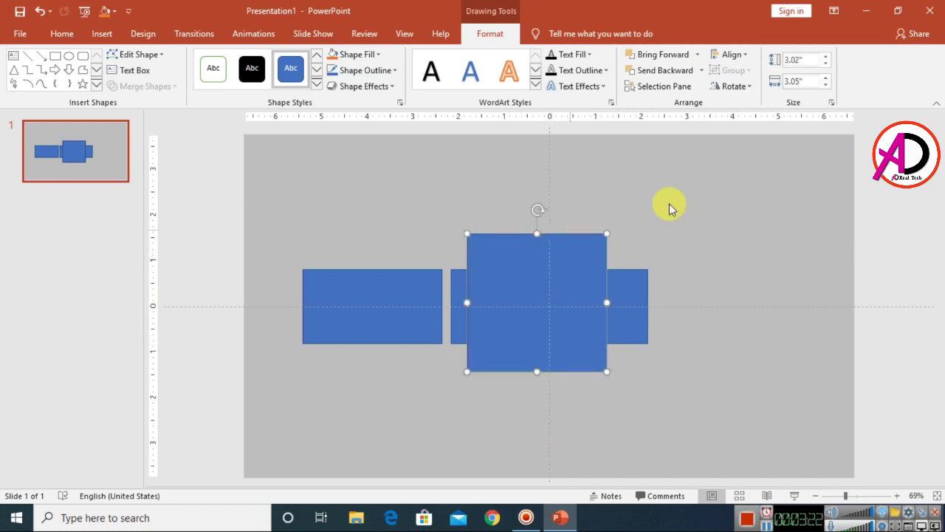
click(741, 59)
click(744, 146)
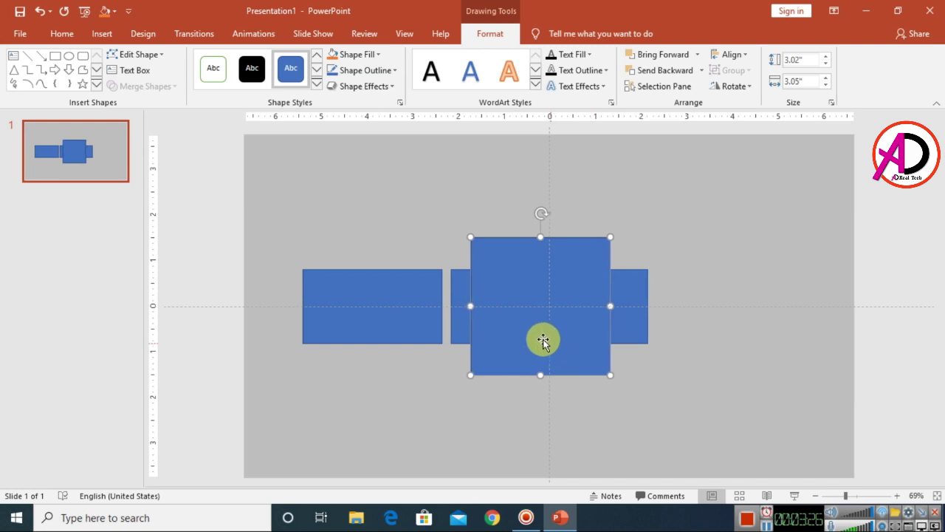
key(Right)
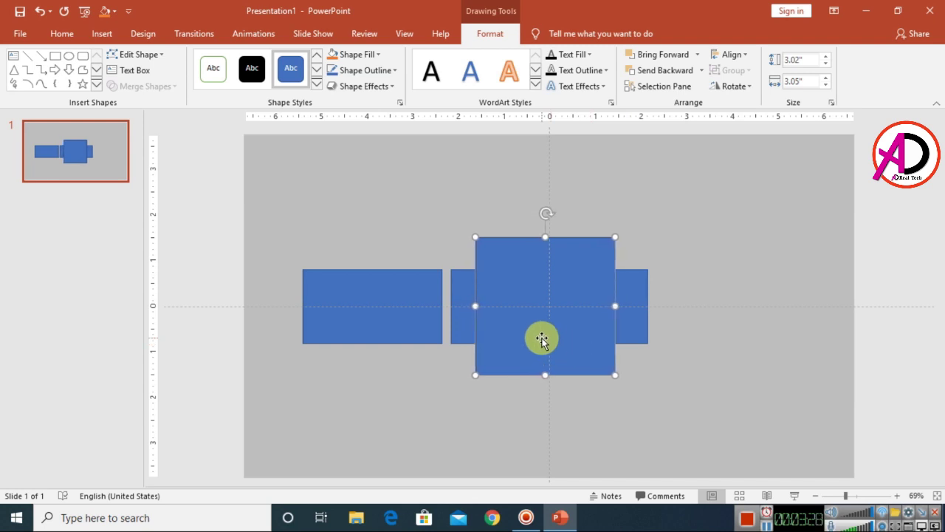
click(698, 319)
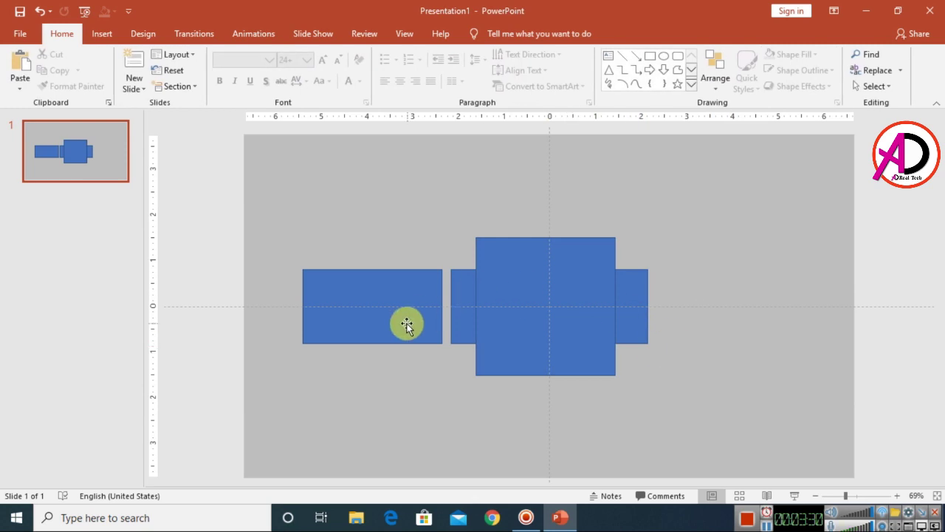
Step: Duplicate the left rectangle into copies above the left and the tall central rectangles
click(374, 314)
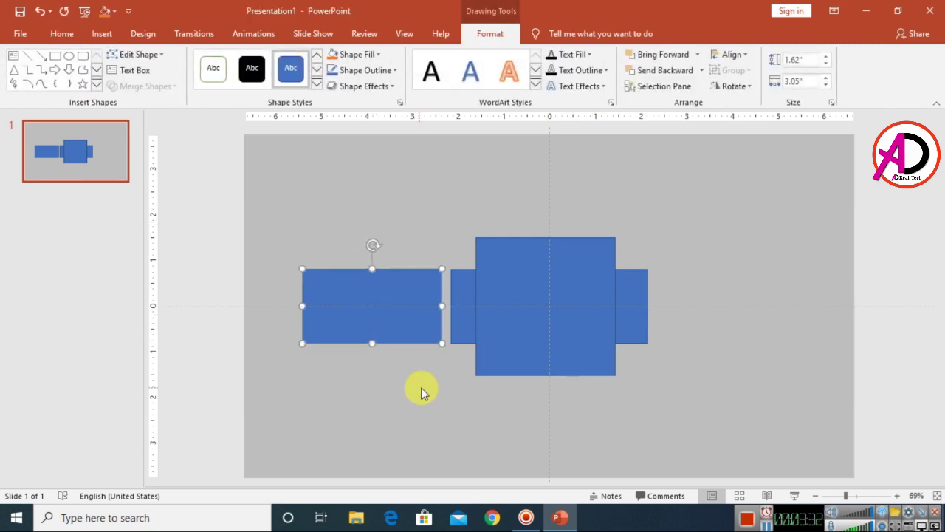
key(ctrl+d)
drag(420, 320, 431, 249)
click(726, 222)
click(402, 226)
click(403, 227)
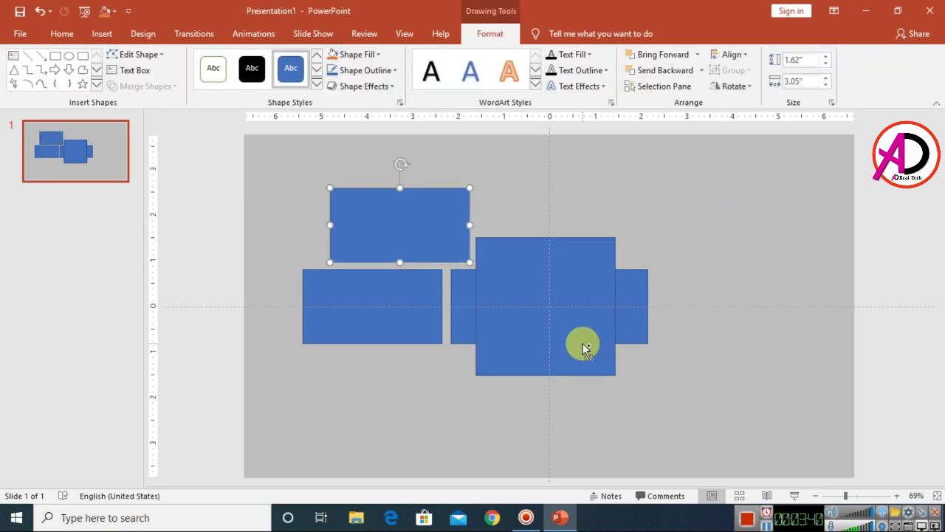
drag(434, 242, 576, 209)
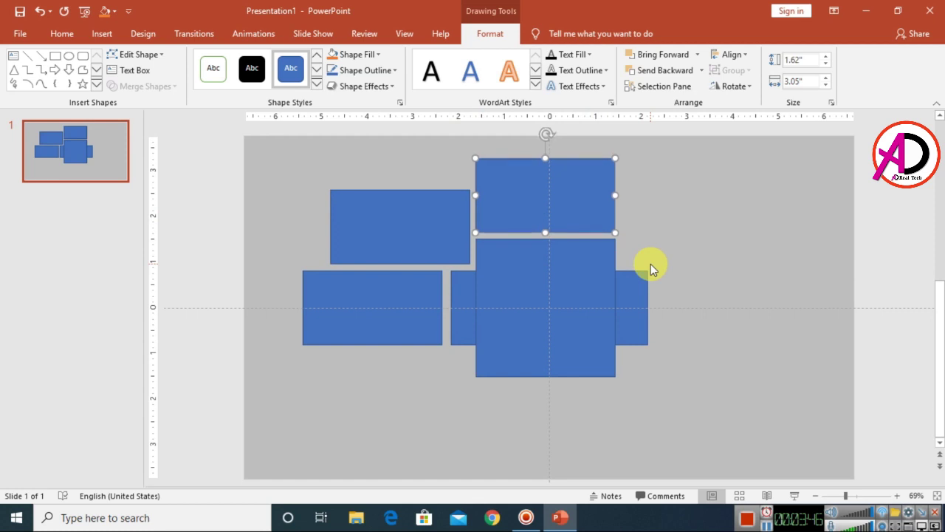
Step: Add rectangle copies at the top right and at the right end of the middle row
key(ctrl+d)
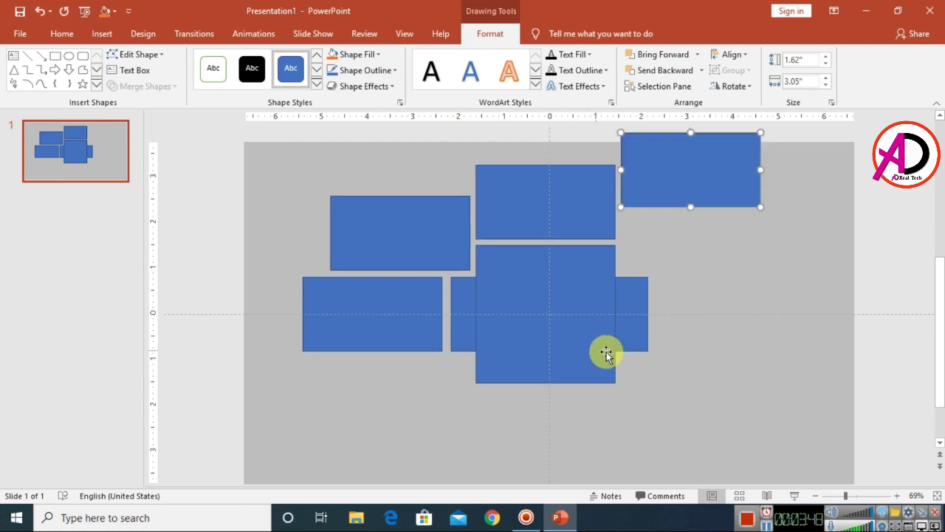
drag(697, 152, 697, 216)
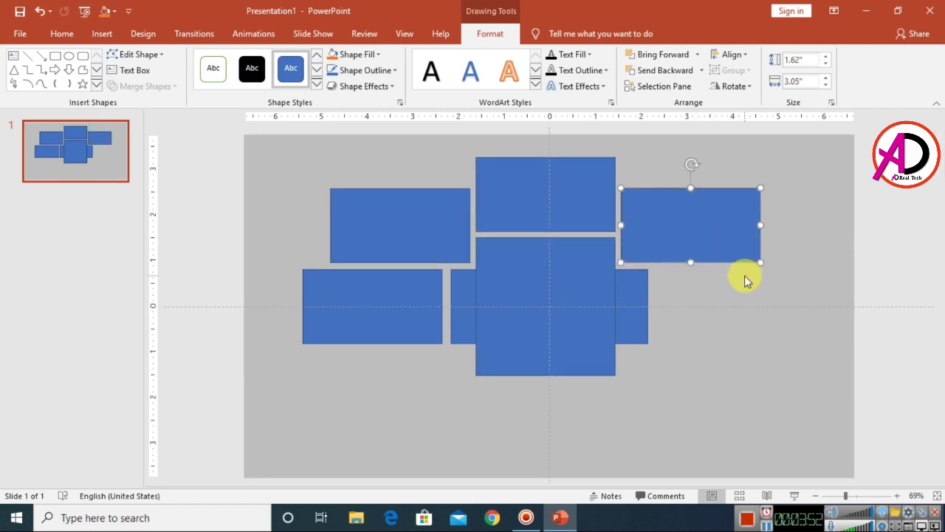
key(ctrl+d)
drag(837, 247, 733, 297)
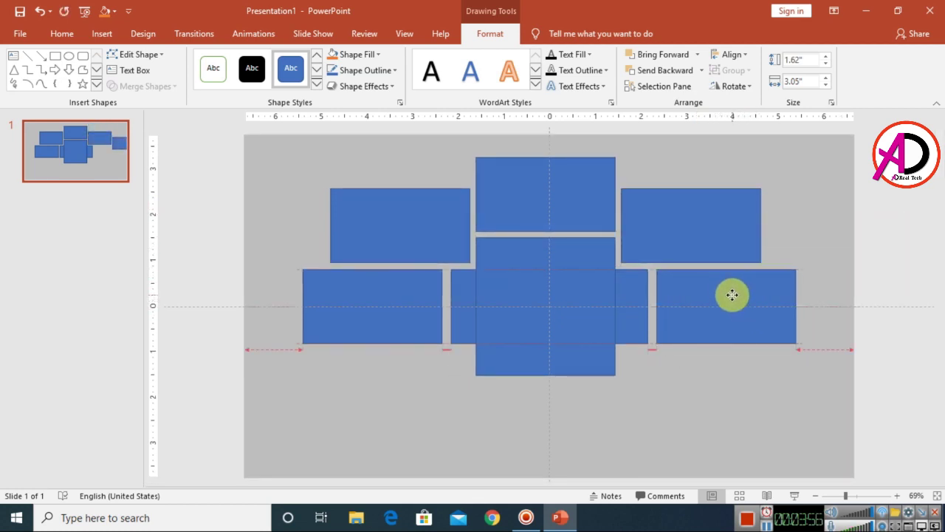
drag(732, 295, 732, 295)
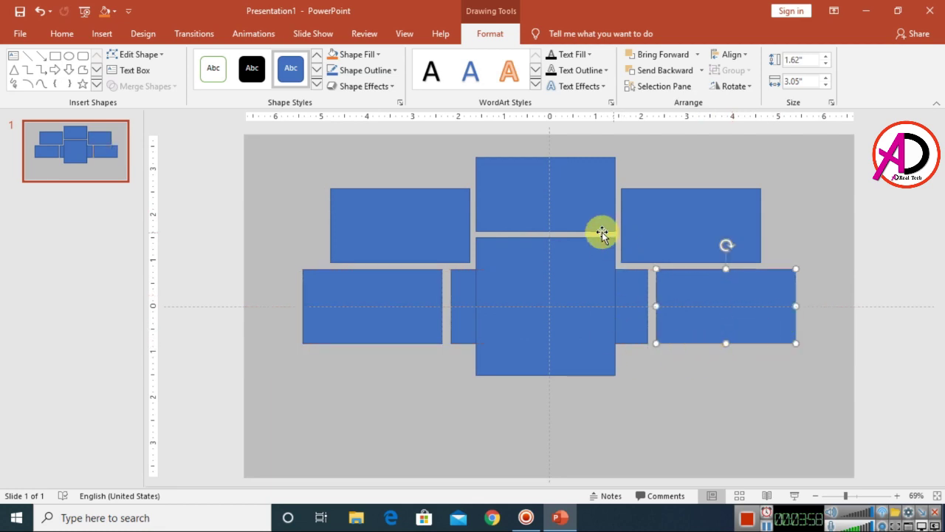
Step: Add a bottom row of three rectangle copies: bottom-right, bottom-centre and bottom-left
key(ctrl+d)
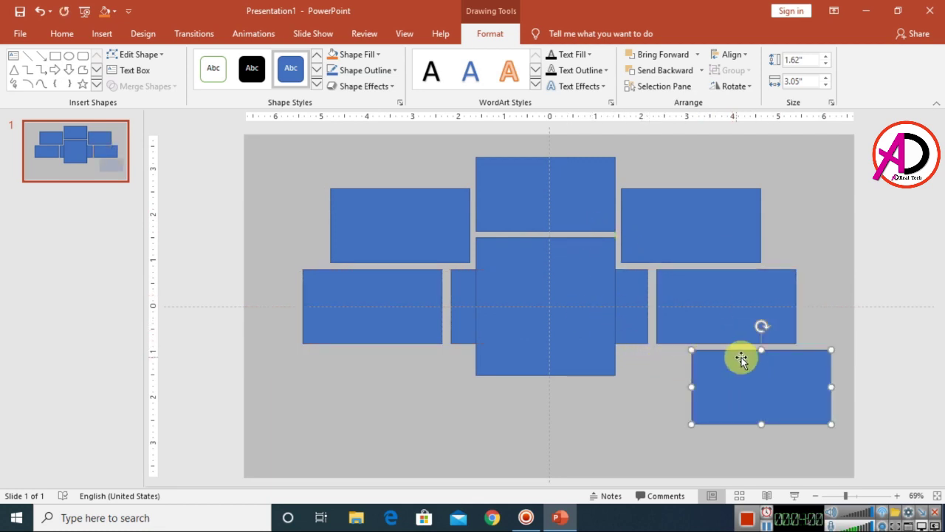
drag(771, 391, 712, 385)
key(ctrl+d)
drag(699, 441, 593, 395)
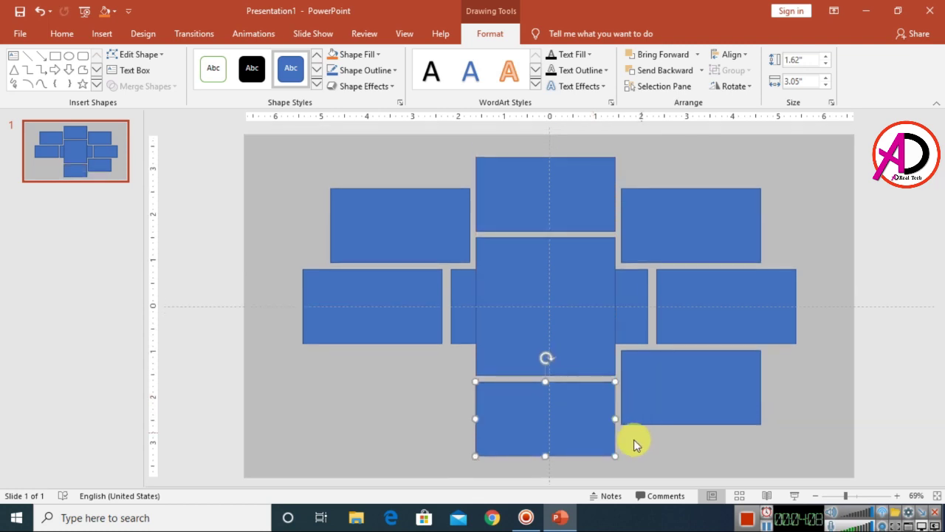
key(ctrl+d)
drag(441, 430, 427, 381)
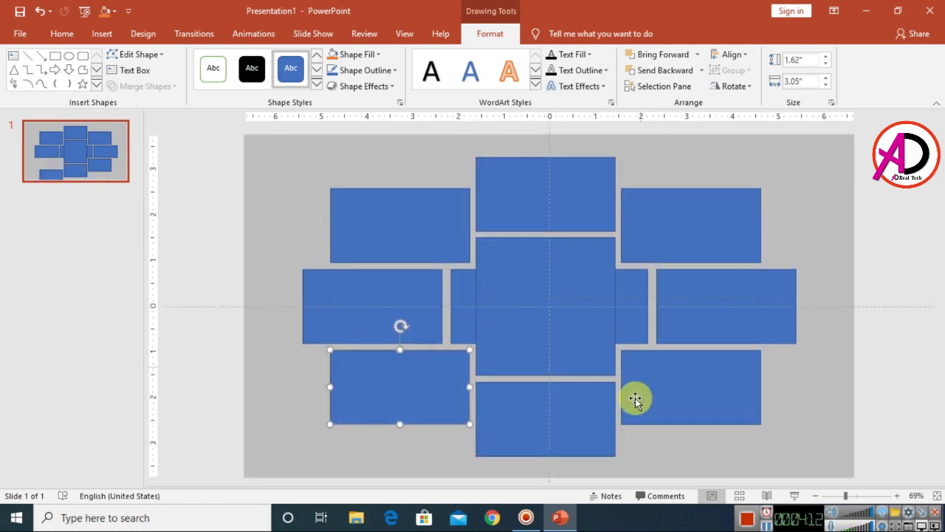
click(815, 405)
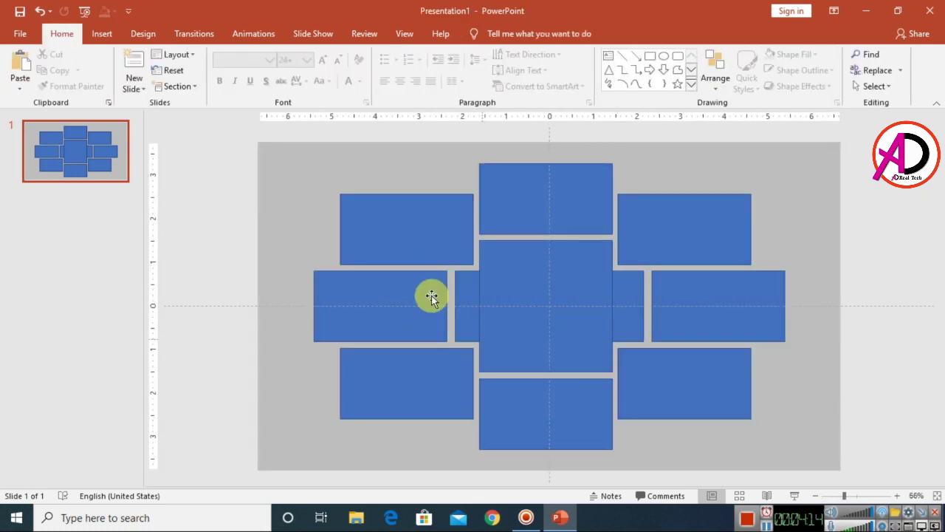
Step: Zoom out and Shift-select the wide middle rectangle together with the tall central rectangle
scroll(553, 327, down, 2)
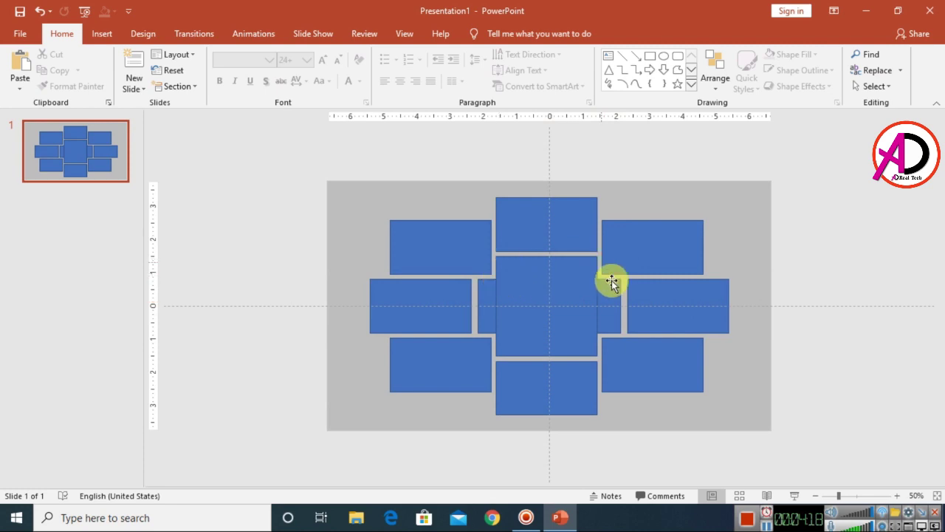
click(613, 317)
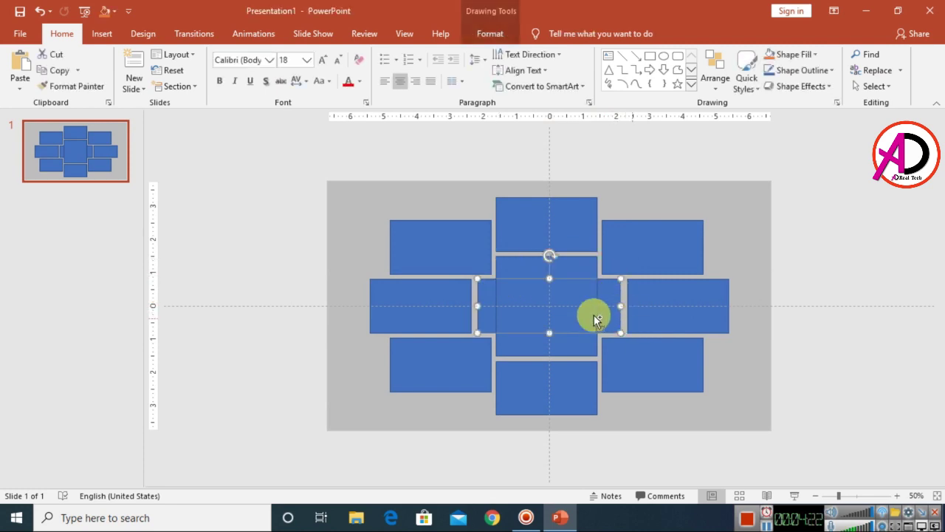
shift+click(574, 325)
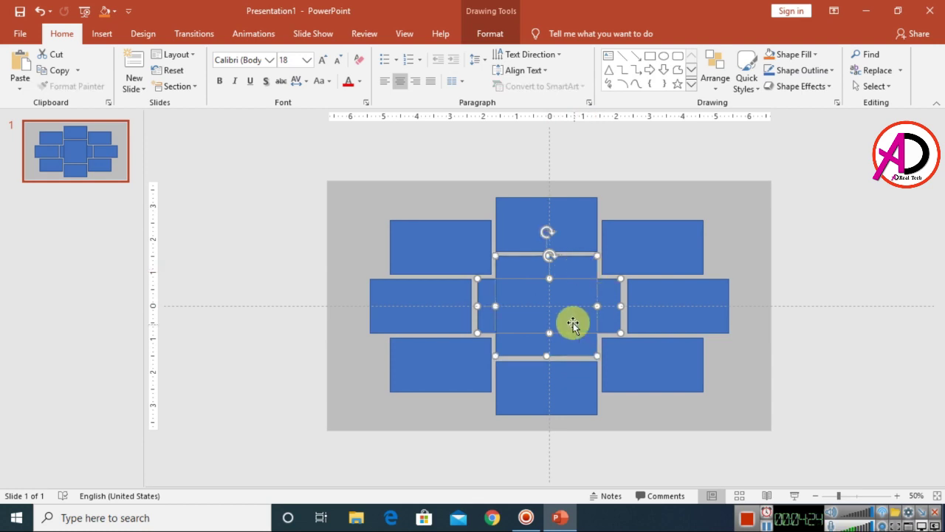
Step: Union the two rectangles into one 3.02" by 4.3" cross shape and select it
click(490, 33)
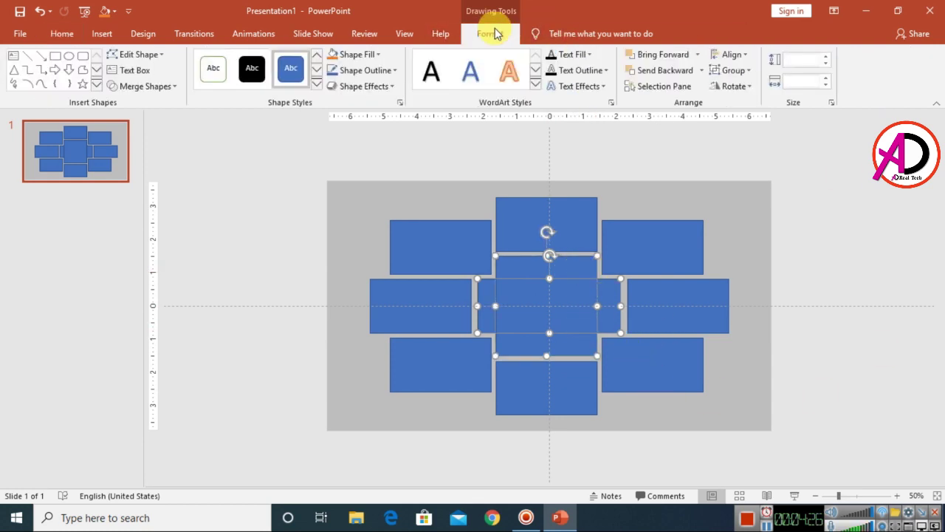
click(159, 86)
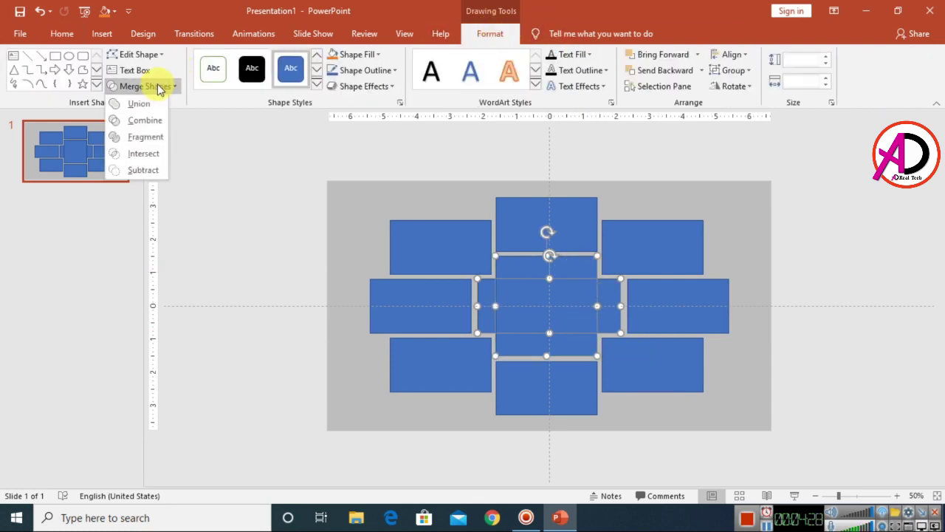
click(140, 105)
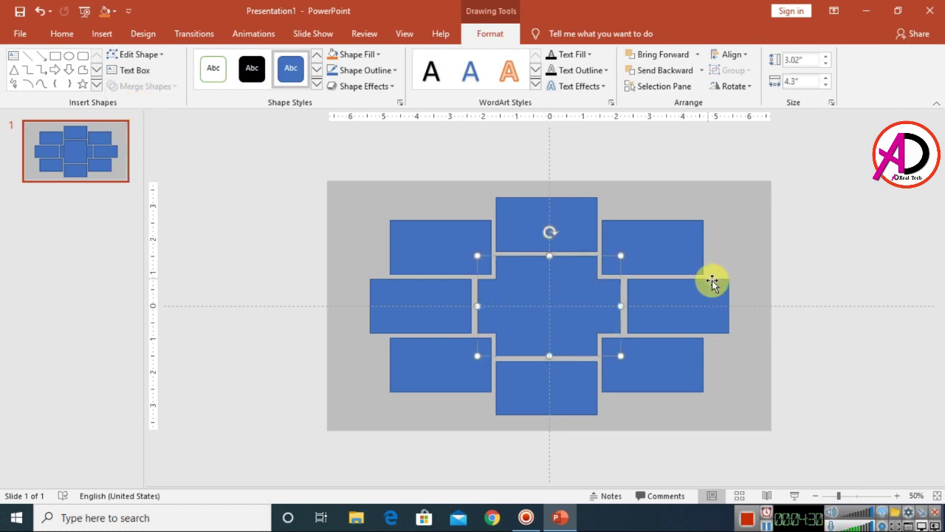
click(808, 296)
click(442, 248)
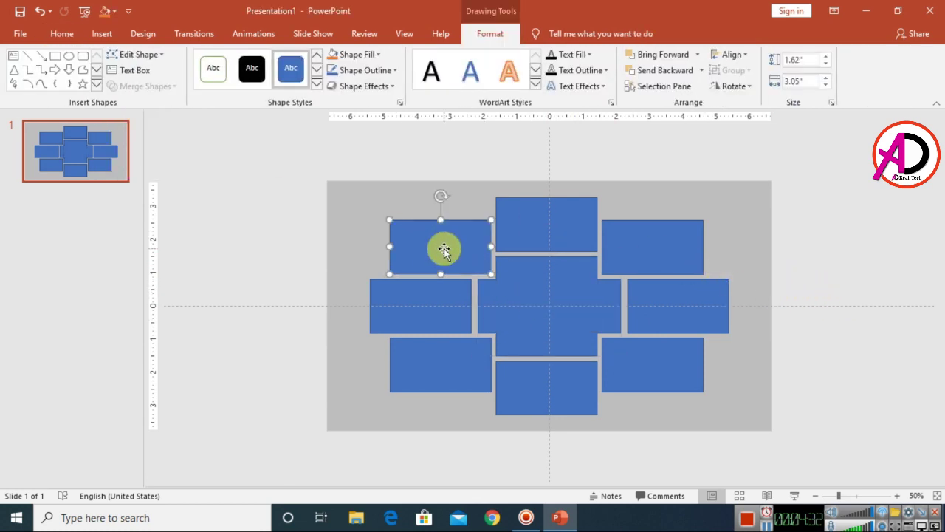
click(534, 270)
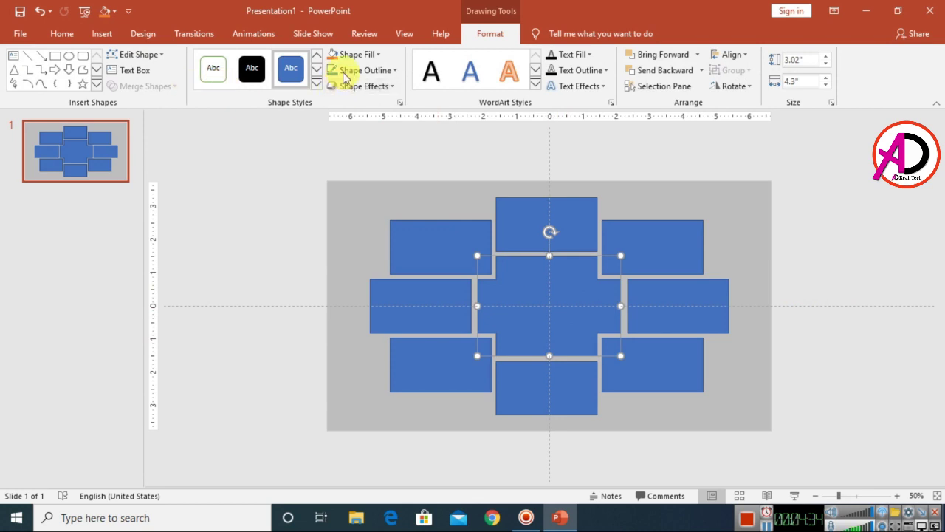
Step: Fill the cross shape with the 13DRAW hennaed-hands photo from Desktop > desktop file > wedding
click(379, 56)
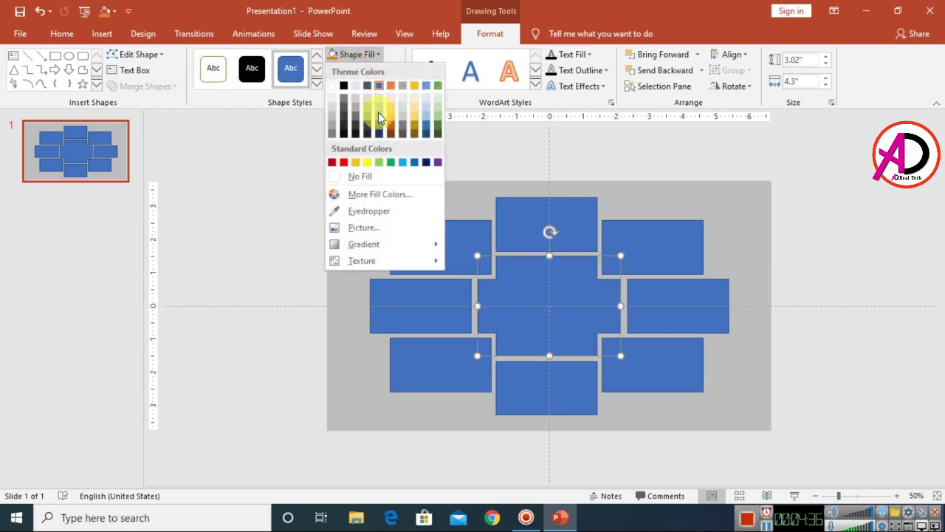
click(378, 226)
click(634, 391)
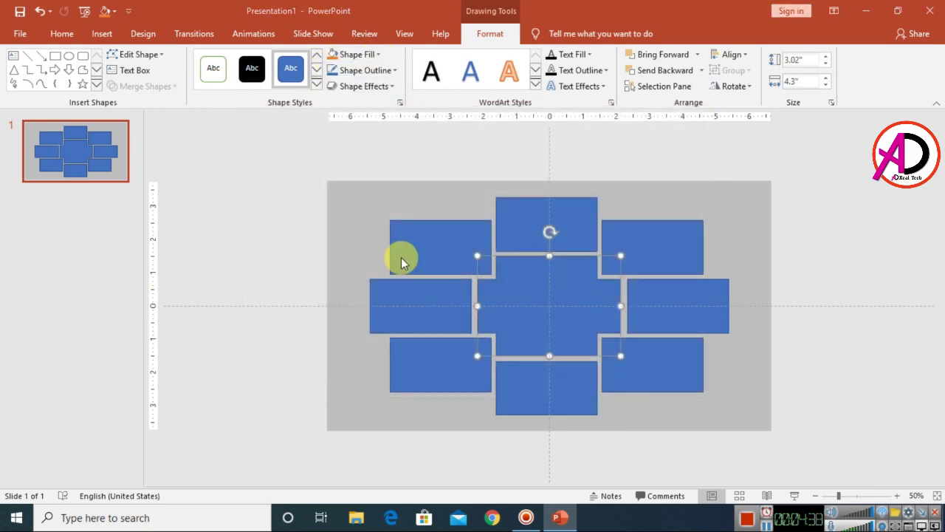
click(108, 265)
double_click(228, 169)
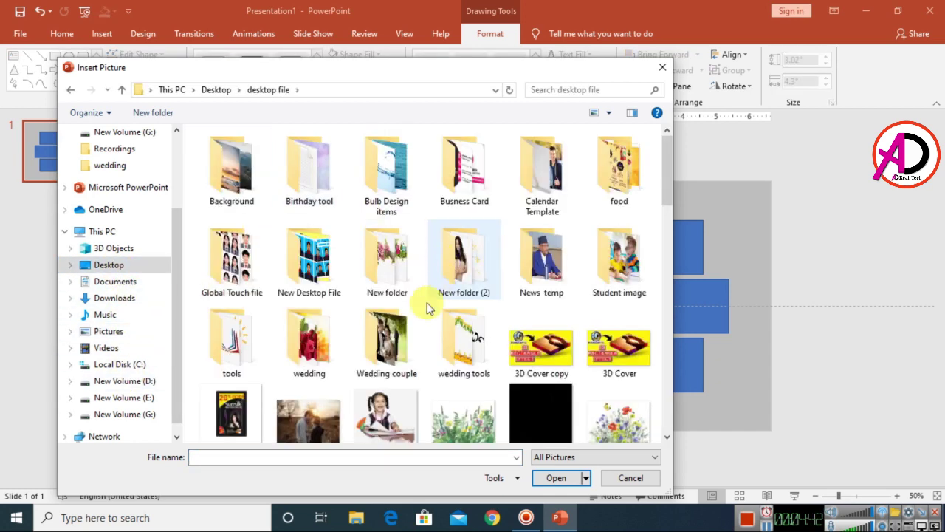
double_click(308, 336)
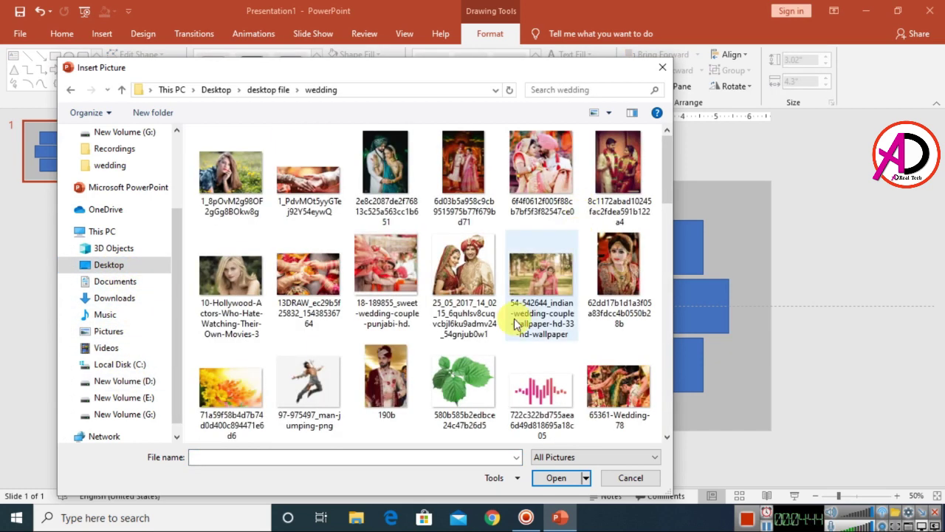
scroll(480, 310, down, 1)
scroll(369, 296, up, 1)
click(307, 275)
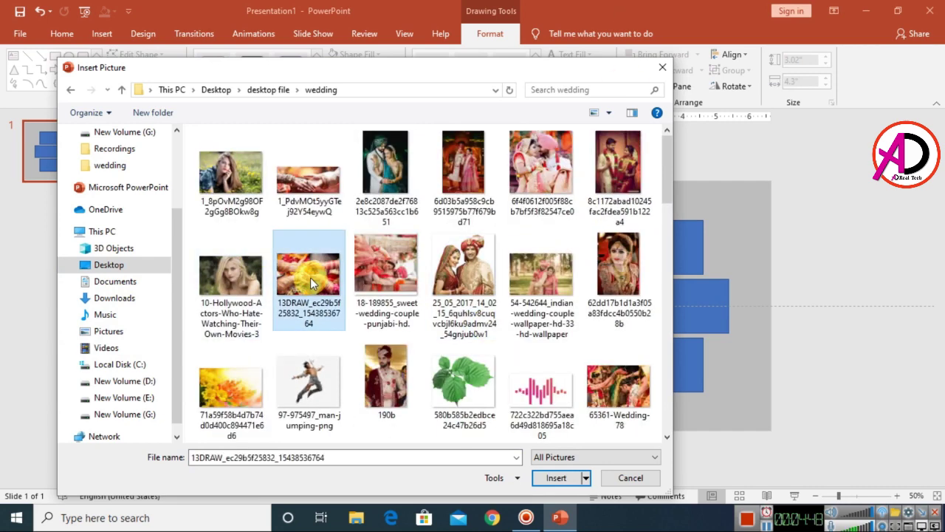
click(555, 478)
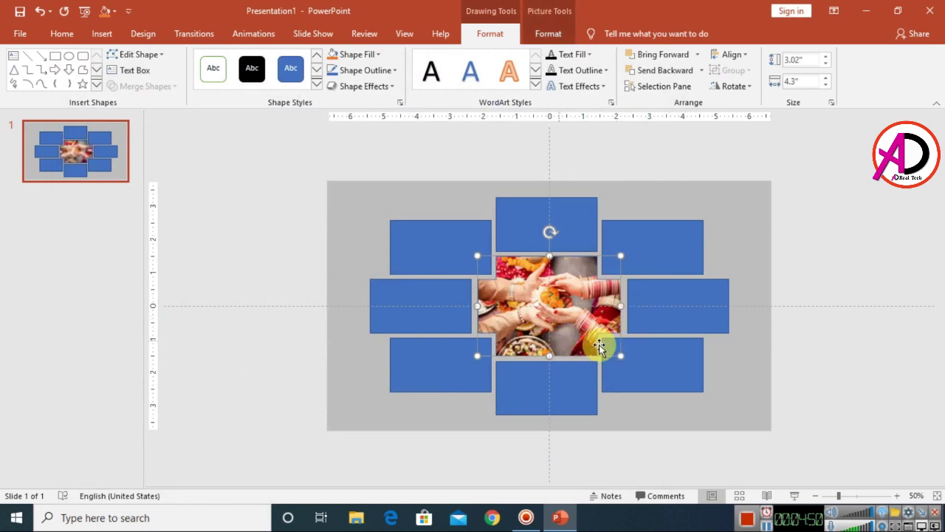
Step: Crop the cross's photo, dragging its corner outward to scale the hennaed hands beyond the frame
ctrl+scroll(627, 337, up, 5)
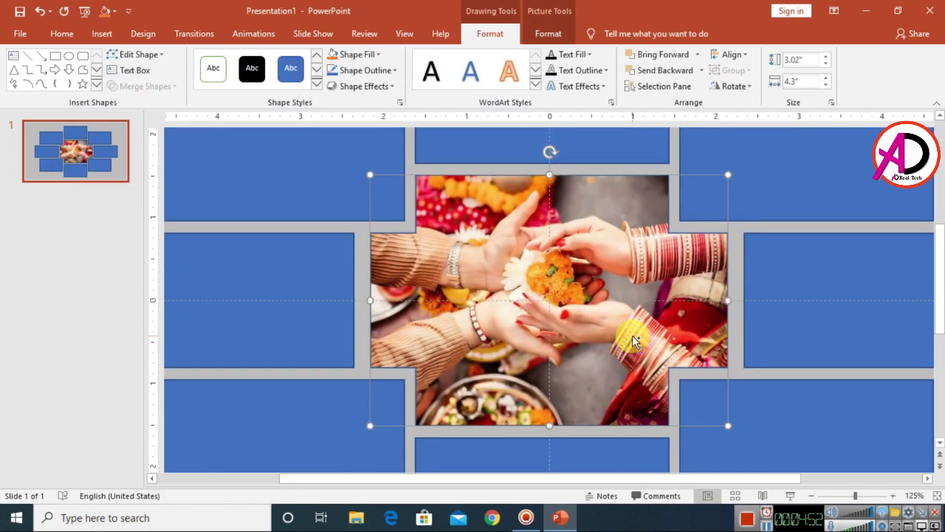
ctrl+scroll(632, 335, down, 5)
ctrl+scroll(632, 336, up, 4)
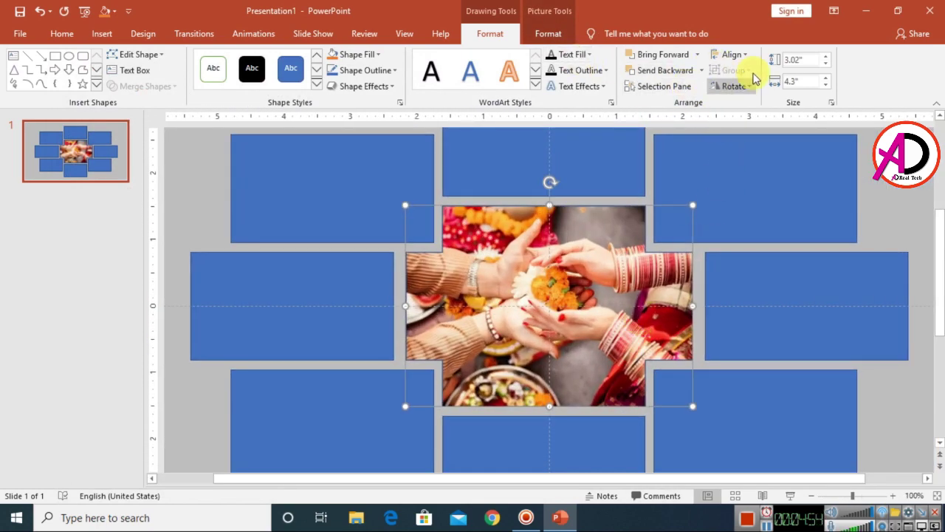
click(565, 36)
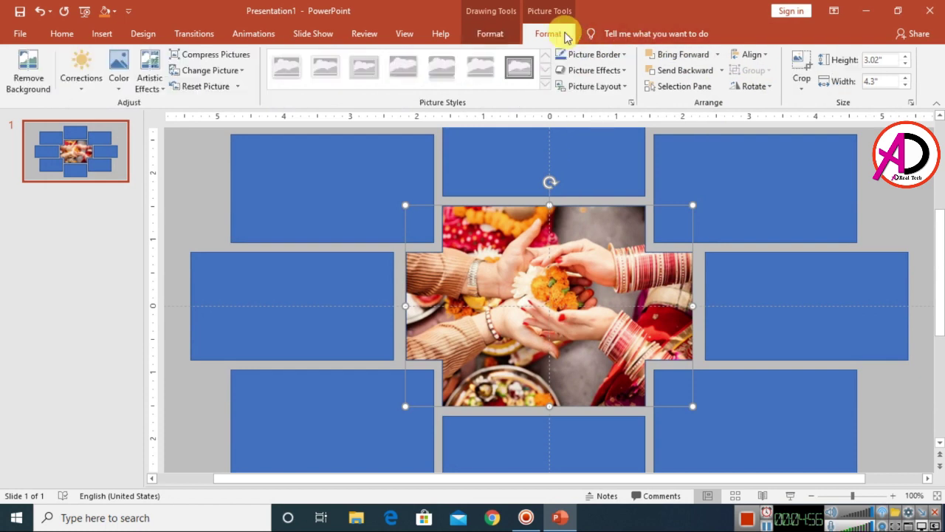
click(802, 70)
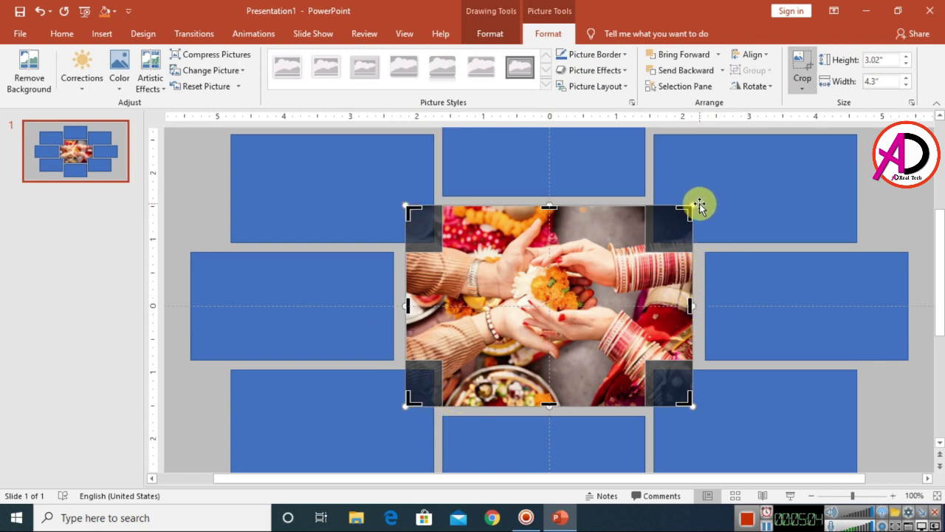
drag(694, 202, 727, 185)
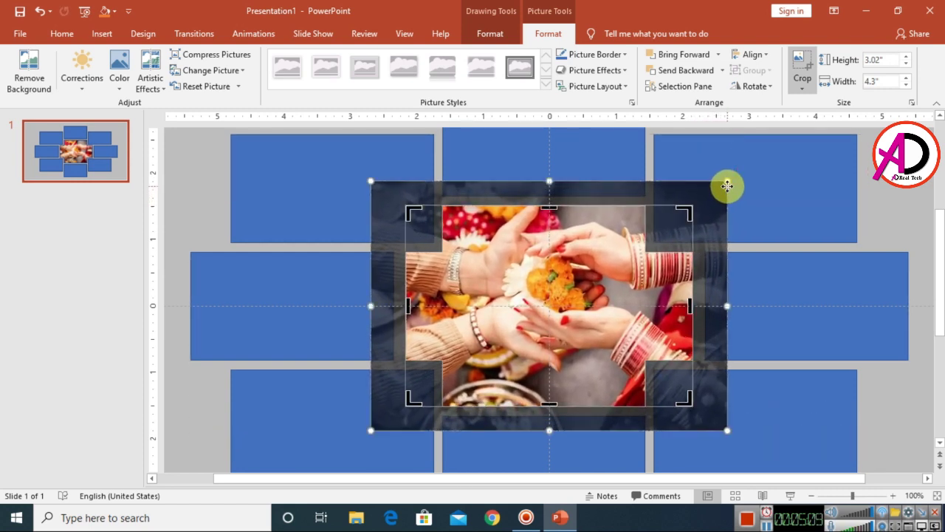
click(889, 223)
scroll(650, 306, down, 3)
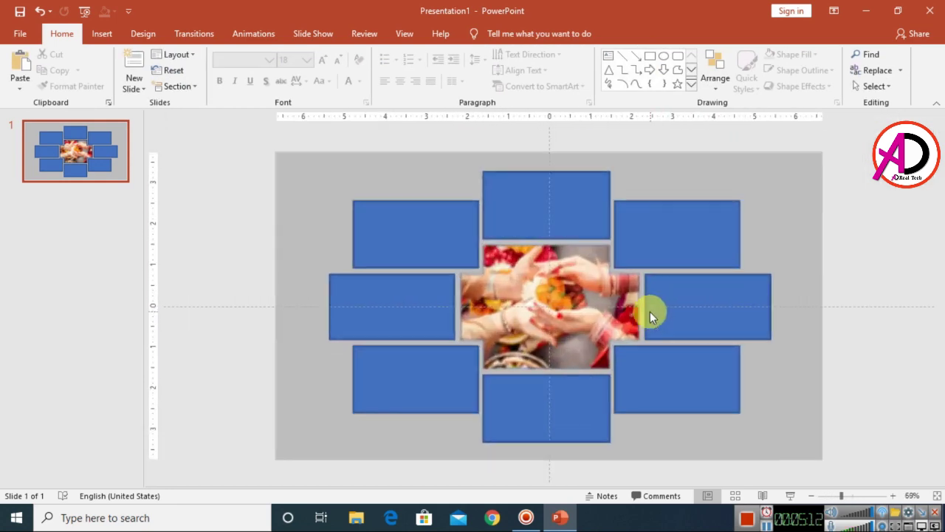
Step: Give the central cross photo a white outline 2¼ pt thick
scroll(650, 333, up, 1)
click(517, 302)
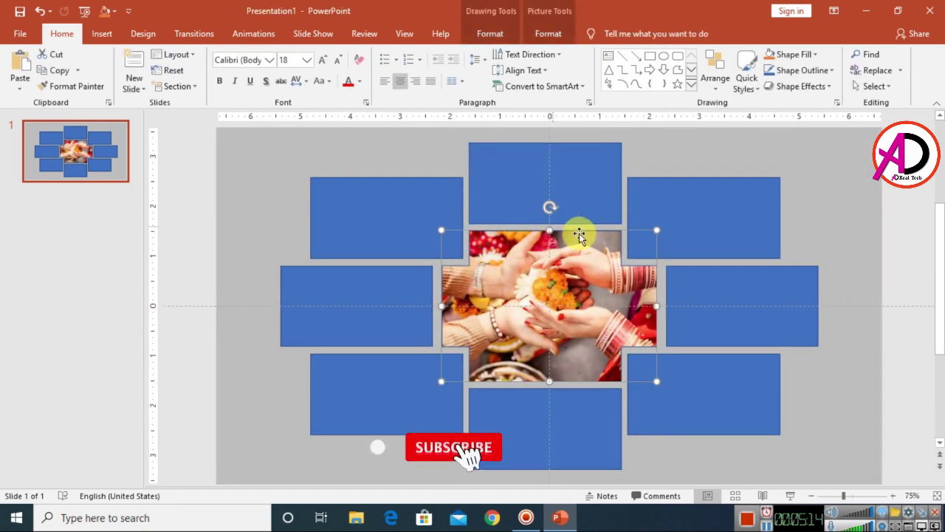
click(500, 34)
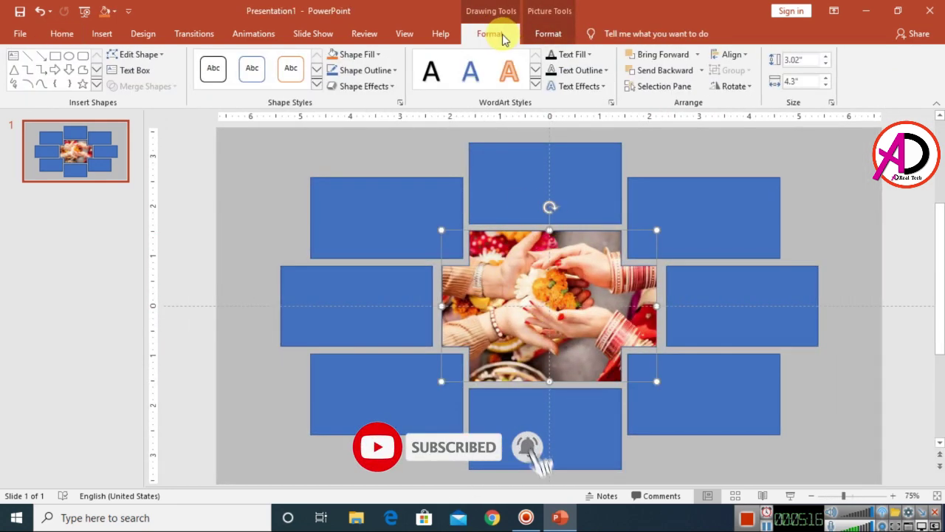
click(363, 71)
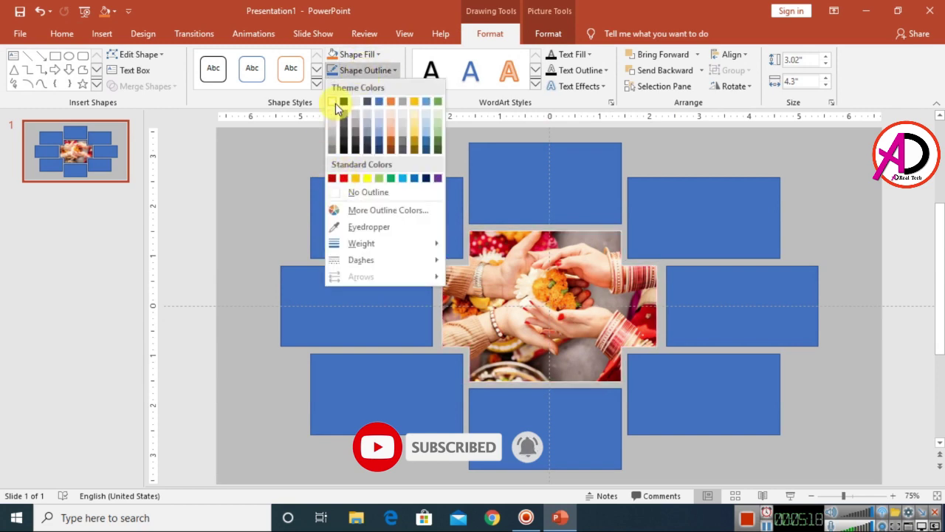
click(336, 103)
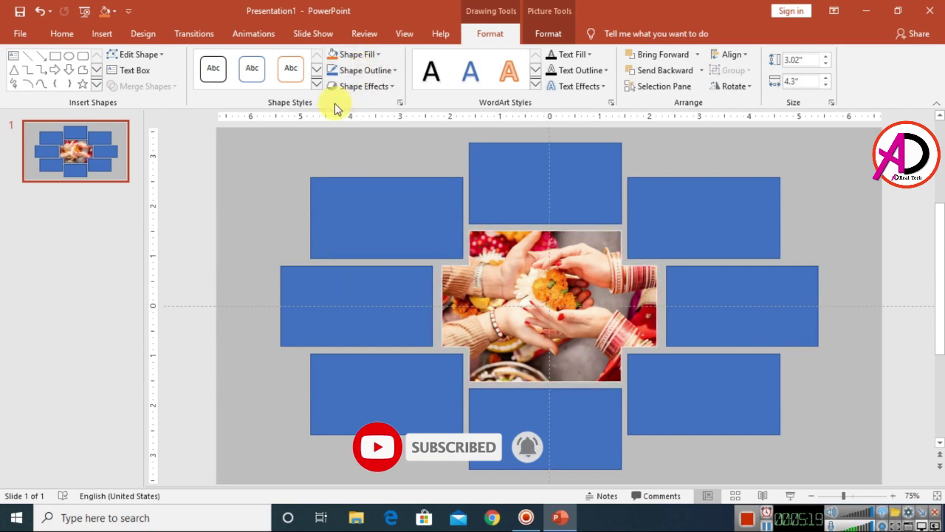
click(383, 74)
mouse_move(365, 246)
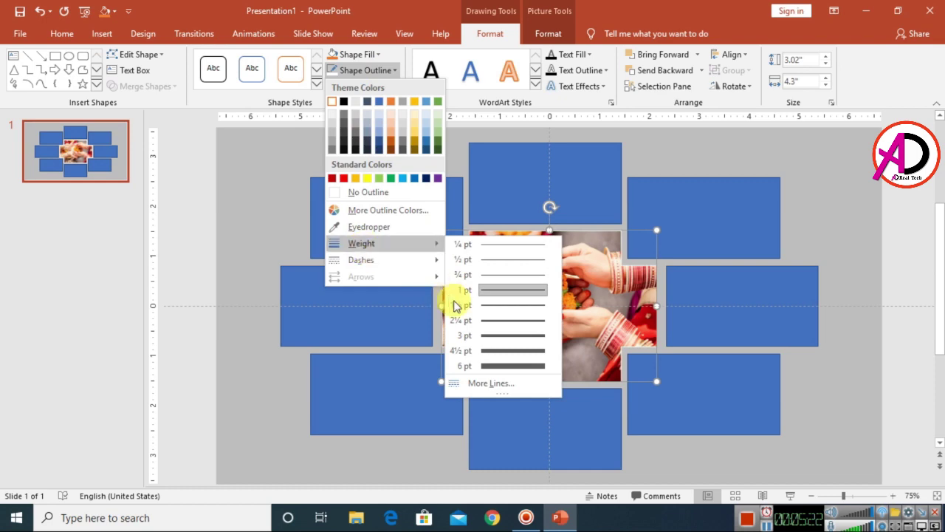
click(494, 321)
Step: Add an Offset: Bottom Right drop shadow to the cross photo, then deselect it
scroll(610, 351, up, 5)
scroll(609, 352, up, 2)
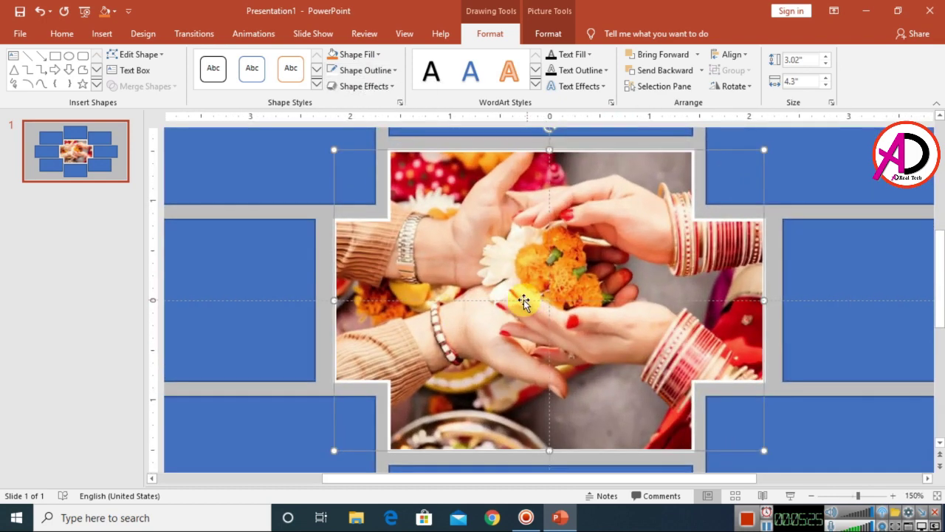
click(375, 87)
mouse_move(364, 150)
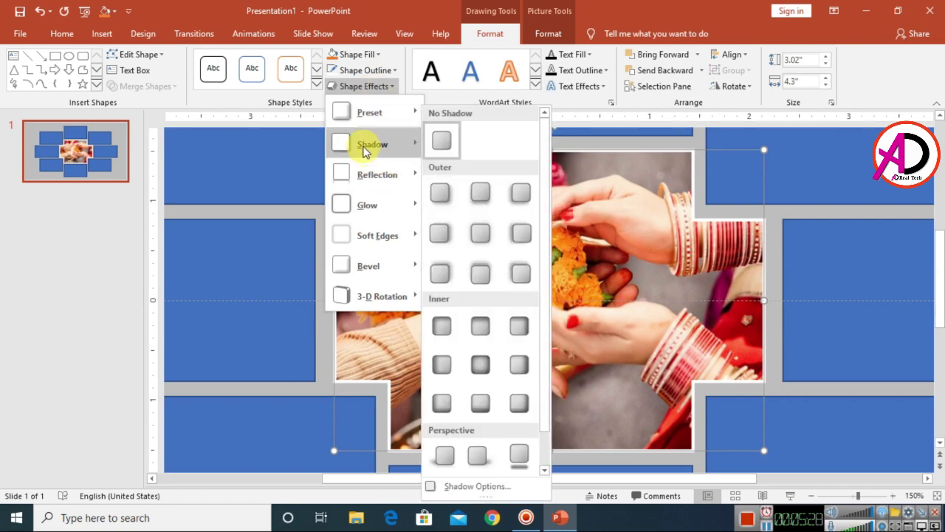
click(436, 191)
scroll(640, 295, down, 8)
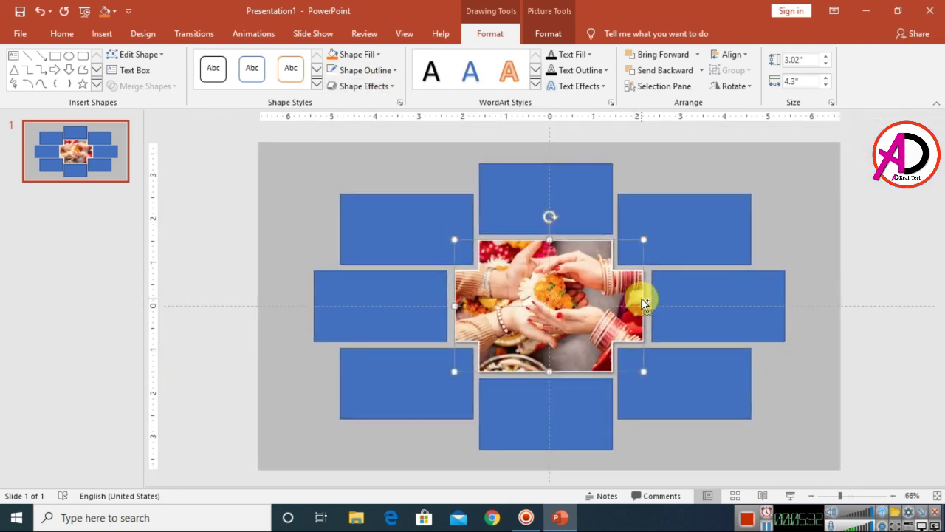
click(860, 295)
Step: Fill the top rectangle with the Artistic-Photography-by-Glenda-196 couple photo from the wedding folder
scroll(583, 333, up, 1)
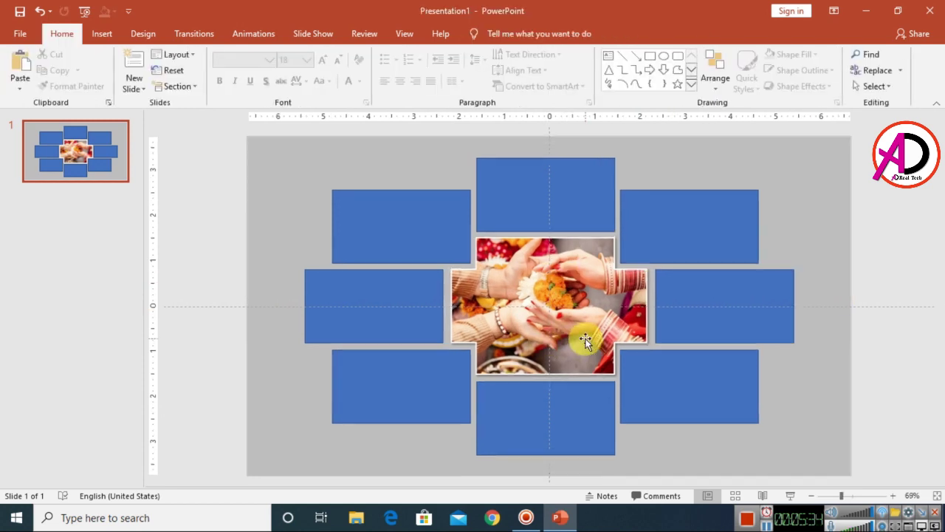
click(536, 222)
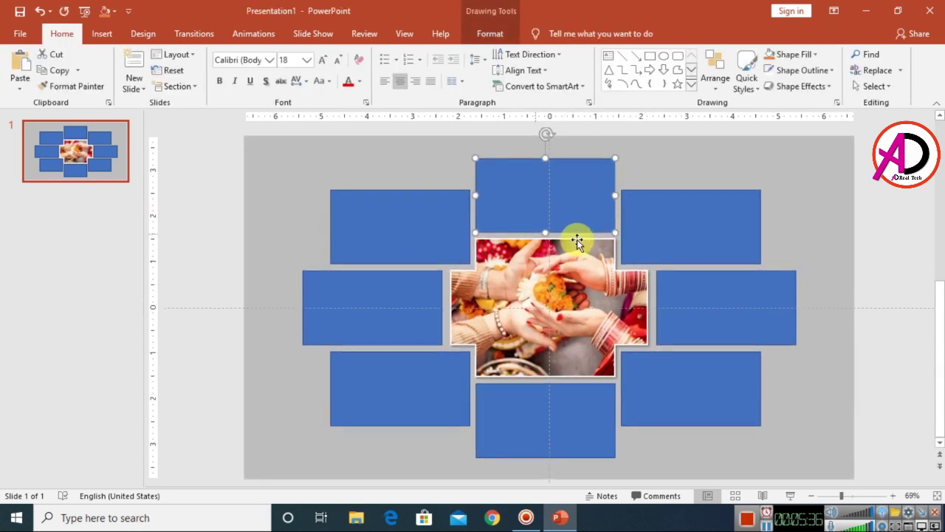
click(487, 34)
click(359, 55)
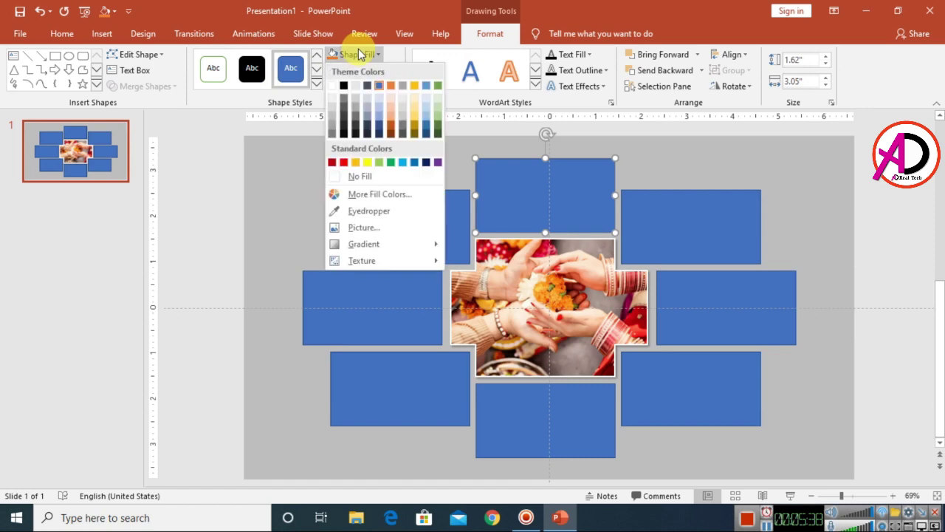
click(361, 228)
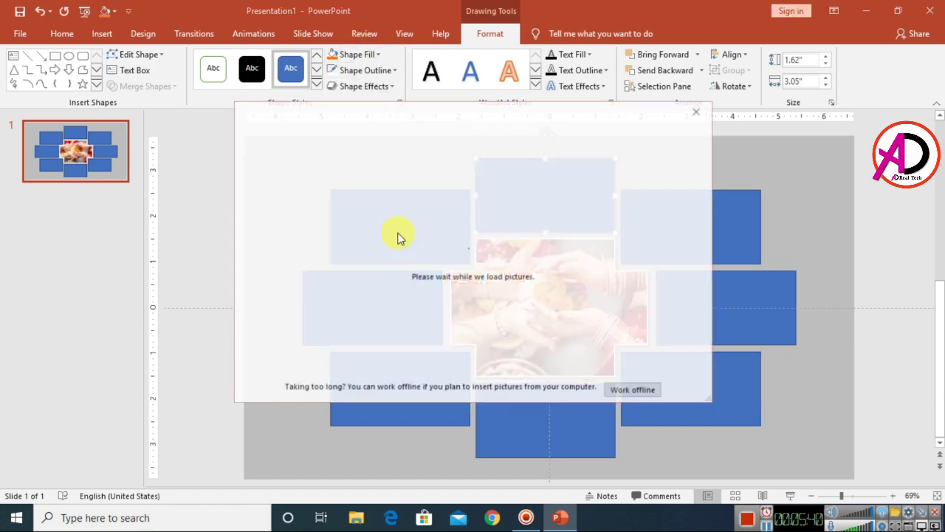
click(624, 391)
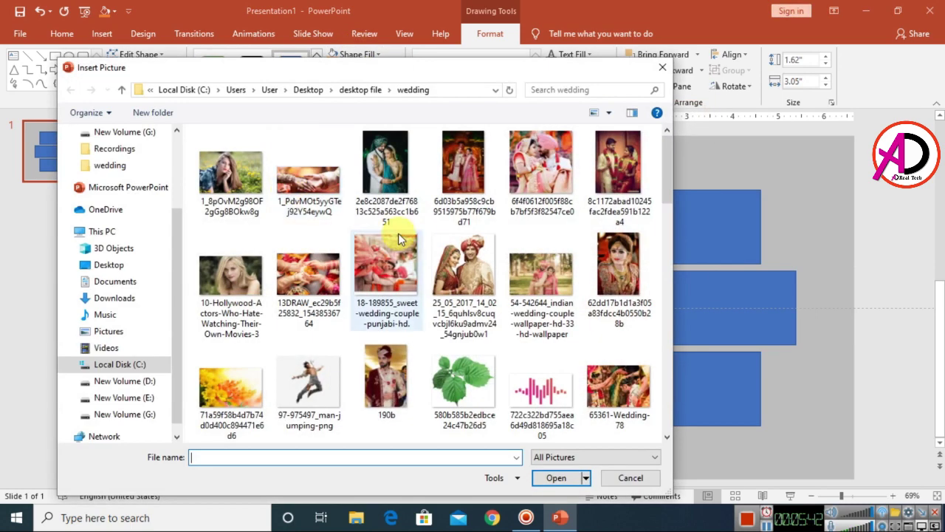
scroll(543, 272, down, 1)
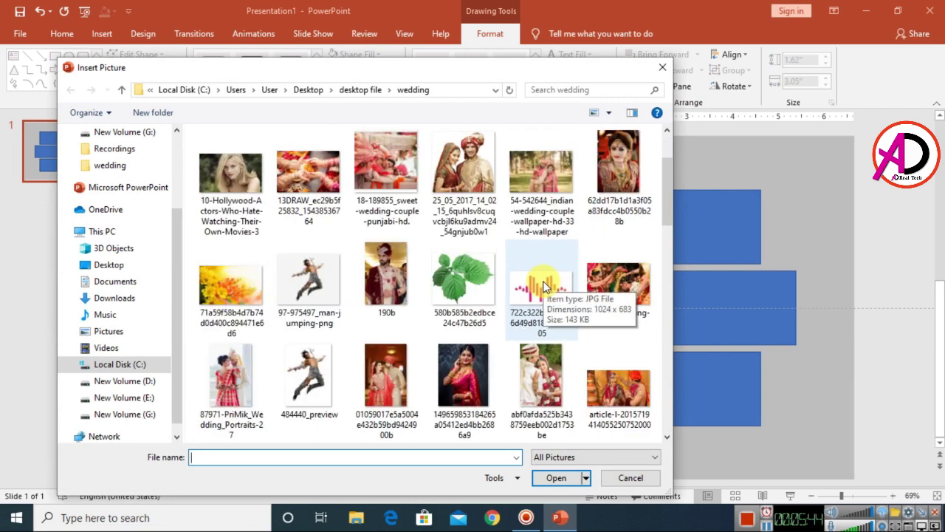
scroll(543, 288, down, 2)
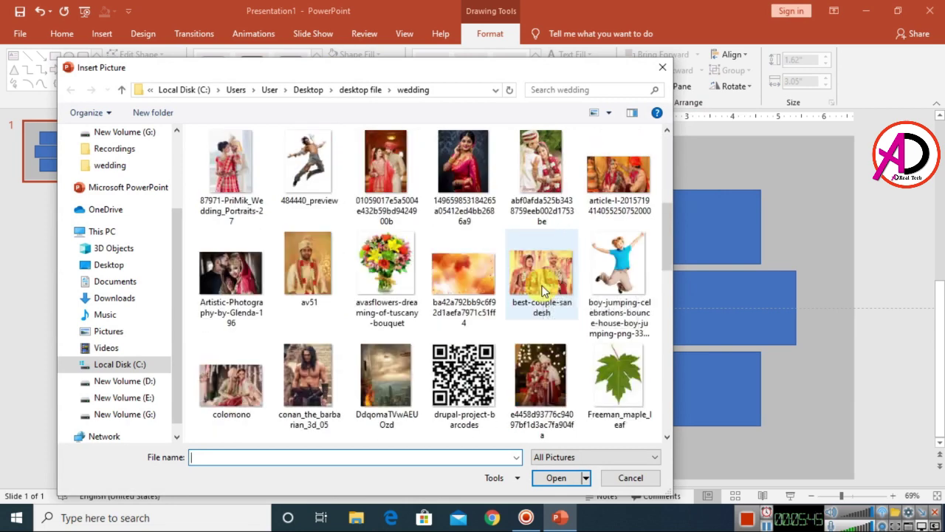
click(229, 274)
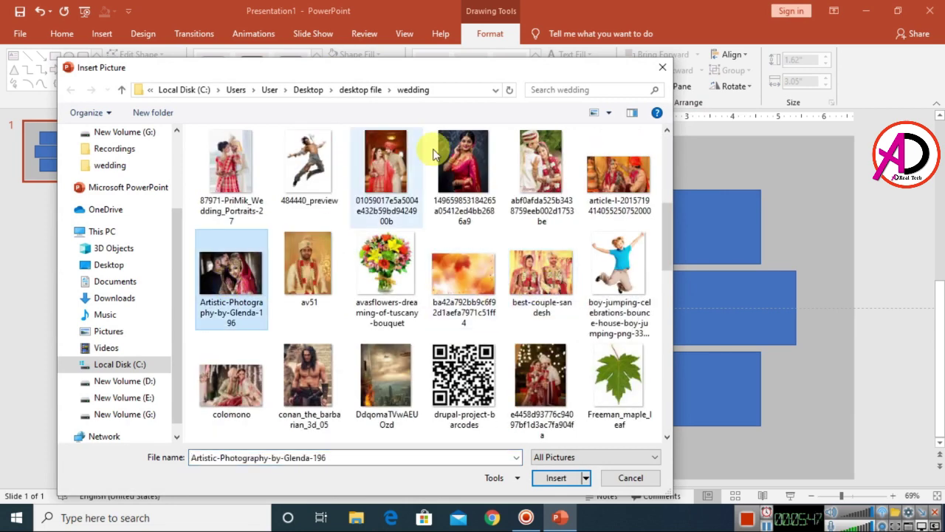
click(564, 482)
Step: Crop the top couple photo, extending its bottom and right edges and shifting it to frame the couple
ctrl+scroll(639, 235, up, 6)
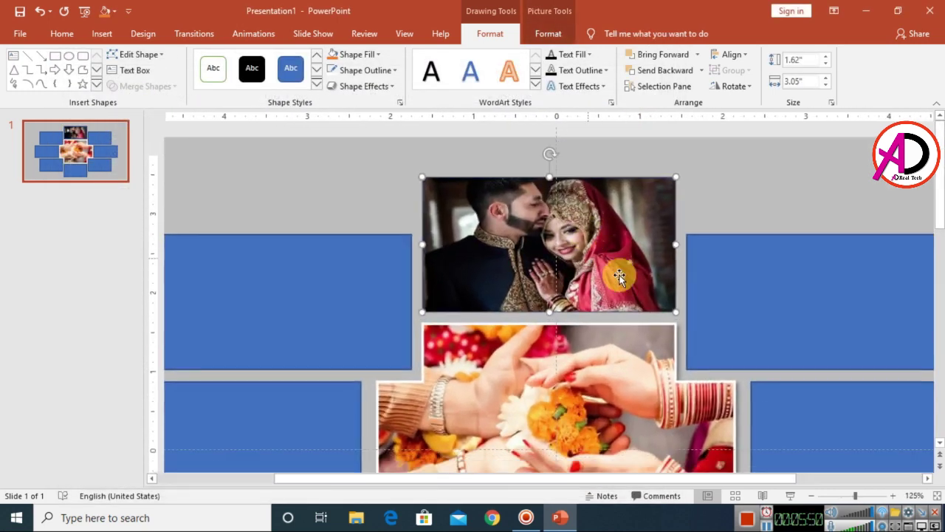
click(548, 34)
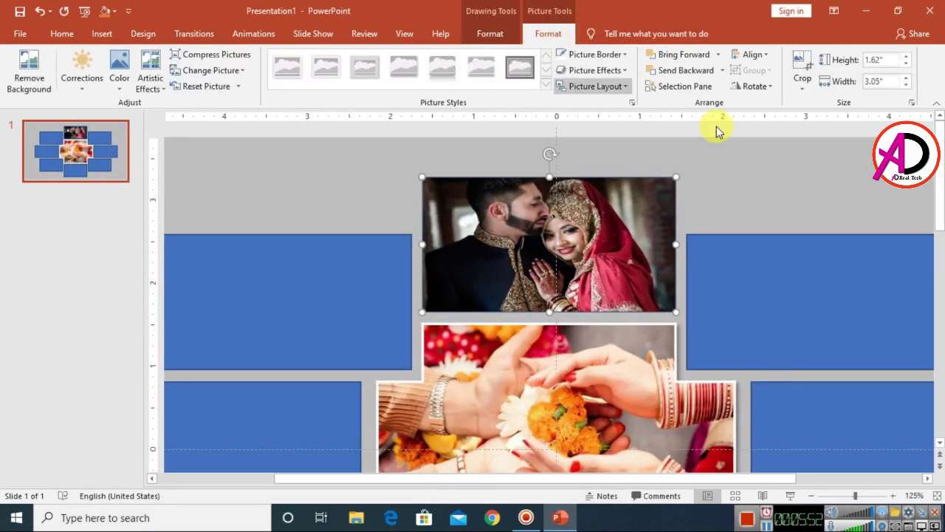
click(802, 65)
drag(549, 316, 543, 363)
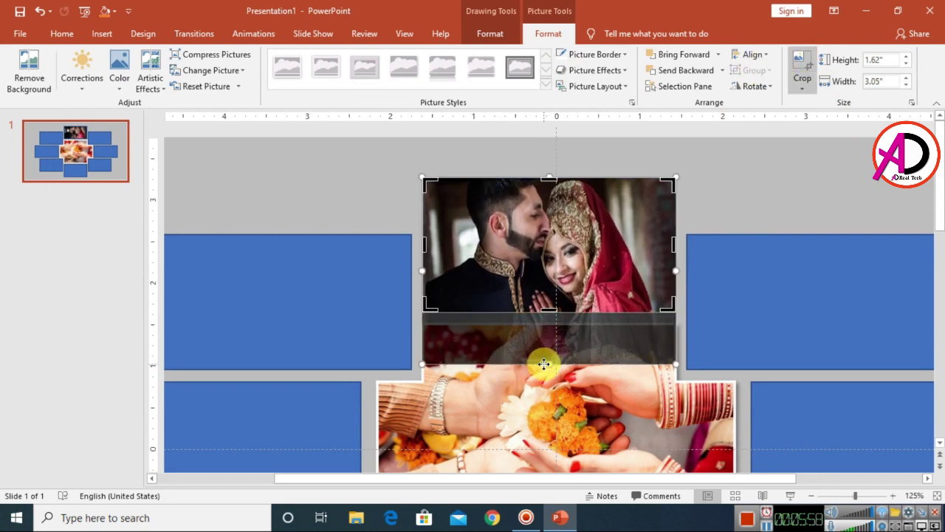
mouse_move(679, 272)
mouse_down()
mouse_move(688, 272)
mouse_move(677, 271)
mouse_up()
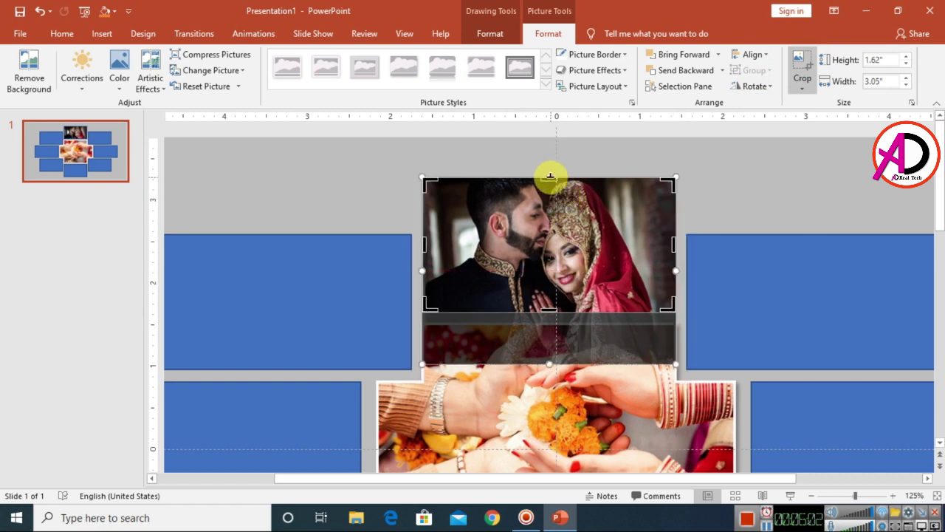
drag(550, 196, 567, 240)
click(764, 185)
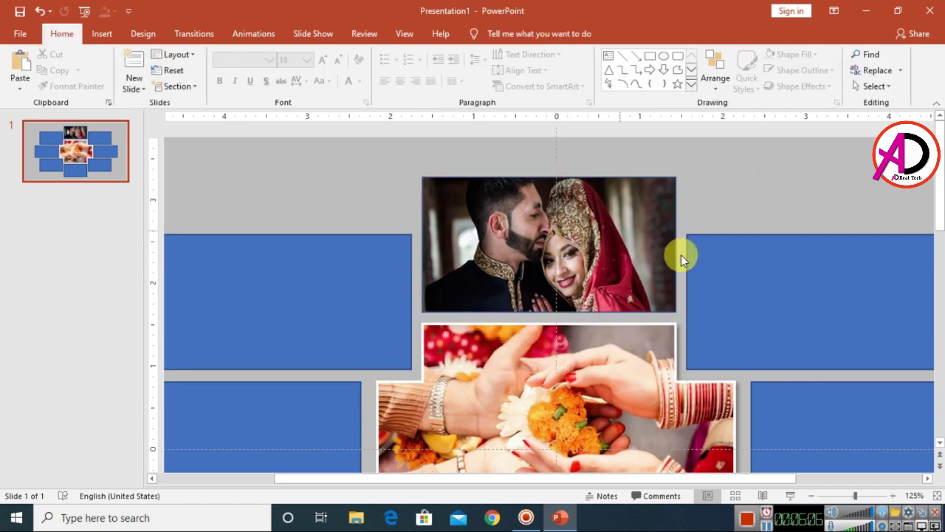
scroll(640, 241, down, 6)
click(562, 214)
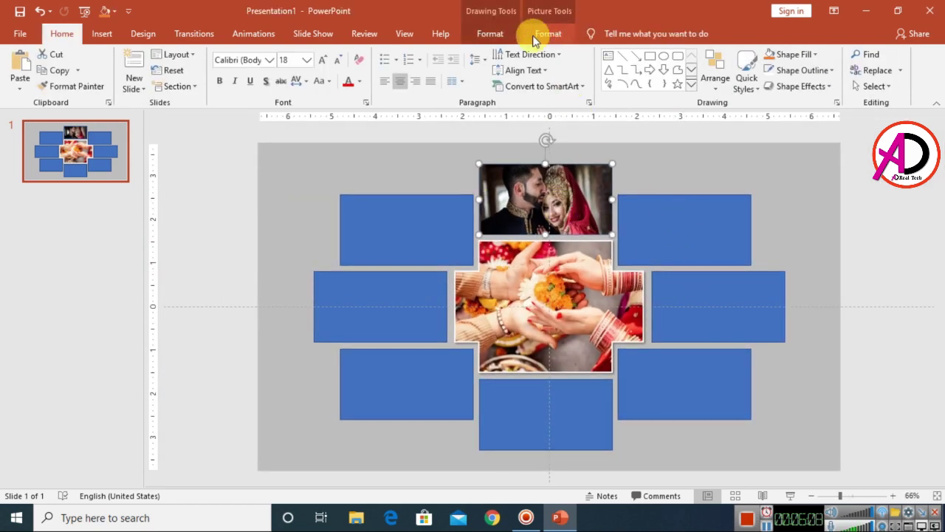
Step: Give the top couple photo a white 2¼ pt outline
click(489, 33)
click(363, 70)
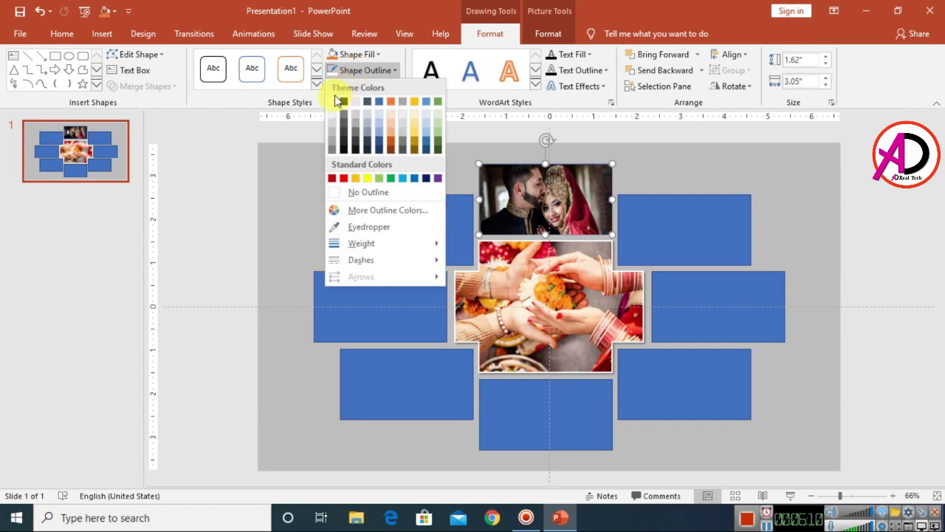
click(335, 101)
click(363, 70)
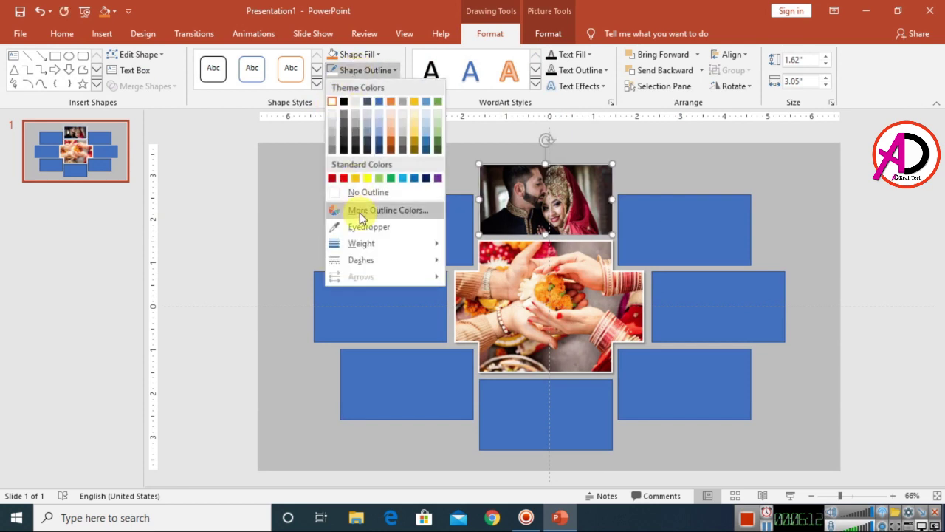
mouse_move(361, 243)
click(530, 324)
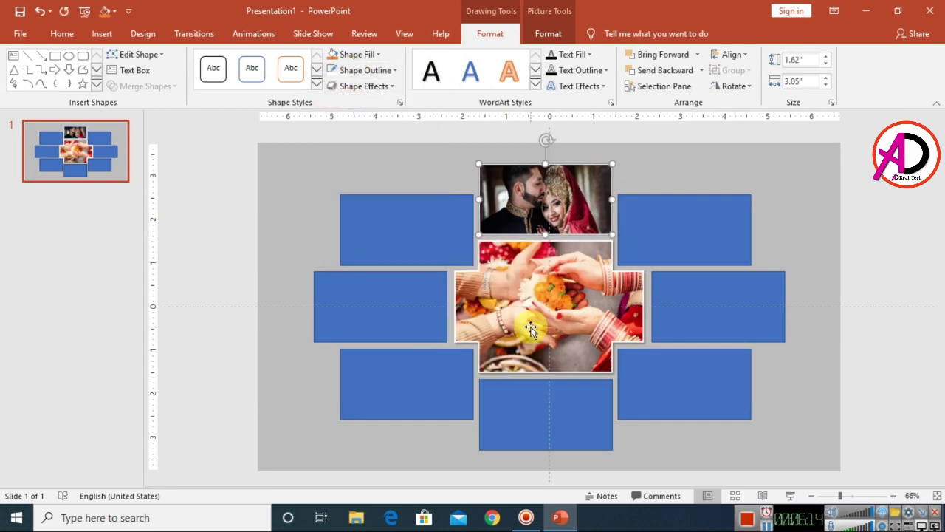
click(362, 74)
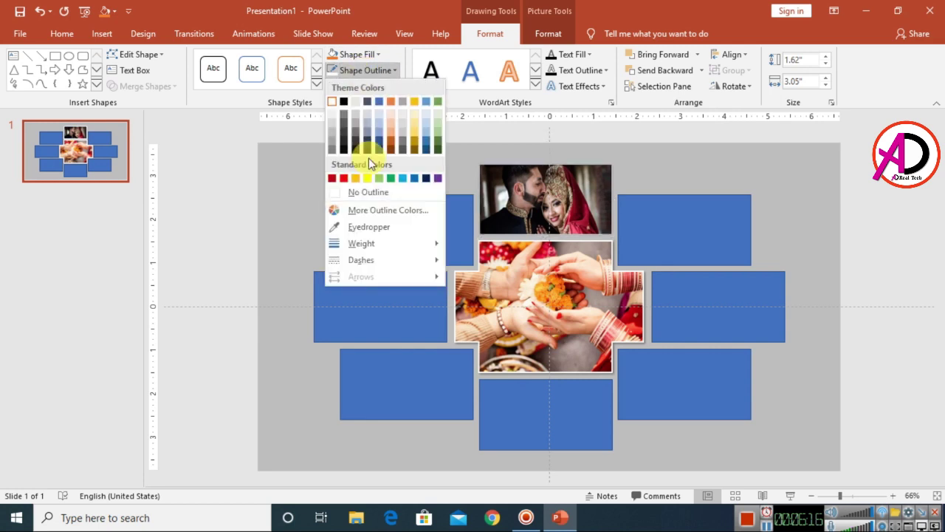
click(363, 70)
Step: Add an outer drop shadow to the top couple photo
click(356, 88)
mouse_move(353, 144)
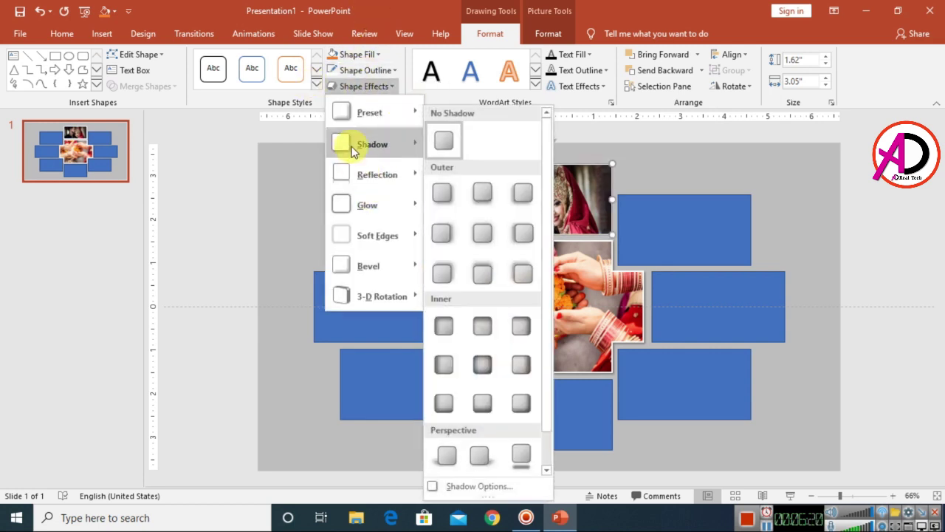
click(446, 194)
scroll(791, 277, down, 4)
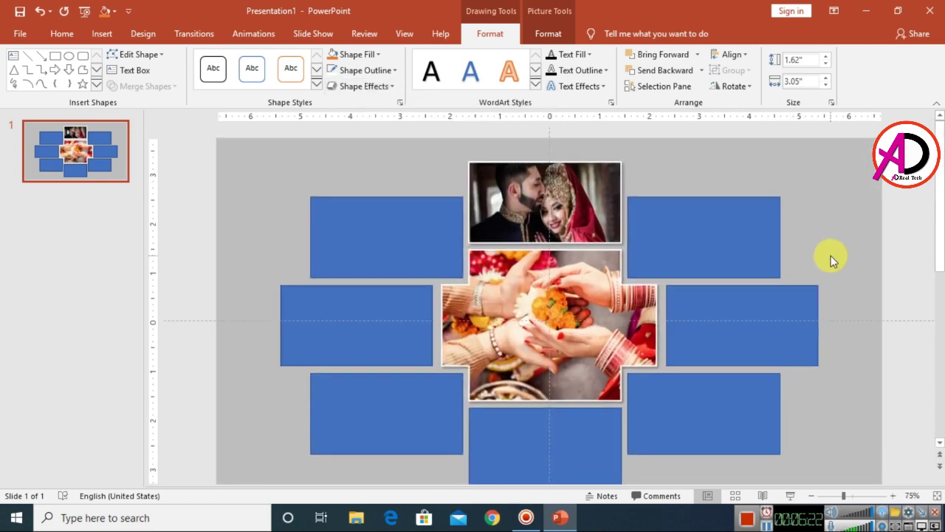
click(742, 304)
scroll(742, 304, up, 4)
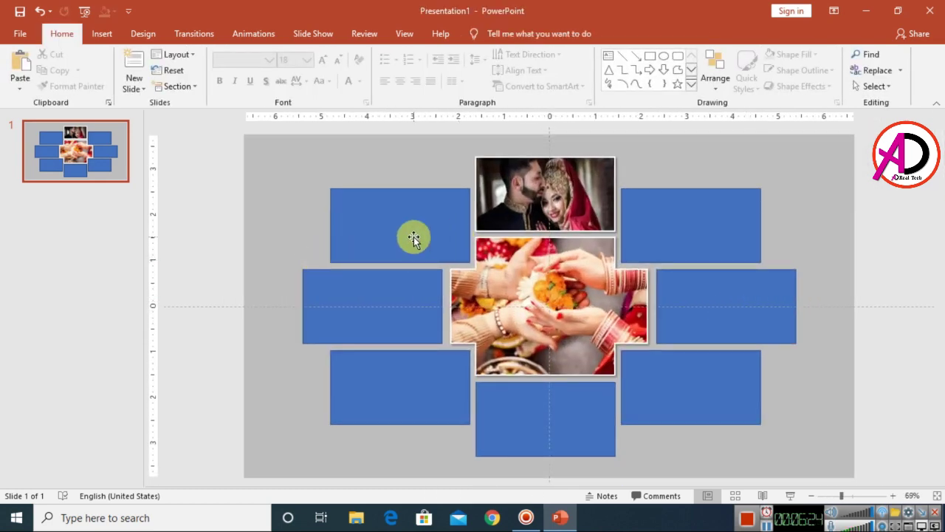
click(413, 237)
Step: Fill the top-left rectangle with the 65361-Wedding-78 photo from a file
click(487, 34)
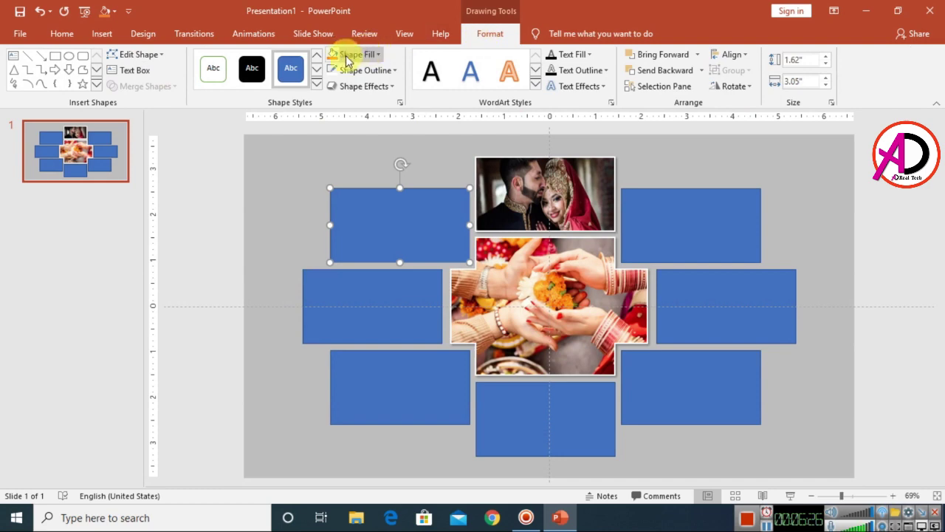
click(369, 57)
click(363, 243)
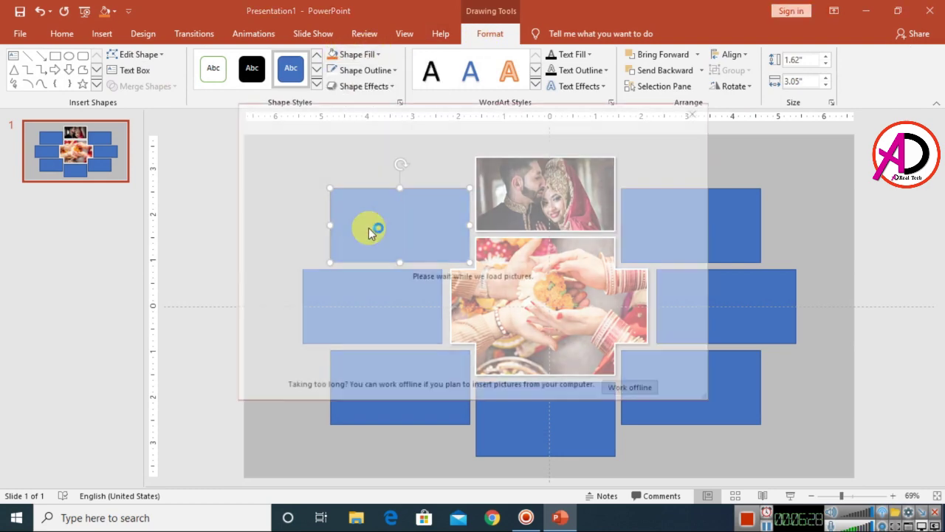
click(386, 190)
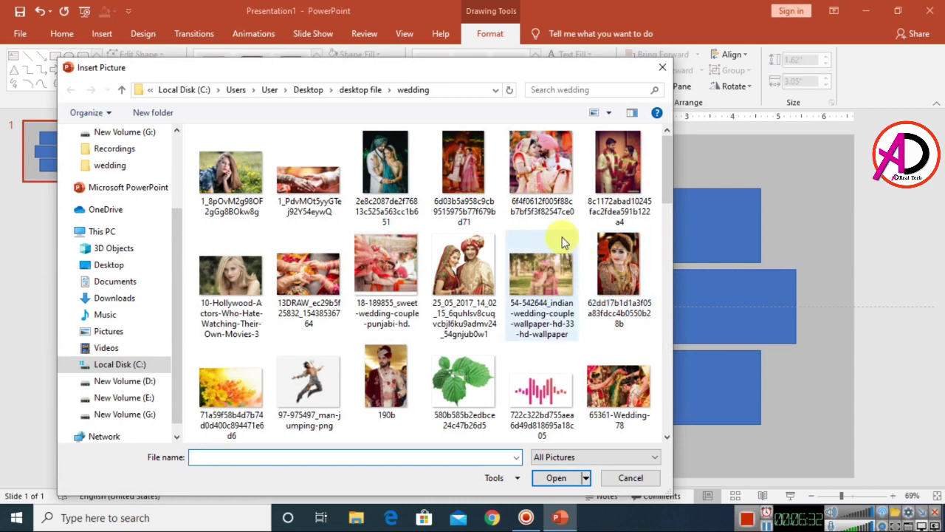
scroll(629, 350, down, 1)
click(617, 290)
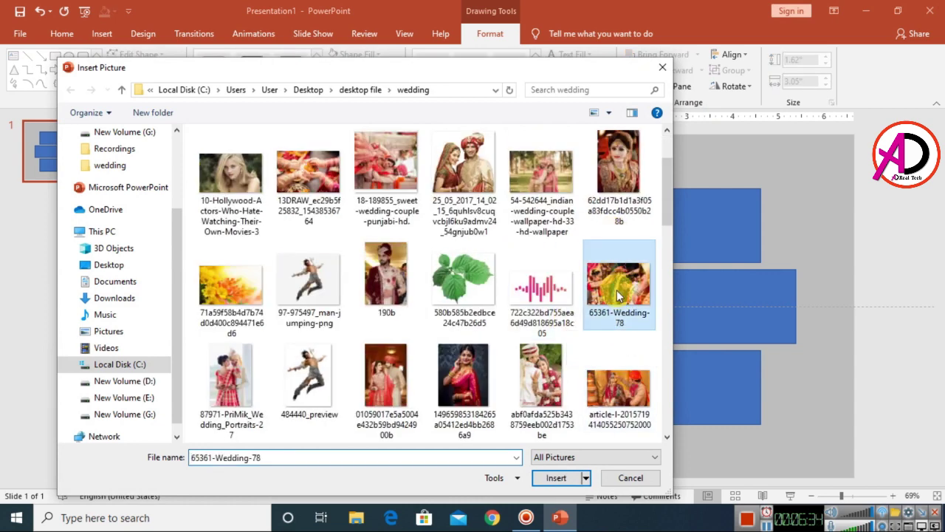
click(555, 478)
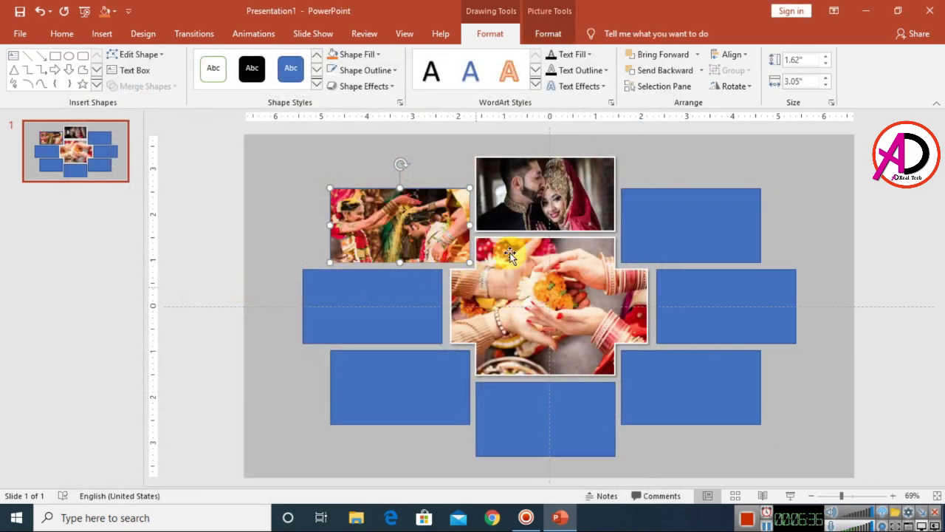
Step: Crop the ceremony photo, extending its top, shifting it down and enlarging it within the frame
scroll(682, 192, up, 3)
click(548, 34)
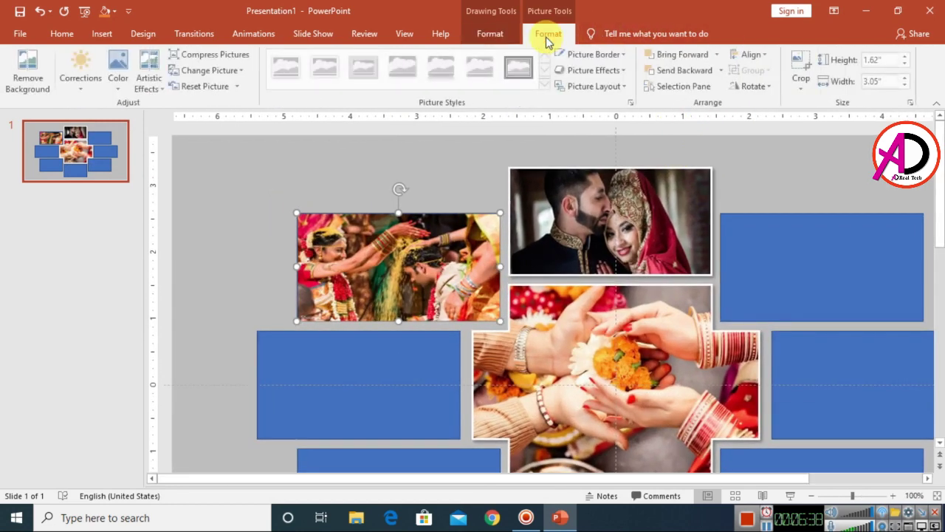
click(803, 65)
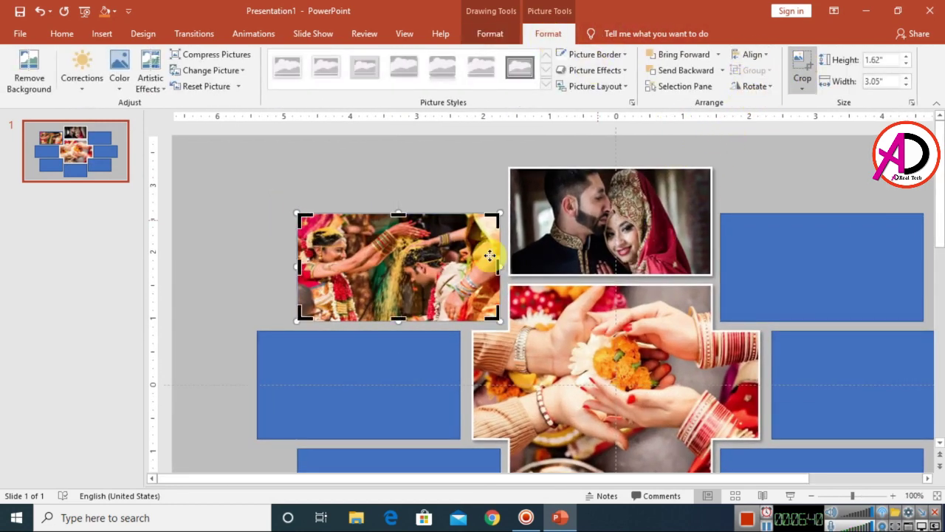
drag(401, 210, 401, 185)
drag(439, 261, 441, 284)
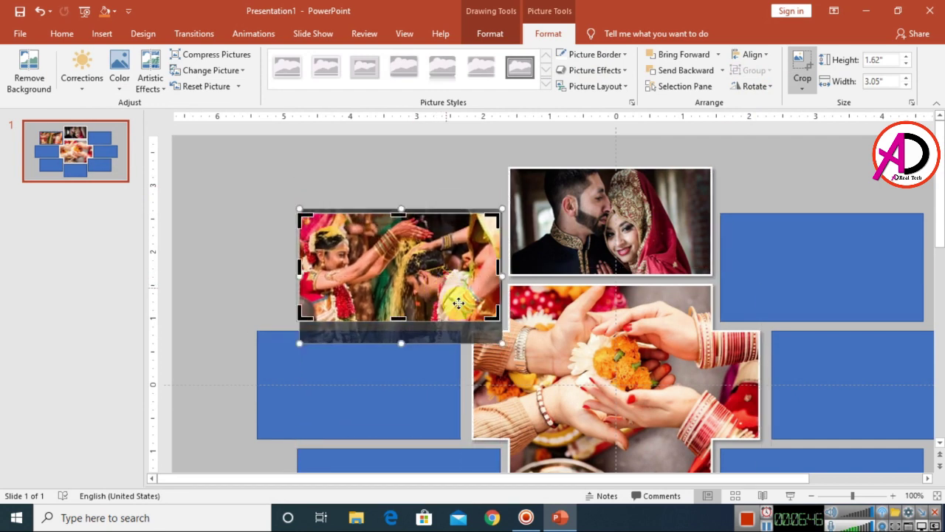
drag(502, 343, 519, 355)
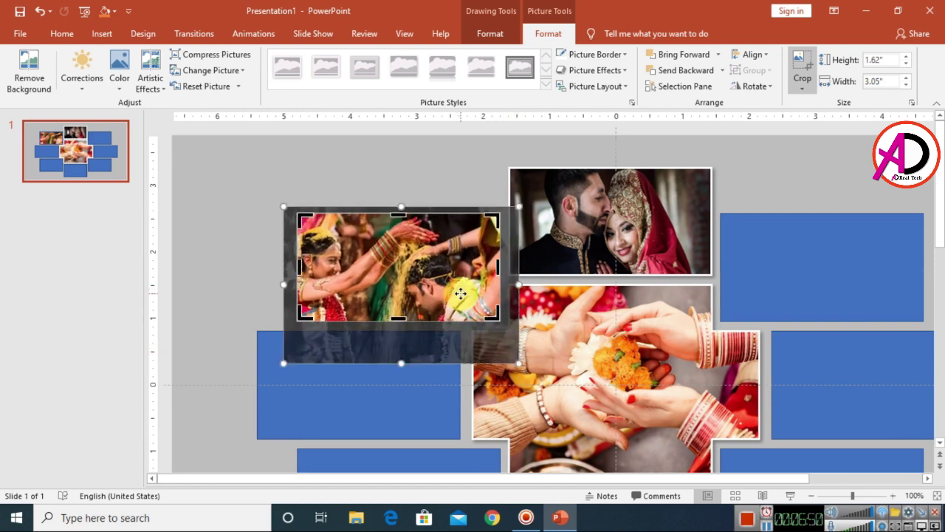
click(388, 160)
ctrl+scroll(496, 314, down, 5)
scroll(496, 314, up, 5)
Step: Give the top-left wedding photo a white 2¼ pt outline
click(482, 270)
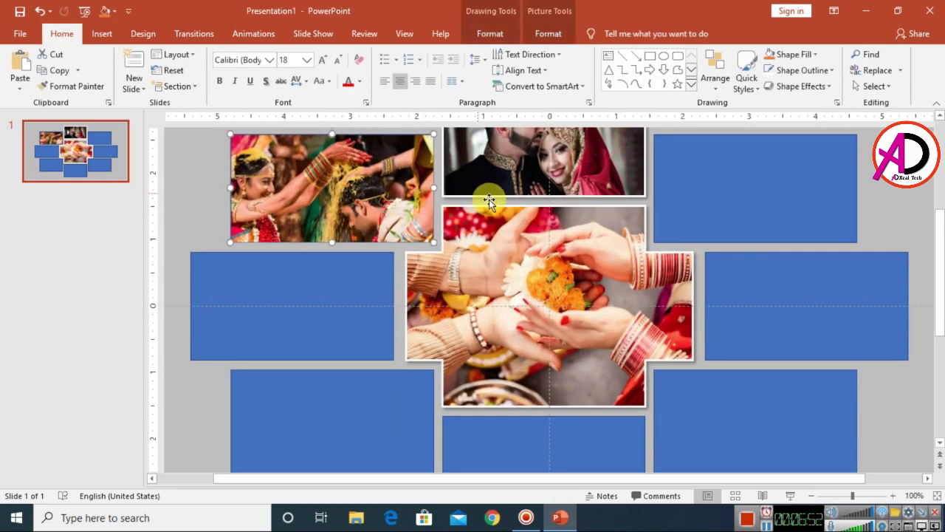
click(487, 32)
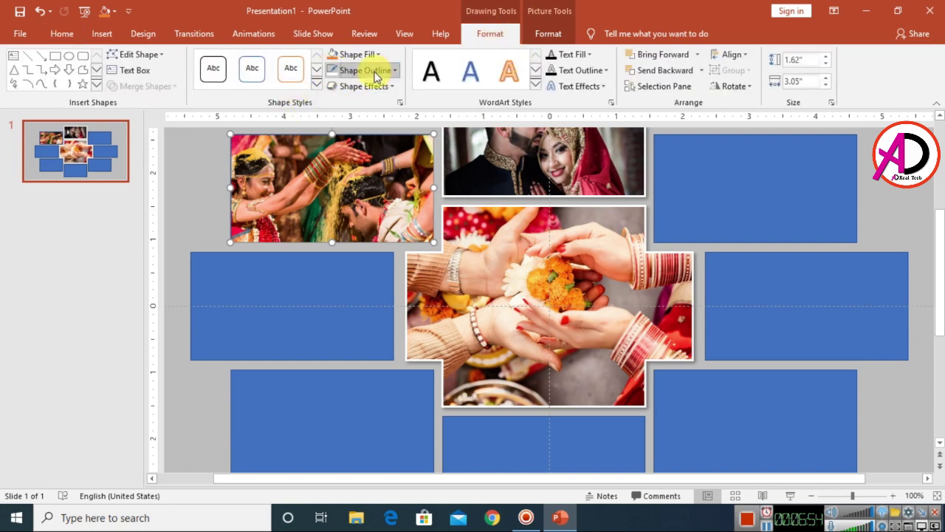
click(377, 74)
click(331, 103)
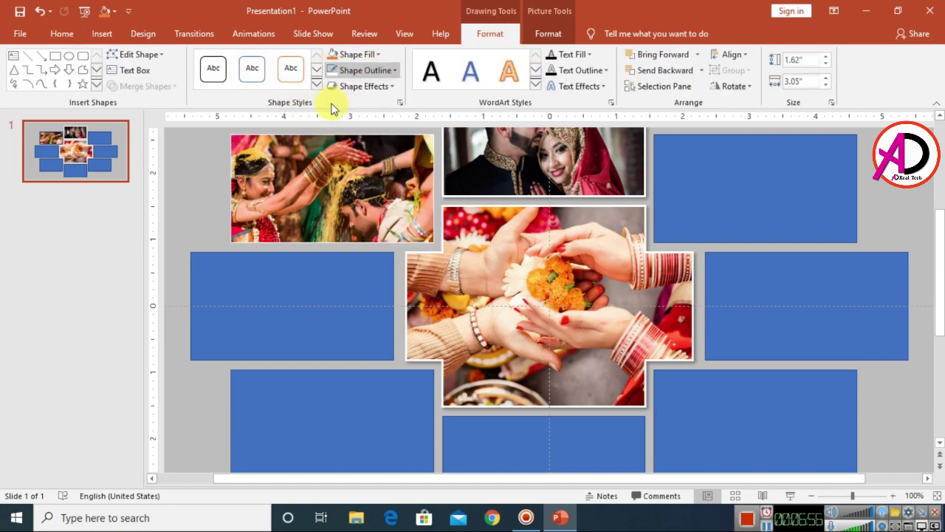
click(365, 71)
mouse_move(358, 243)
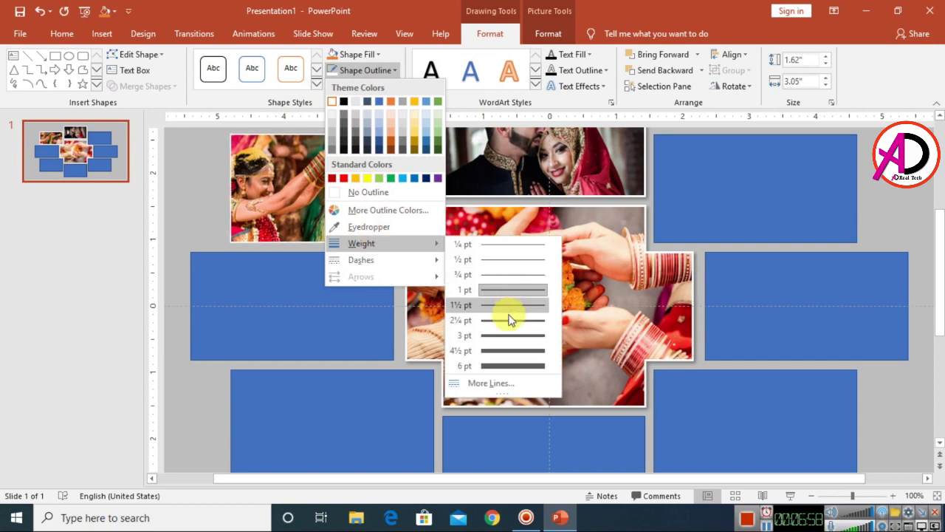
click(505, 321)
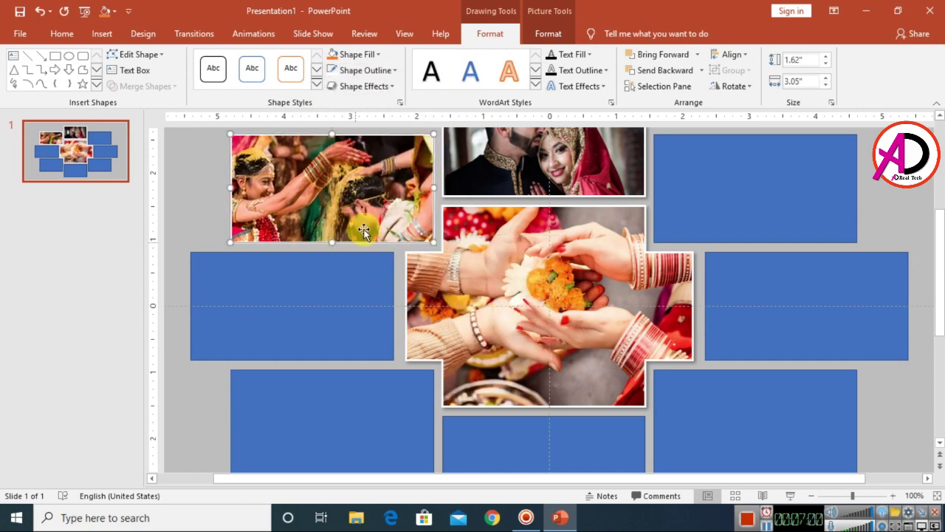
Step: Add an outer shadow to the top-left wedding photo
click(366, 86)
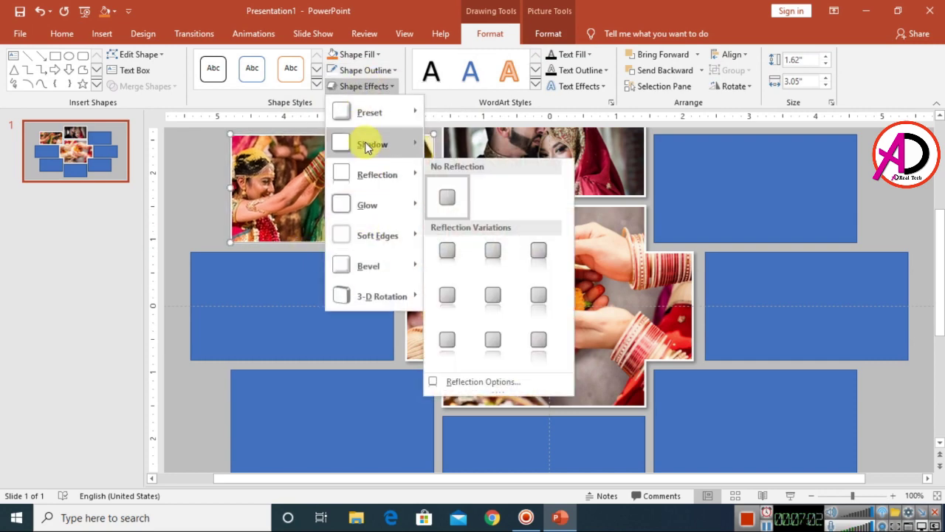
mouse_move(377, 146)
click(443, 204)
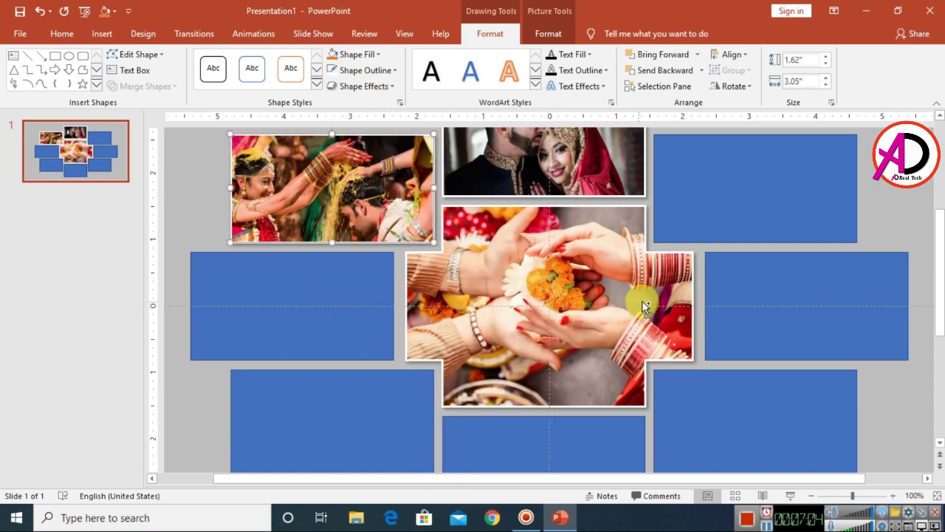
ctrl+scroll(835, 306, down, 3)
click(835, 306)
ctrl+scroll(588, 313, down, 5)
ctrl+scroll(610, 327, up, 5)
click(383, 312)
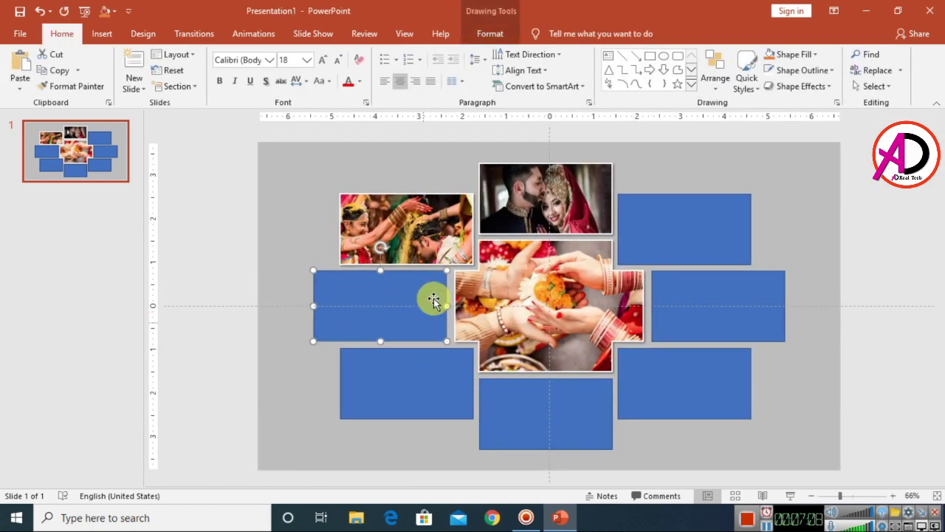
Step: Fill the left-middle rectangle with the indian-wedding-couple-poses-1-1024x683 photo from a file
click(490, 34)
click(352, 59)
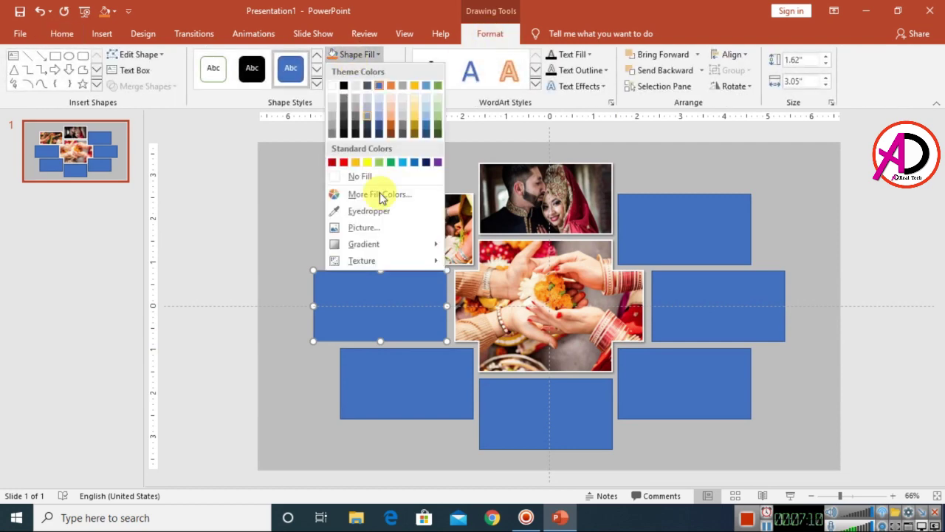
click(367, 229)
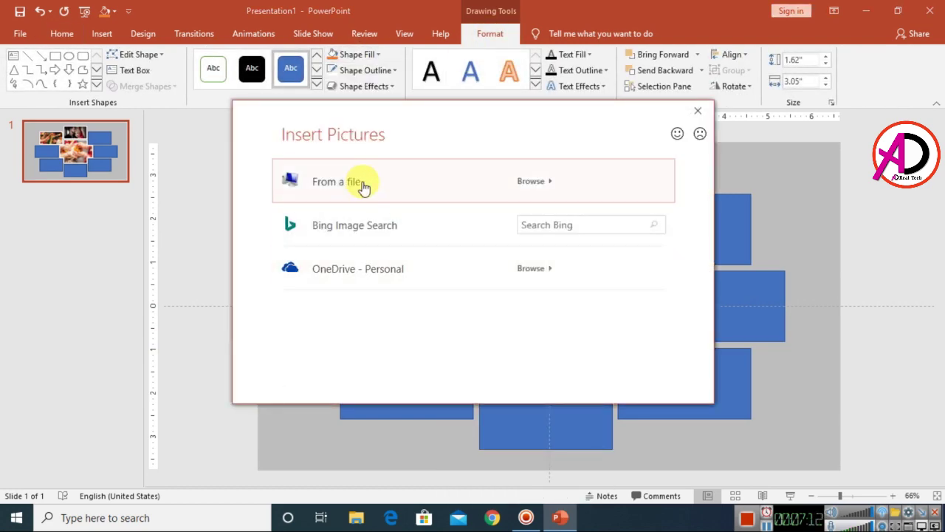
click(361, 184)
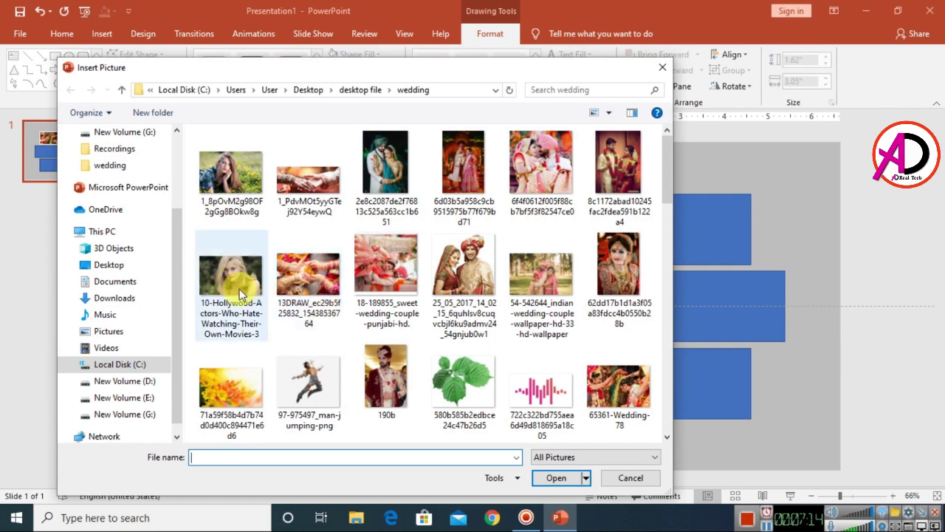
scroll(541, 288, down, 5)
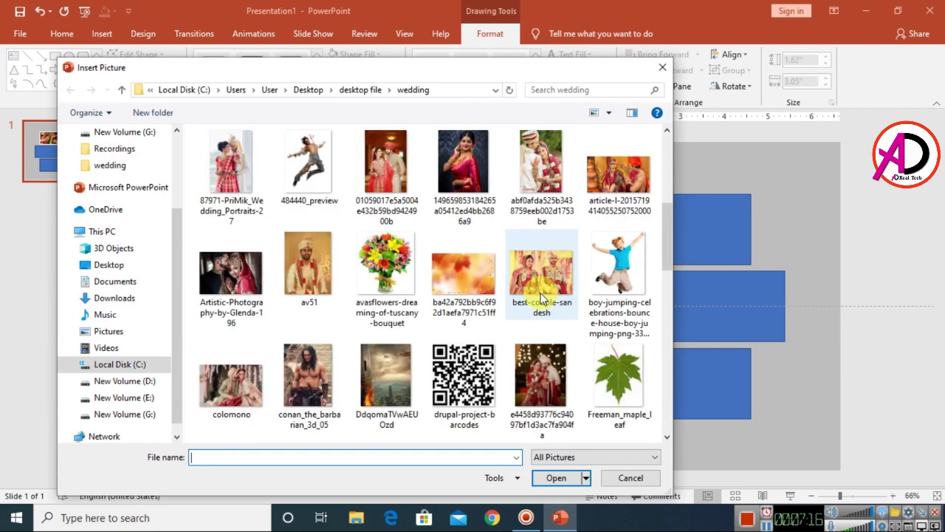
scroll(543, 347, down, 3)
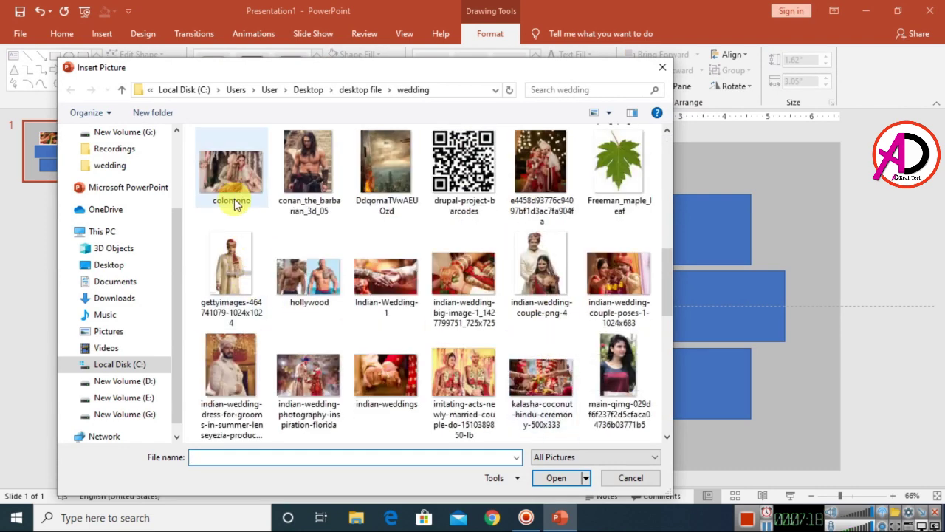
click(617, 275)
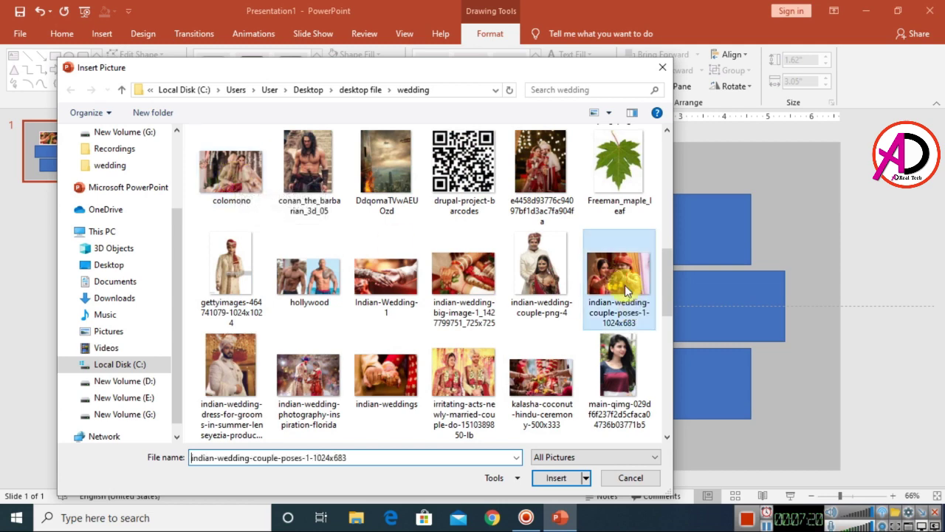
click(556, 478)
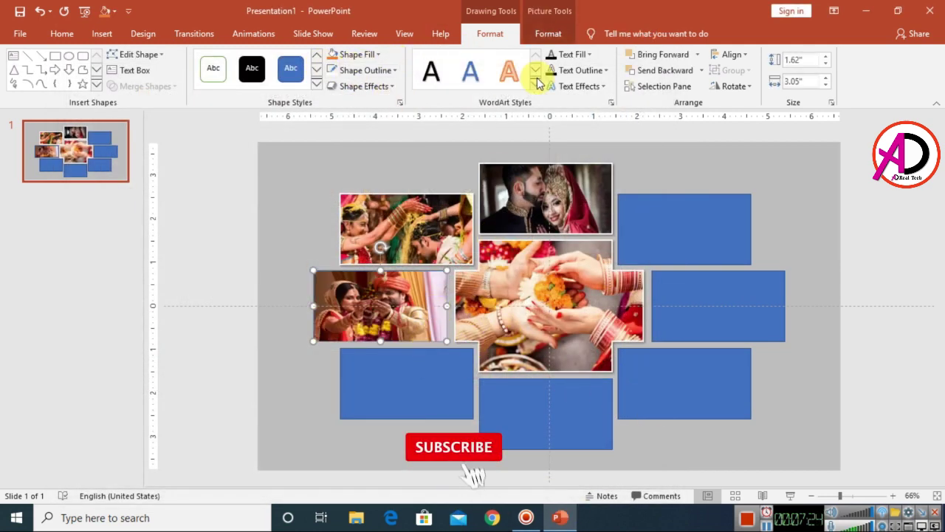
click(548, 33)
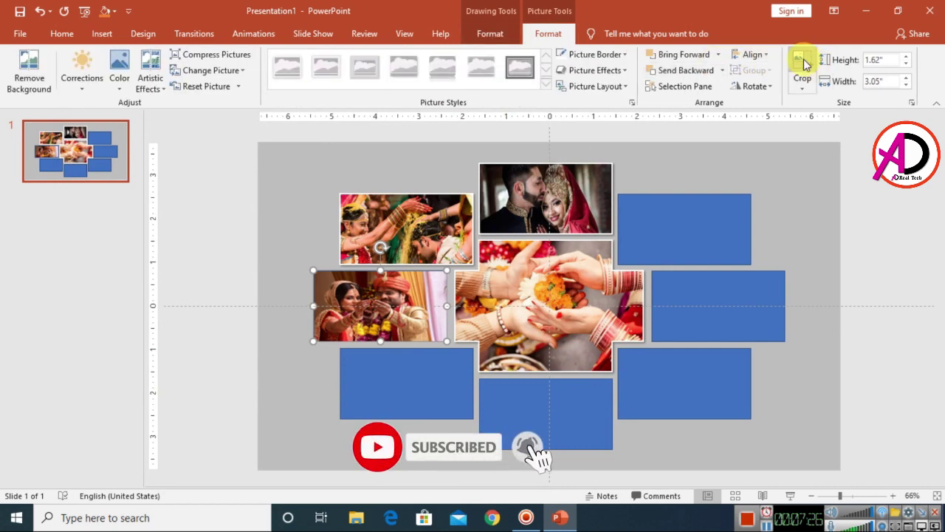
Step: Crop the left-middle couple photo, extending its top, enlarging it and shifting it down
click(802, 67)
ctrl+scroll(367, 352, up, 5)
drag(410, 233, 407, 186)
mouse_move(533, 369)
mouse_down()
mouse_move(559, 382)
mouse_move(547, 379)
mouse_up()
drag(483, 313, 482, 331)
click(243, 257)
click(358, 312)
ctrl+scroll(359, 316, down, 3)
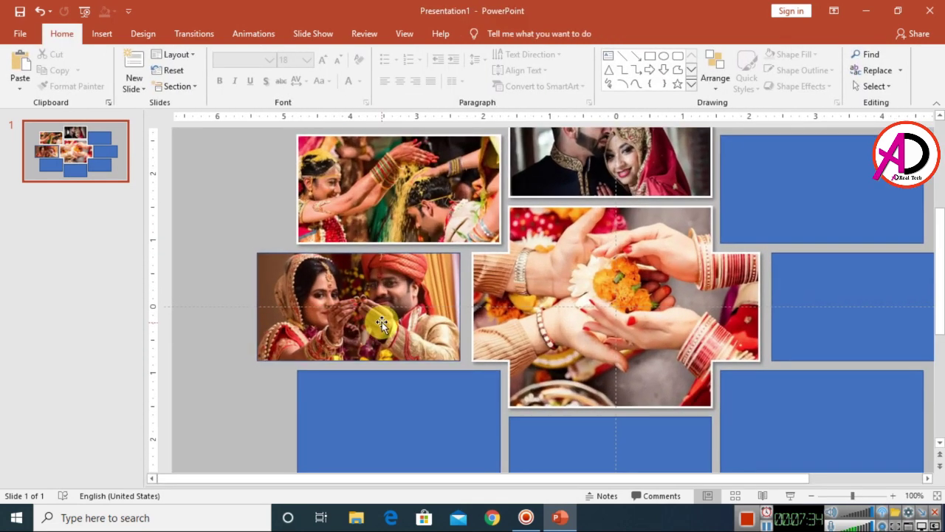
Step: Set a thicker border weight on the left-middle couple photo
click(490, 34)
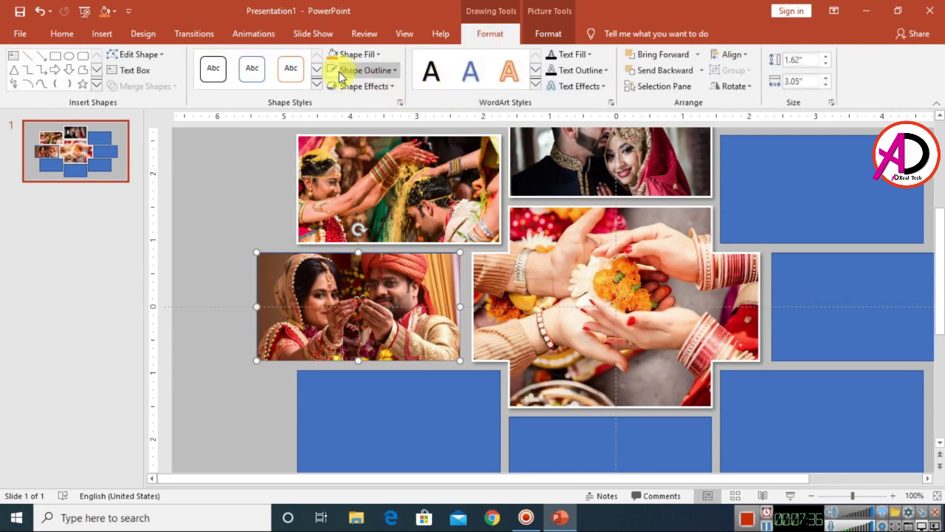
click(363, 70)
mouse_move(384, 243)
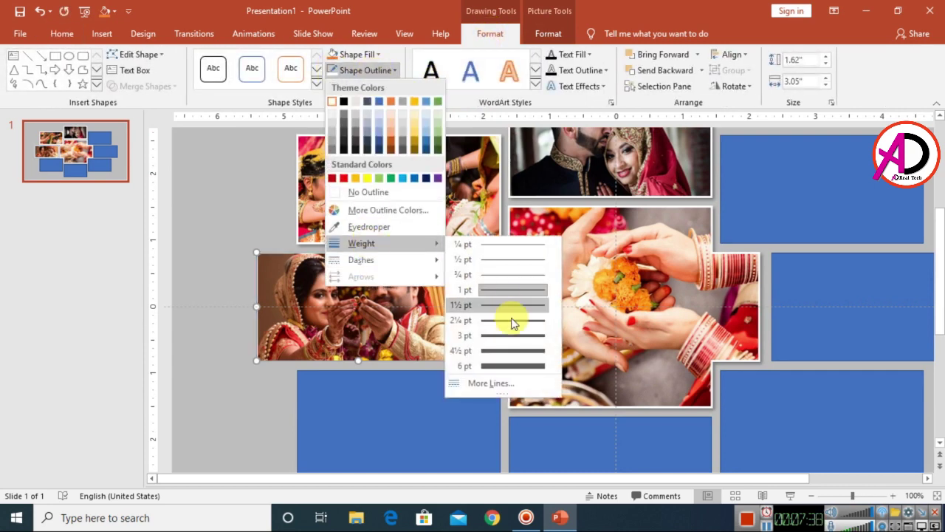
click(507, 322)
Step: Add a shadow preset to the left-middle couple photo and deselect it
click(365, 86)
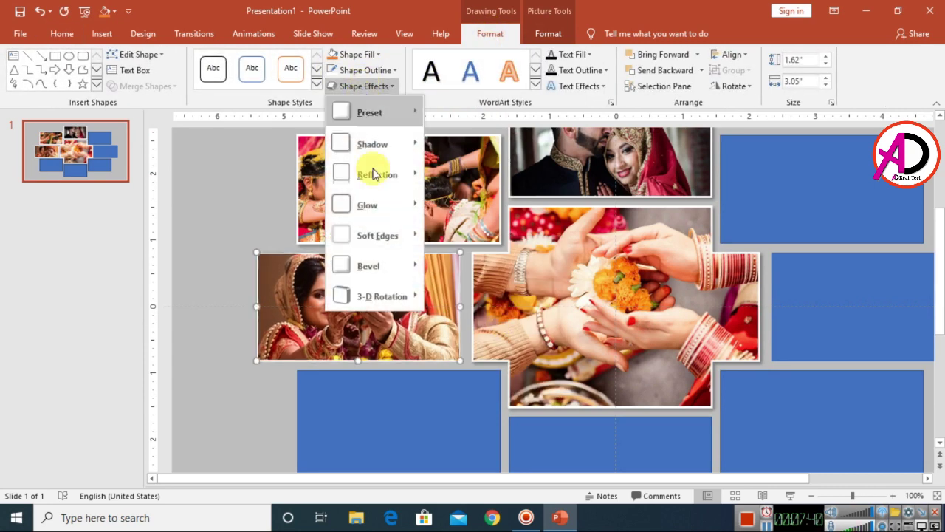
mouse_move(372, 144)
click(459, 213)
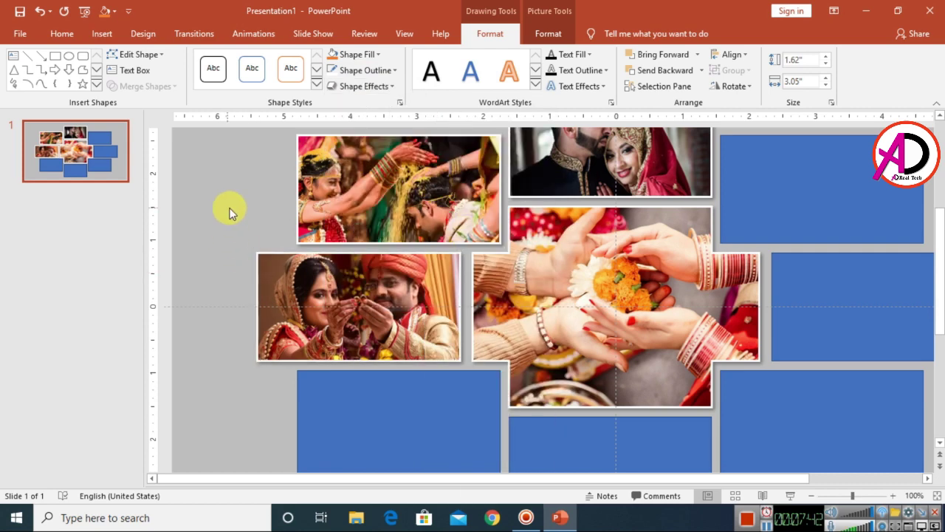
click(227, 212)
ctrl+scroll(512, 364, down, 3)
ctrl+scroll(667, 301, up, 2)
Step: Fill the top-right rectangle with a wedding photo, then undo that unwanted fill
click(619, 230)
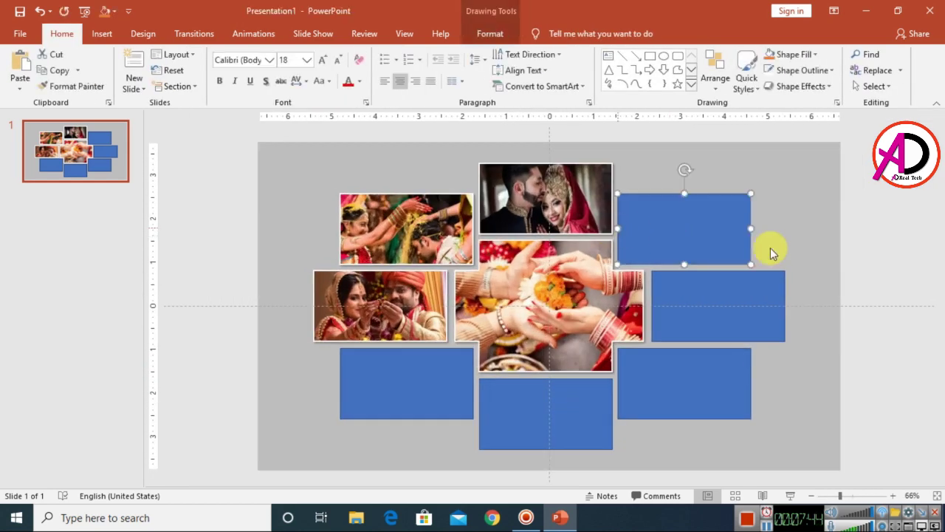
click(489, 33)
click(343, 54)
click(363, 233)
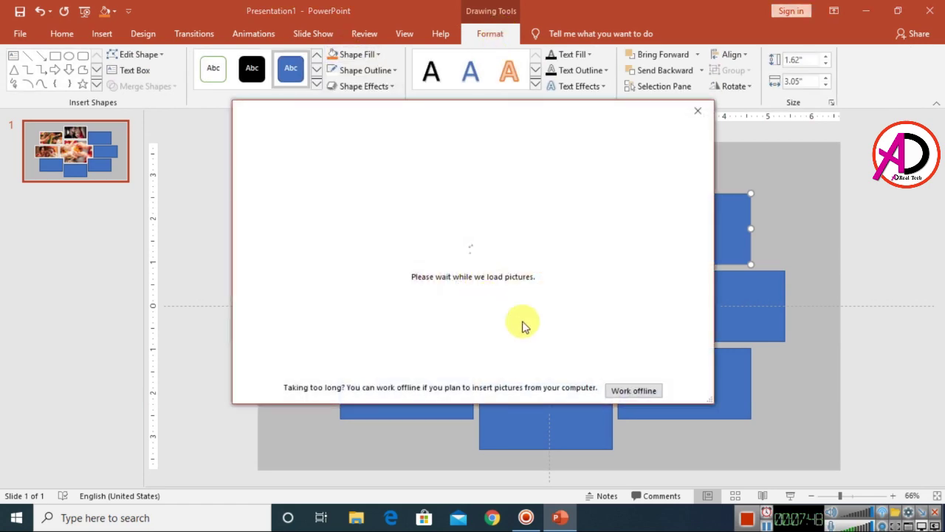
click(634, 391)
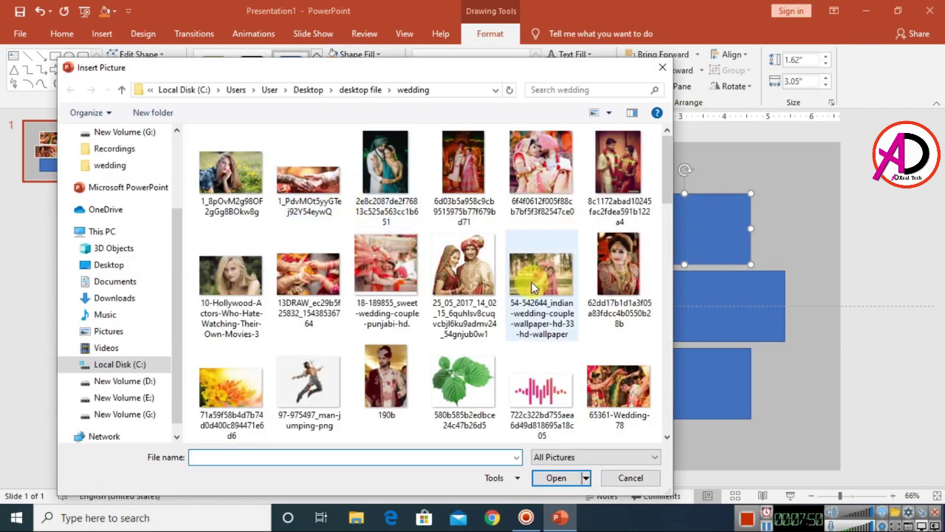
scroll(478, 302, down, 5)
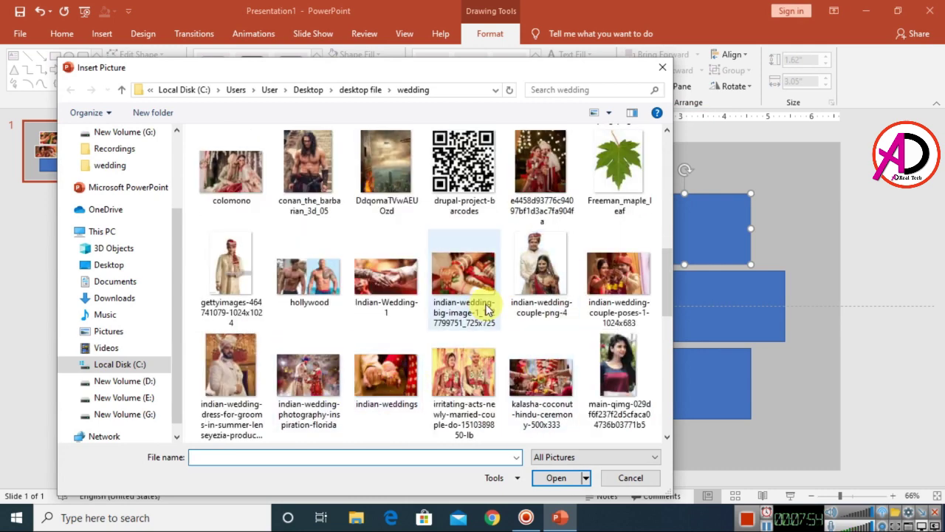
click(613, 280)
click(555, 477)
key(ctrl+z)
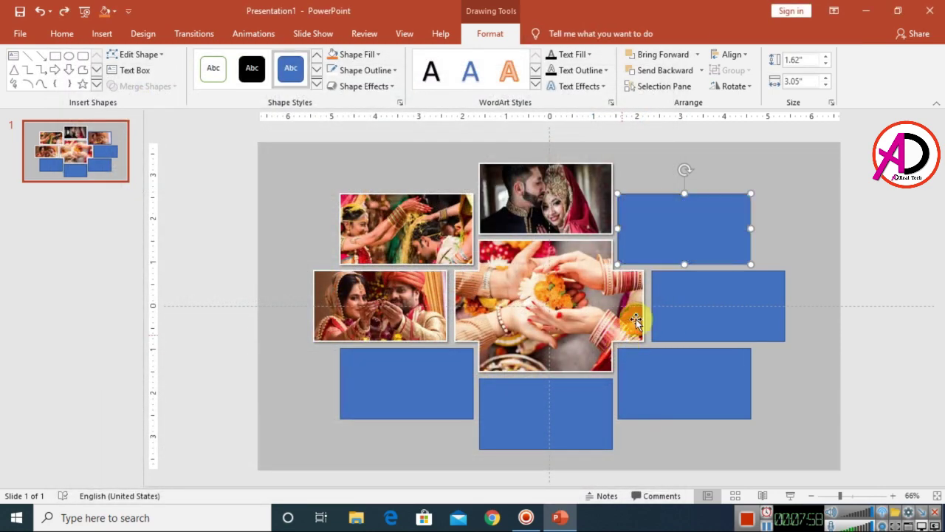
Step: Fill the top-right rectangle with the maxresdefault bride photo instead
click(379, 56)
click(368, 231)
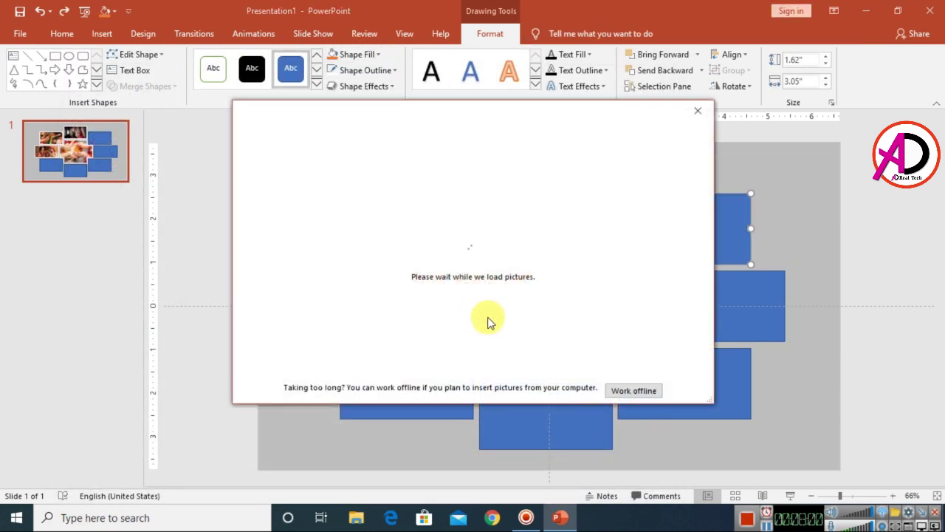
click(350, 180)
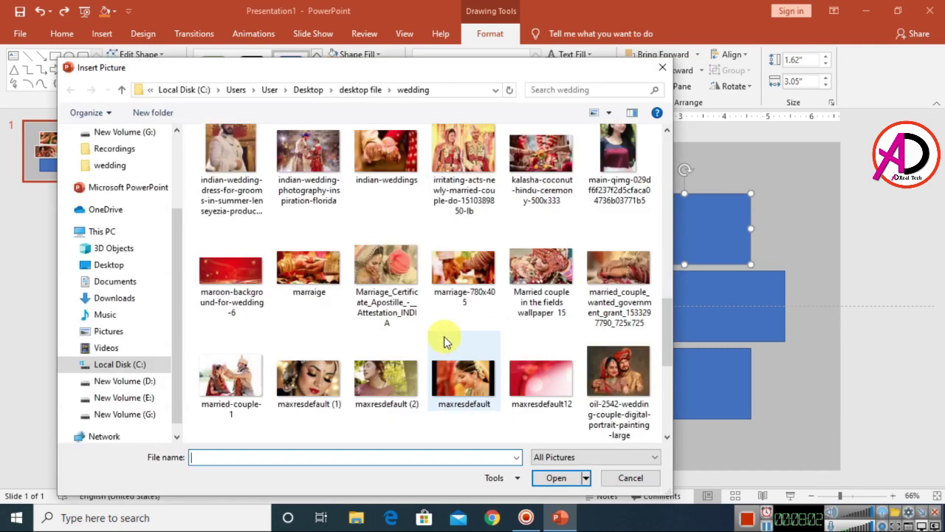
scroll(444, 339, down, 1)
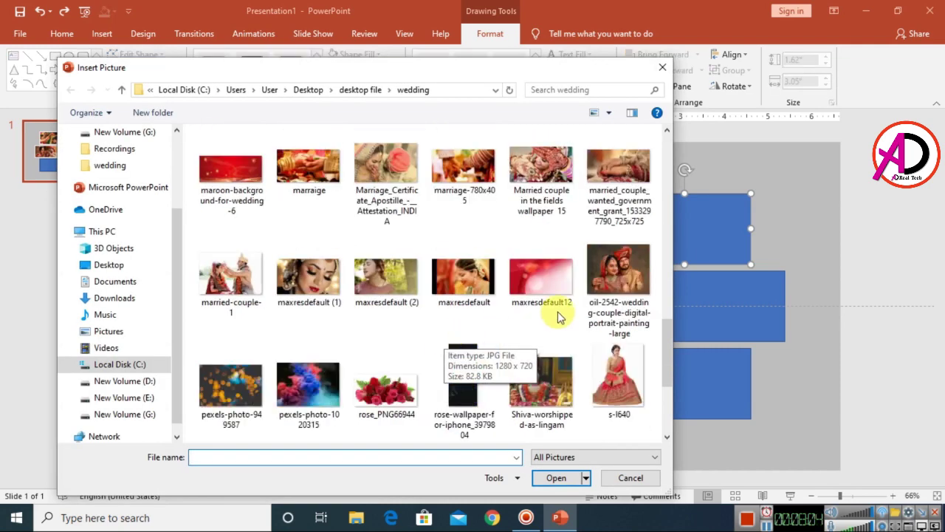
click(464, 279)
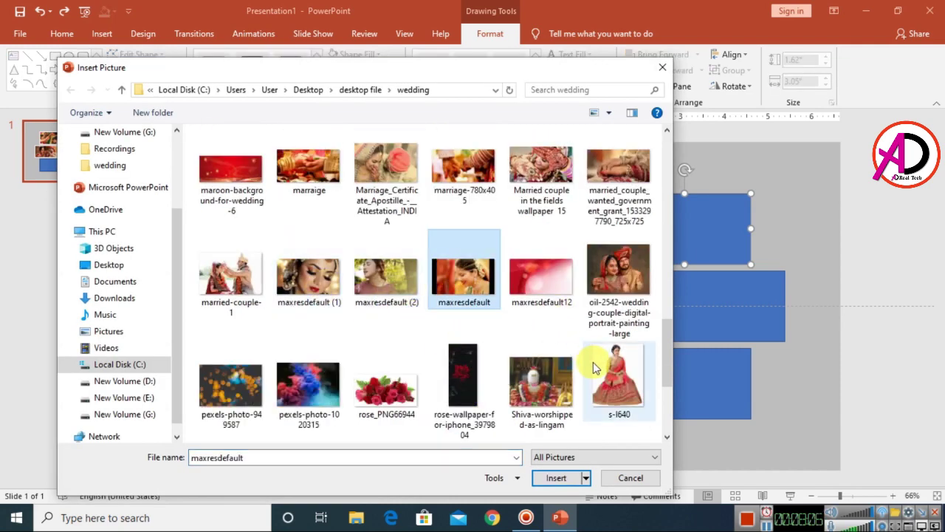
click(548, 478)
Step: Crop the bride photo, resizing and shifting it so her face sits well in the frame
scroll(655, 231, up, 4)
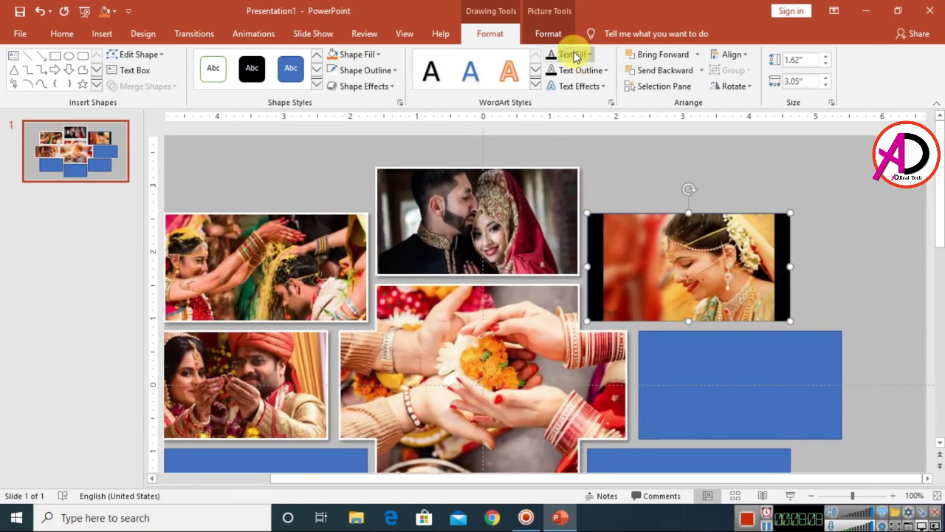
click(565, 34)
click(802, 67)
drag(792, 323, 851, 352)
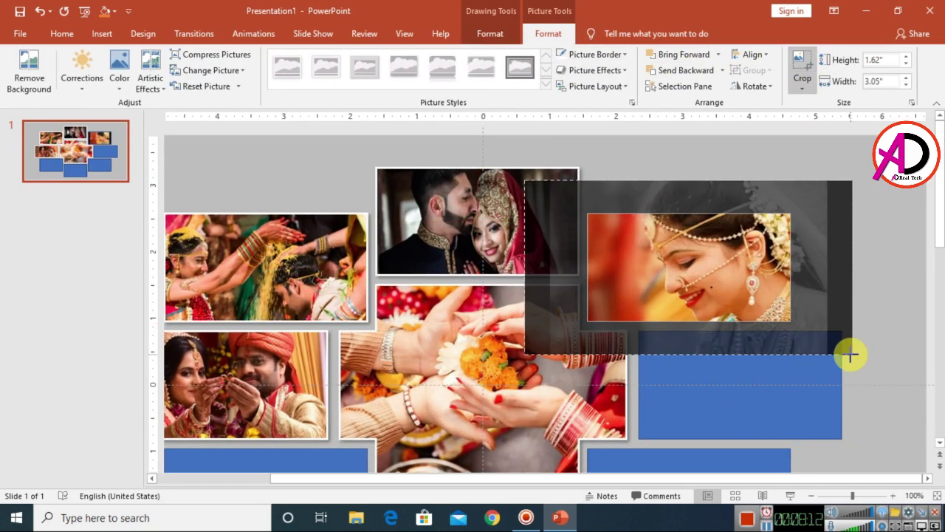
drag(776, 302, 747, 289)
drag(841, 376, 818, 350)
drag(758, 292, 758, 282)
click(840, 158)
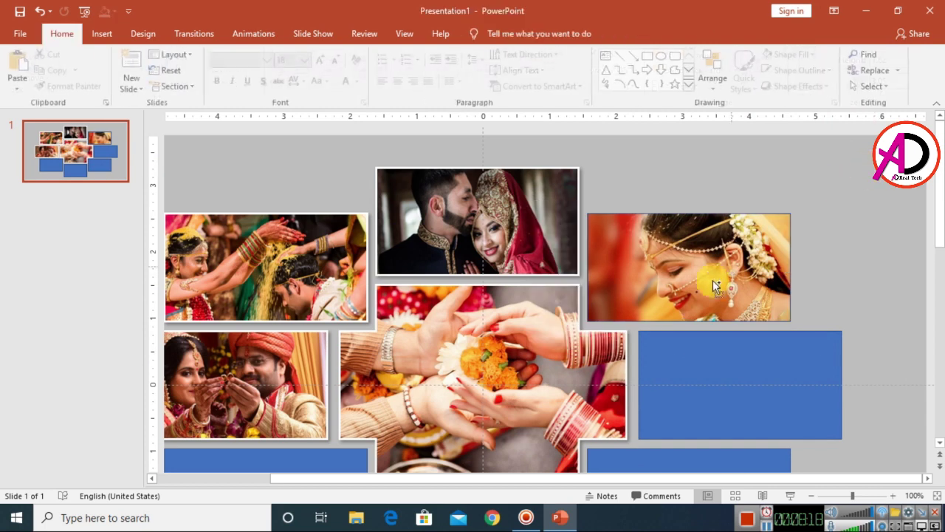
scroll(712, 321, down, 3)
Step: Give the upper-right bride photo a thicker white outline
scroll(682, 291, up, 1)
click(736, 235)
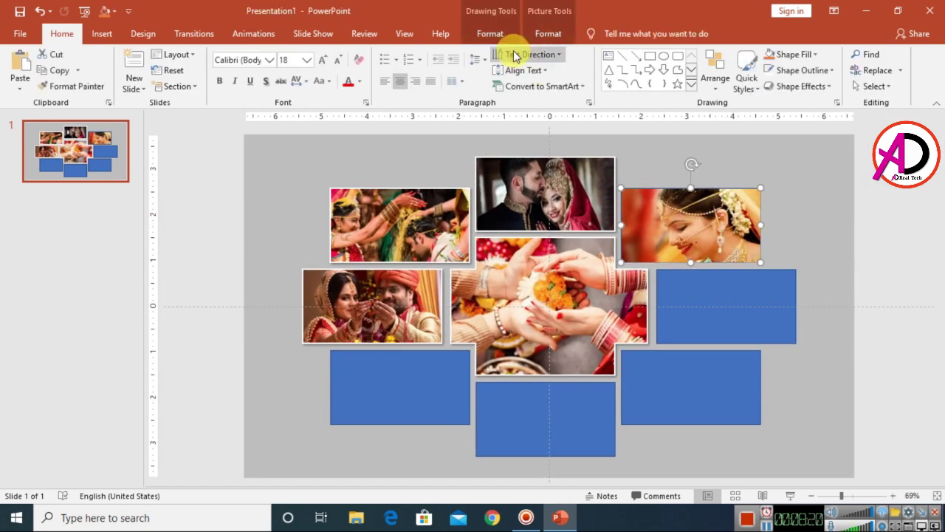
click(488, 32)
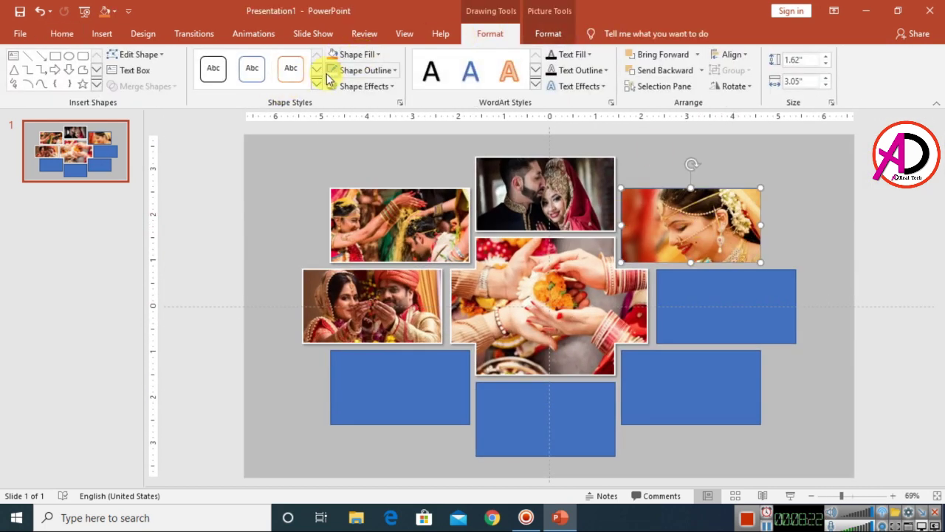
click(362, 70)
mouse_move(367, 248)
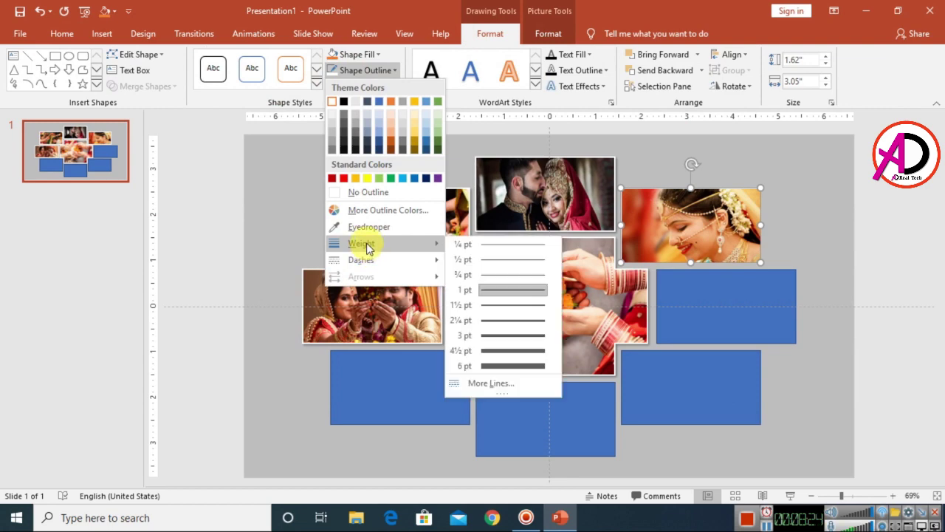
click(506, 317)
Step: Apply an outer drop shadow to the bride photo, then select the bottom-left rectangle
click(362, 87)
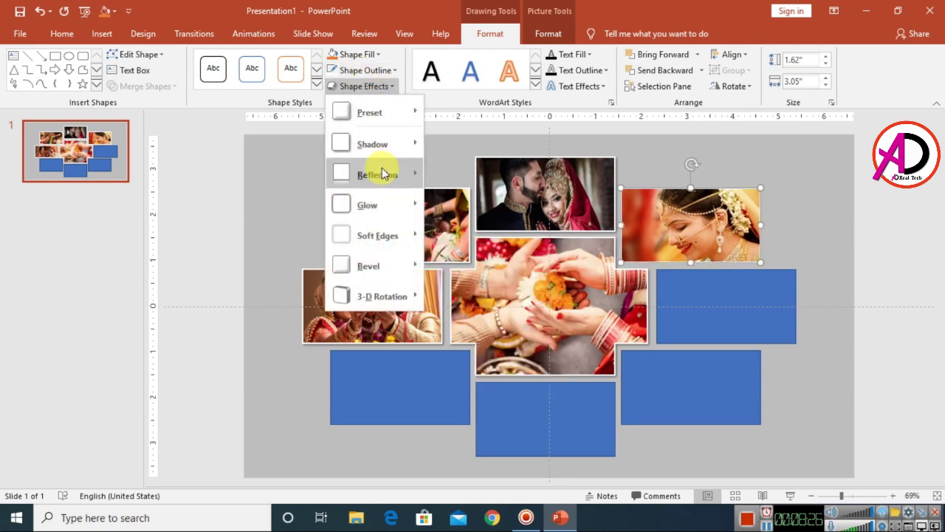
mouse_move(375, 143)
click(390, 194)
click(784, 235)
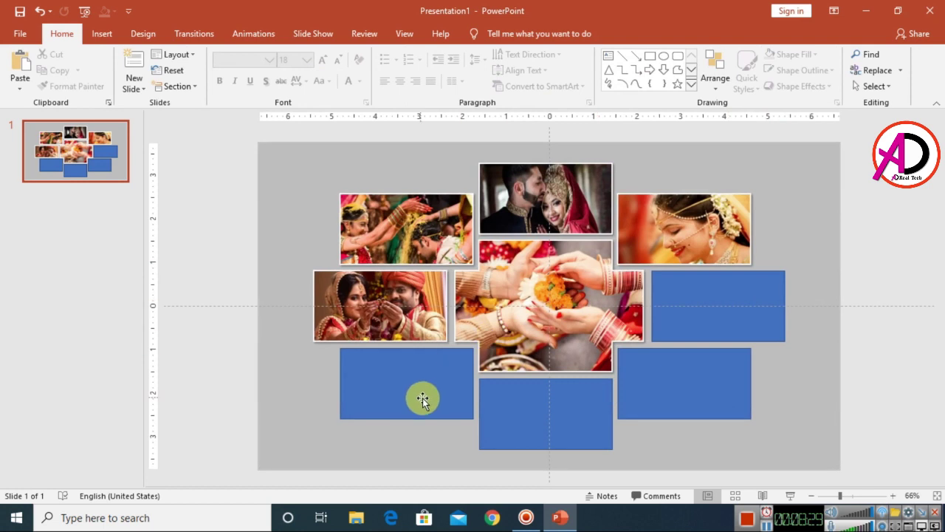
click(422, 395)
Step: Fill the bottom-left rectangle with the 'Married couple in the fields wallpaper 15' photo
click(490, 34)
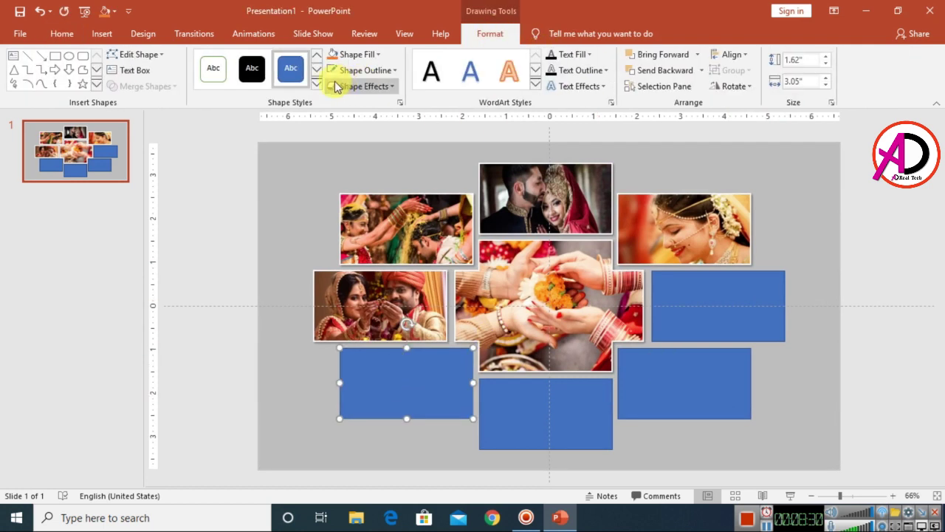
click(357, 56)
click(367, 230)
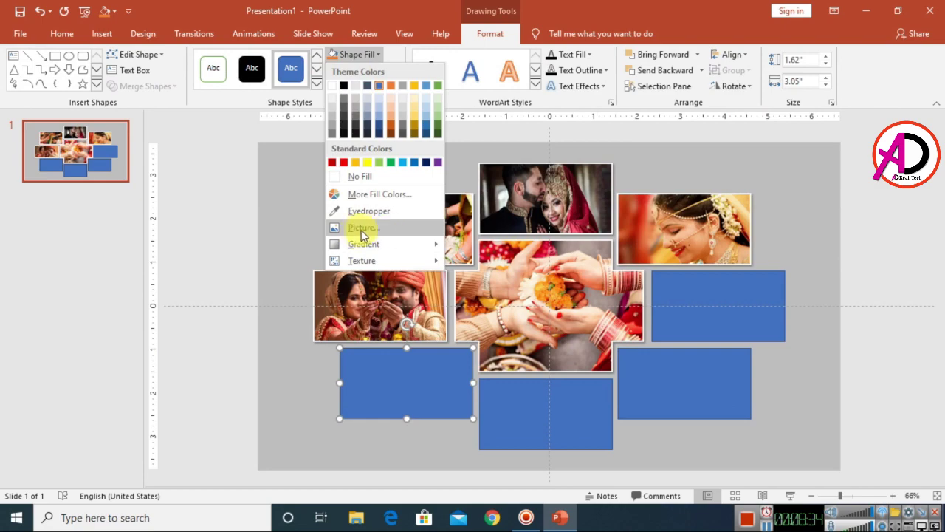
click(633, 391)
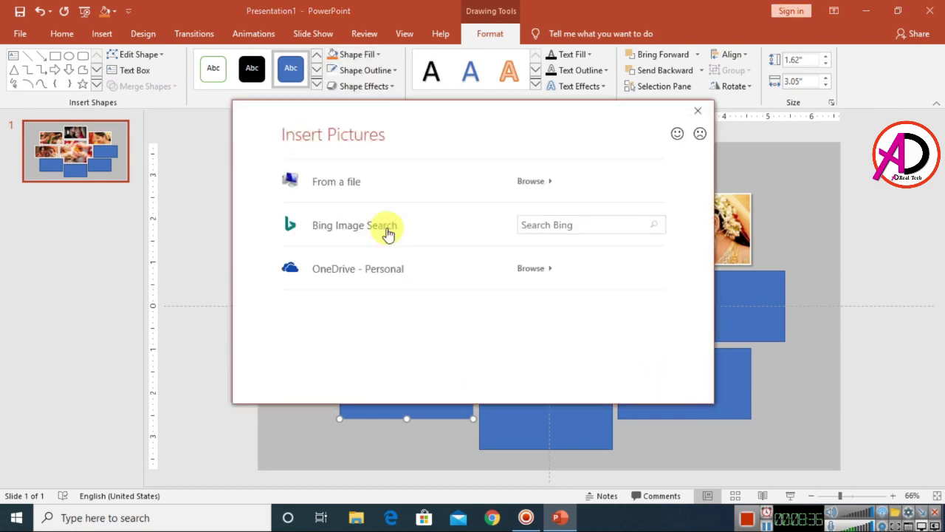
click(378, 190)
scroll(383, 272, down, 6)
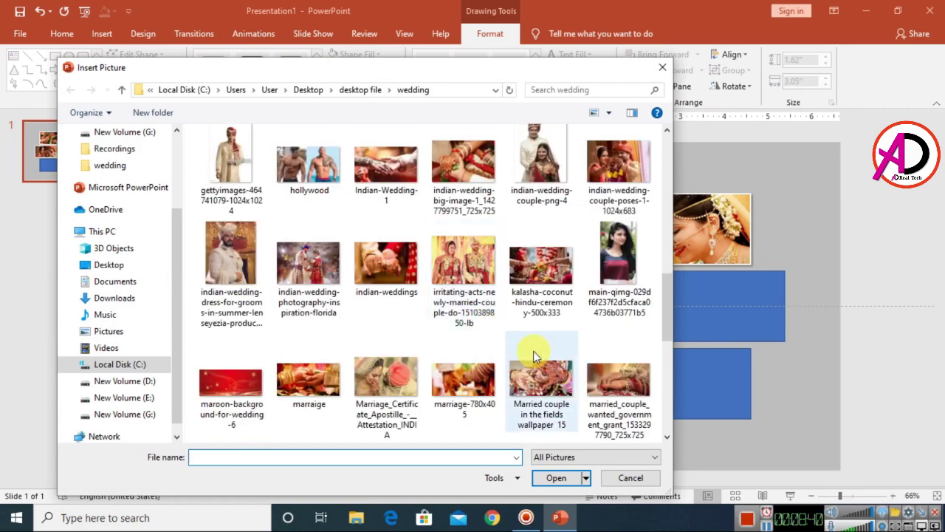
scroll(591, 380, down, 1)
click(537, 268)
click(559, 478)
scroll(453, 392, up, 5)
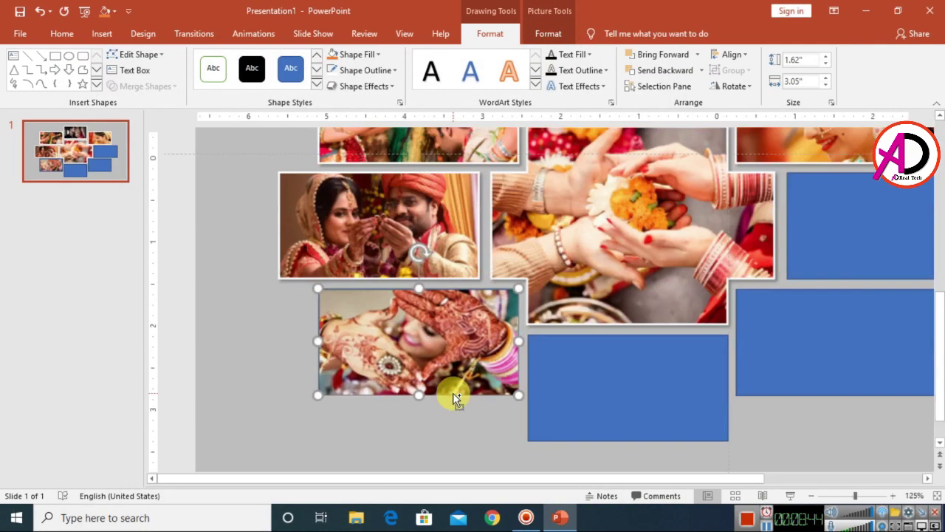
Step: Crop the henna-hands photo, enlarging and shifting it down to fit the frame
click(531, 36)
click(803, 66)
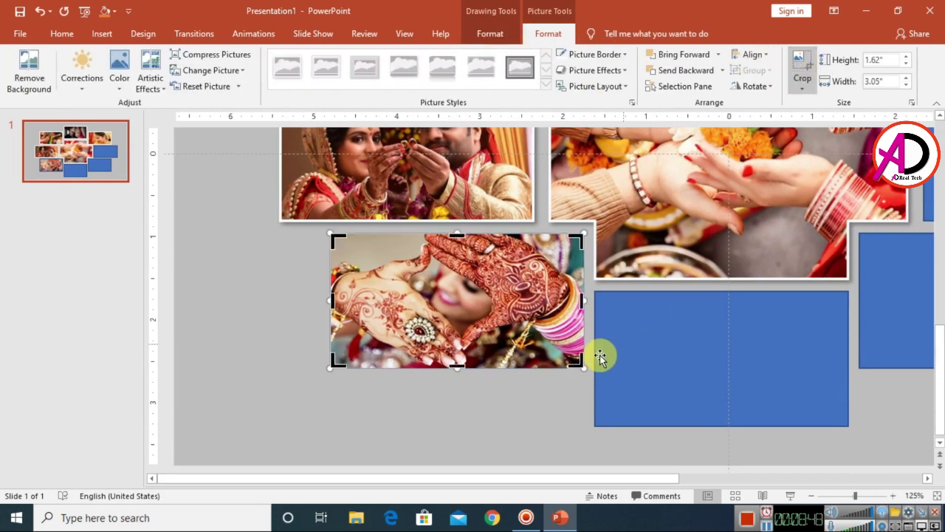
drag(585, 372, 617, 384)
drag(559, 309, 559, 320)
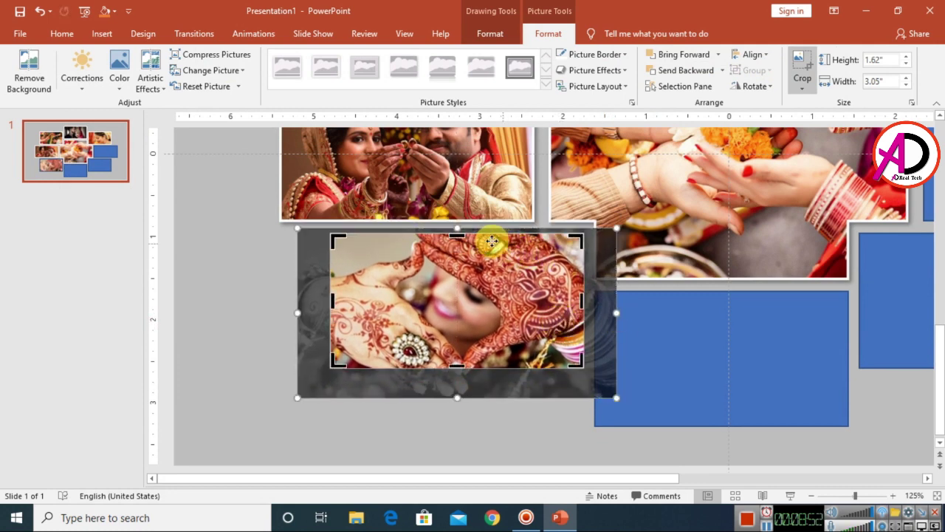
drag(462, 229, 492, 314)
click(524, 449)
scroll(527, 448, down, 5)
click(400, 371)
Step: Set the henna-hands photo's outline weight to 2¼ pt
click(489, 34)
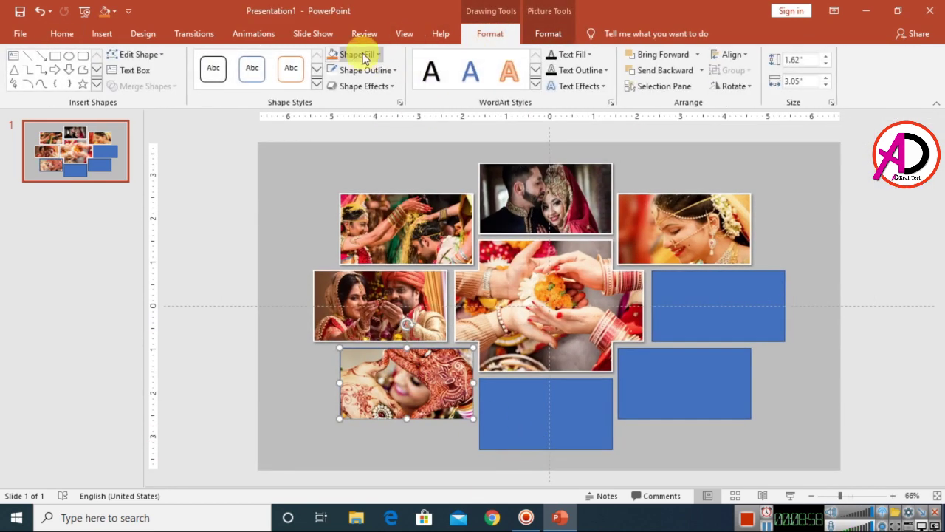
click(366, 72)
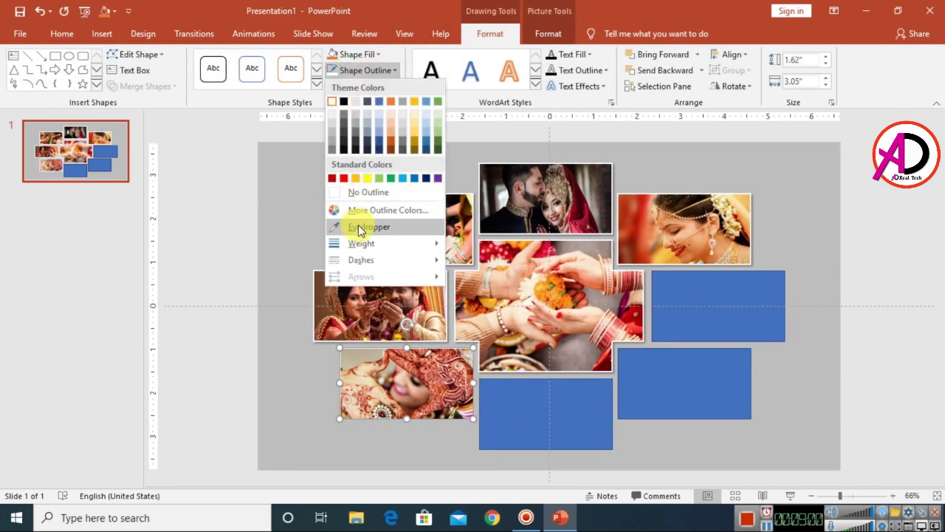
mouse_move(362, 243)
click(499, 319)
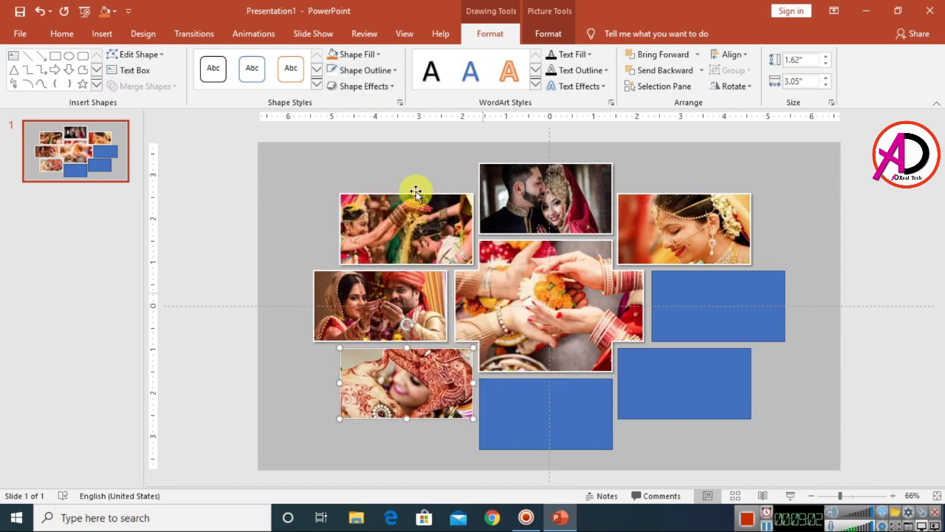
Step: Apply the first outer shadow preset to the henna-hands photo and clear the selection
click(362, 86)
mouse_move(366, 148)
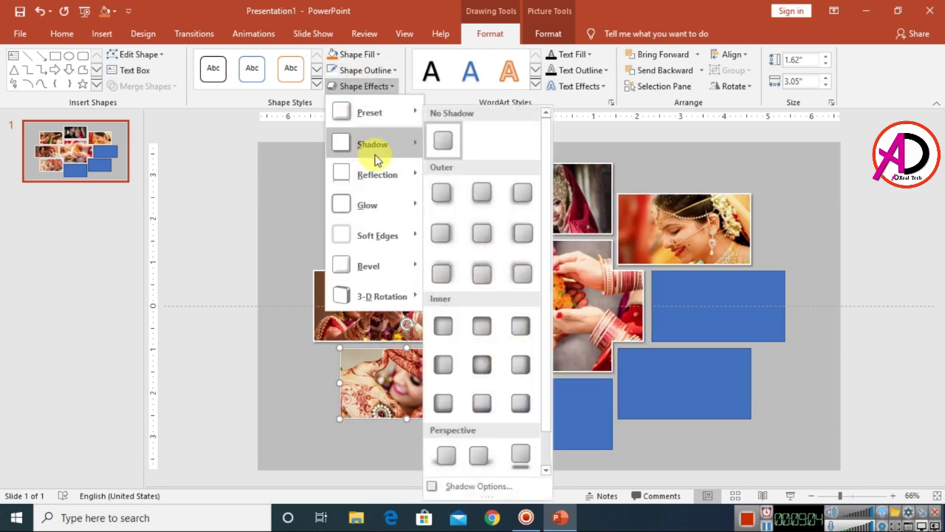
click(452, 201)
scroll(607, 375, down, 3)
scroll(638, 378, up, 3)
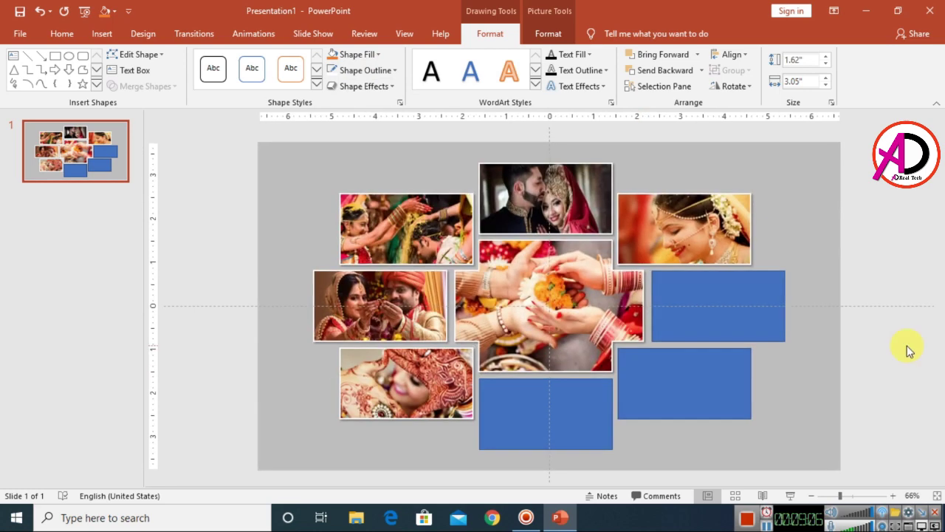
click(907, 348)
scroll(699, 325, down, 3)
scroll(575, 355, up, 2)
Step: Fill the bottom-centre rectangle with the laughing bride and turbaned groom photo
click(551, 389)
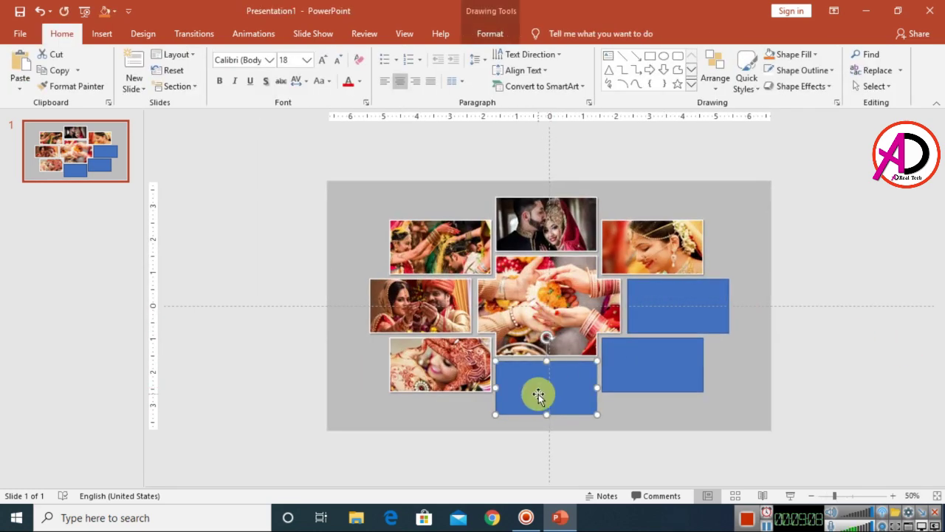
click(484, 34)
click(355, 54)
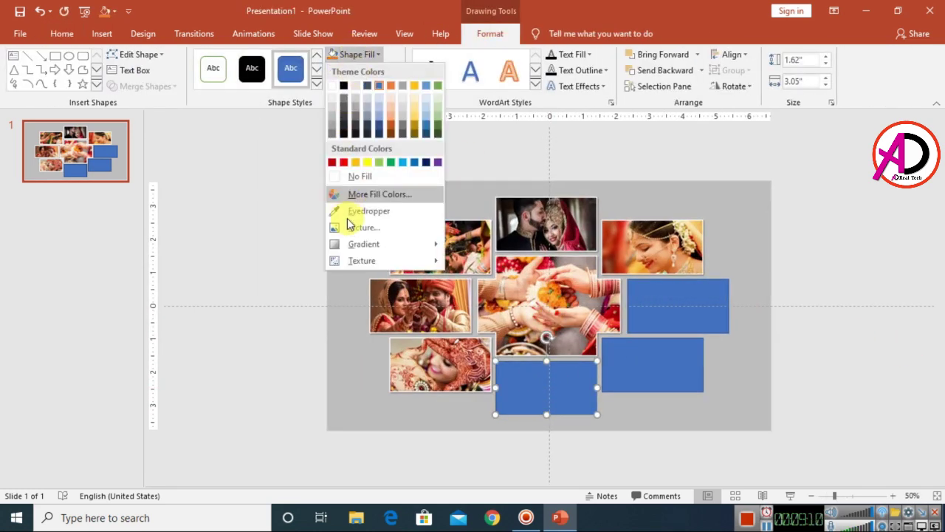
click(359, 227)
click(359, 189)
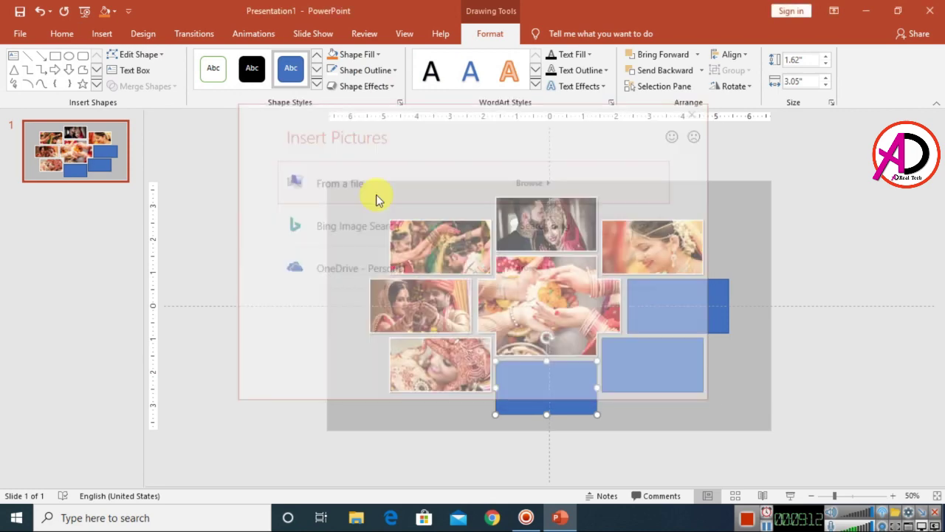
scroll(399, 313, down, 5)
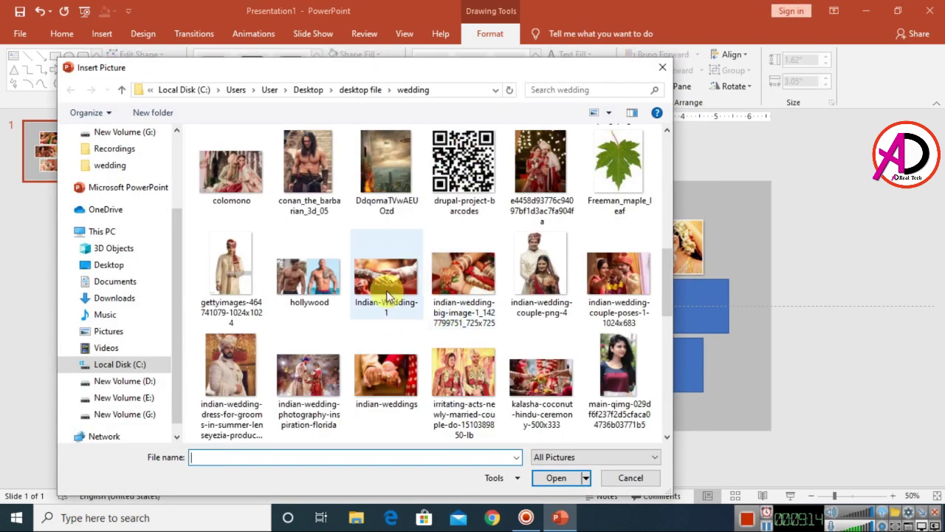
scroll(517, 333, down, 3)
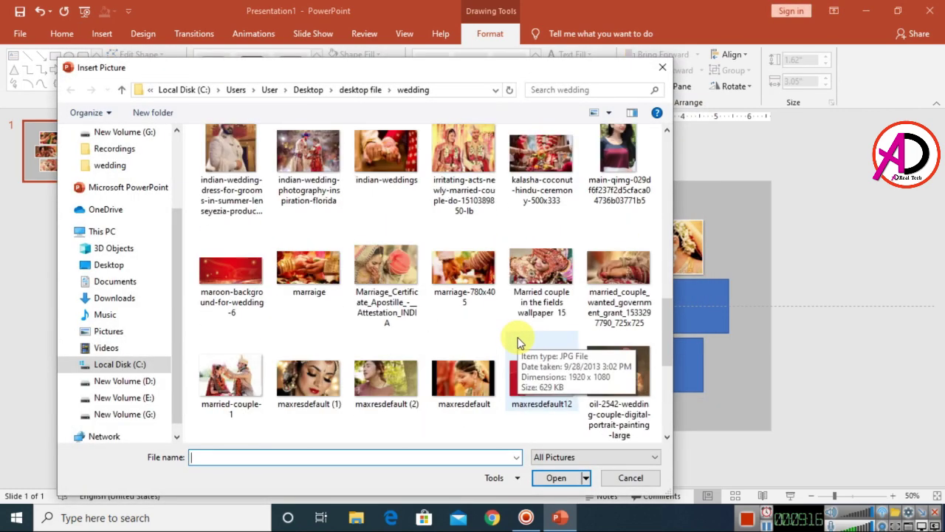
click(385, 306)
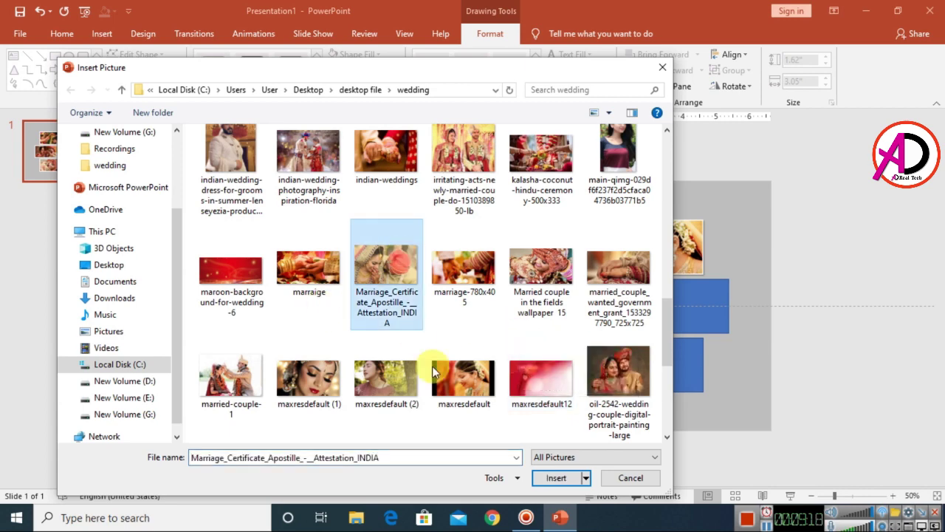
click(556, 478)
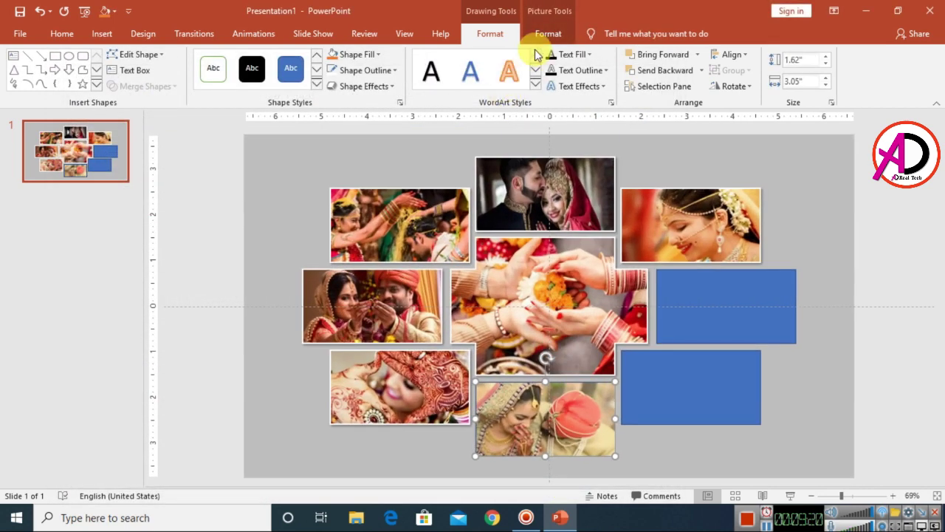
Step: Crop the bride-and-groom photo, resizing and shifting it to reframe the couple
click(532, 38)
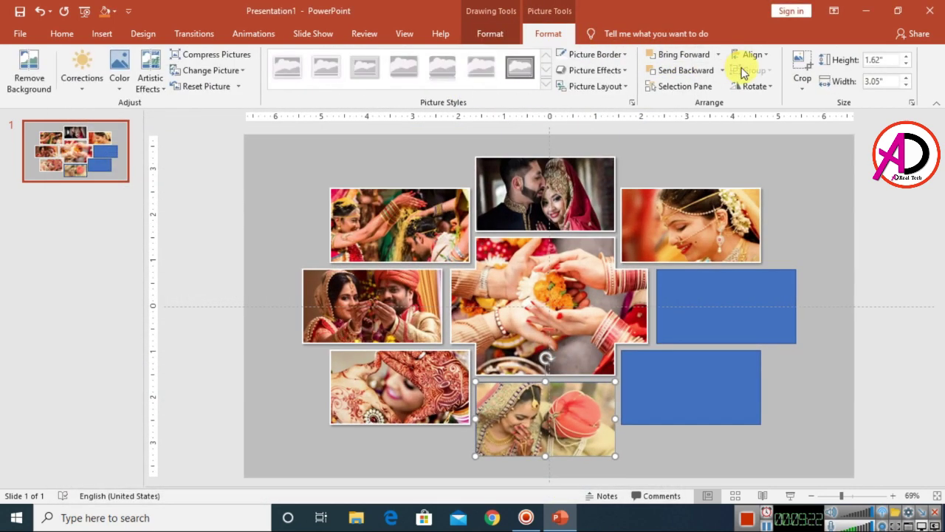
click(797, 62)
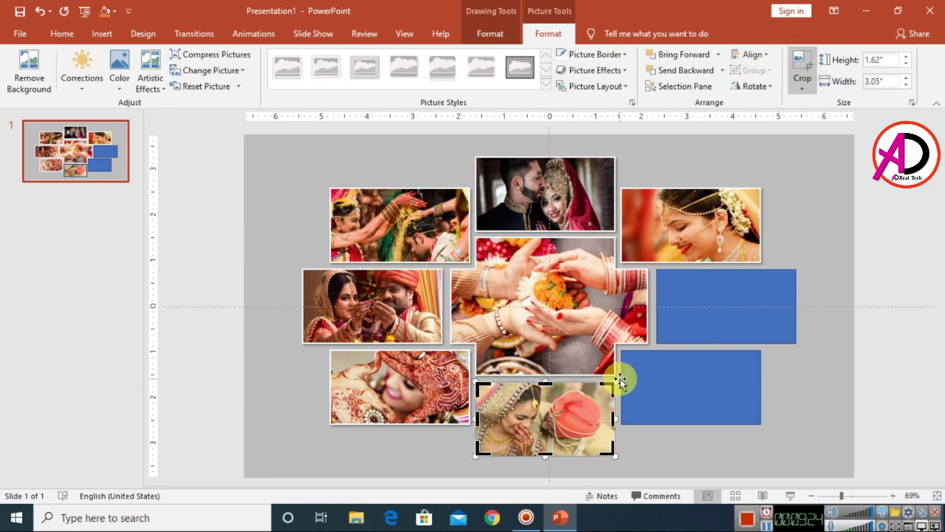
drag(617, 380, 655, 352)
scroll(648, 372, down, 1)
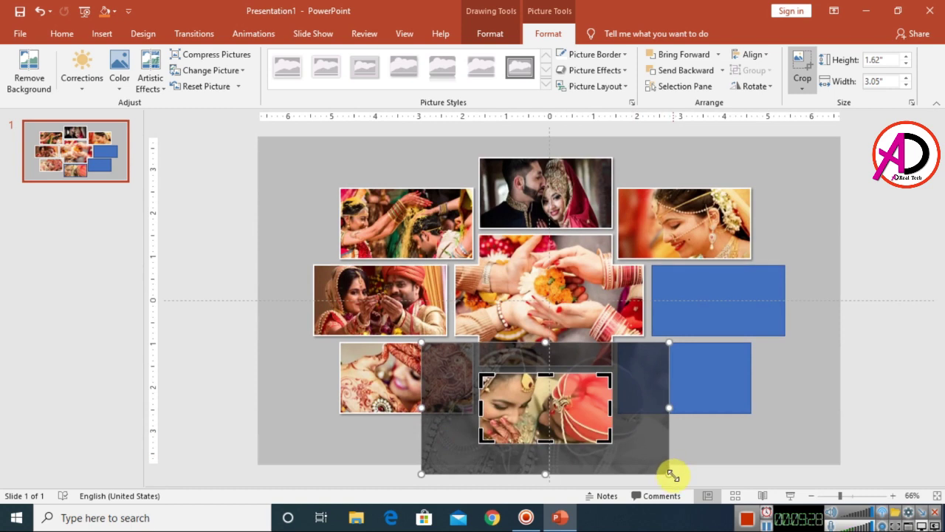
drag(672, 475, 632, 457)
drag(575, 427, 596, 437)
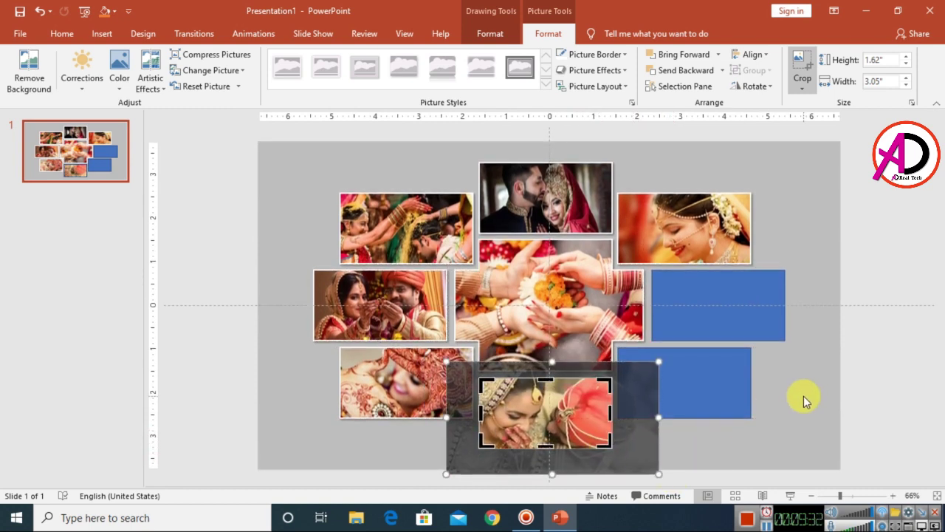
click(804, 396)
scroll(752, 403, down, 2)
scroll(715, 398, up, 3)
Step: Give the lower-centre photo a thicker border weight
click(565, 426)
click(490, 34)
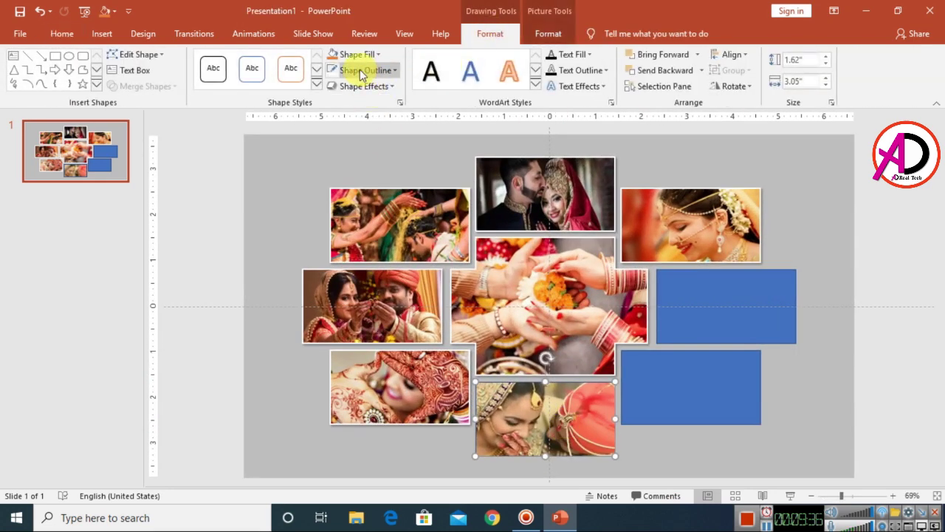
click(364, 71)
mouse_move(392, 244)
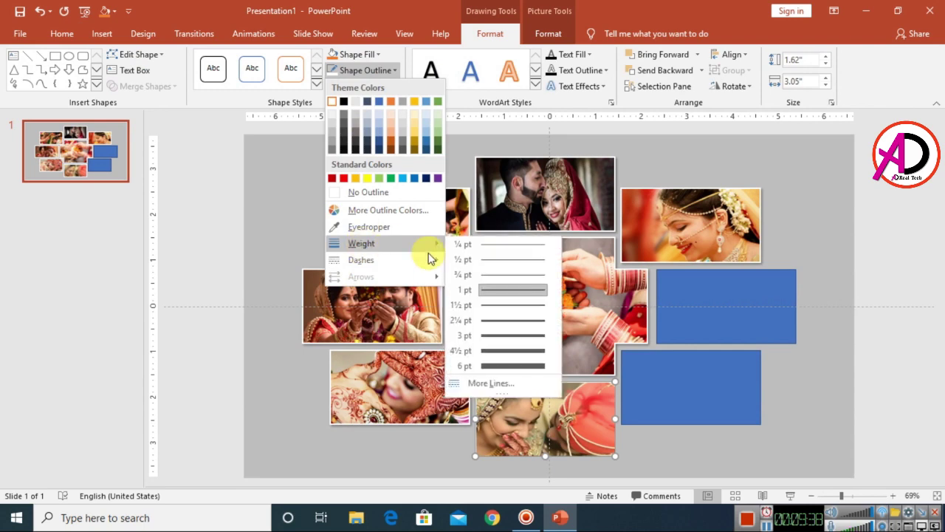
click(489, 321)
Step: Apply an outer shadow to the lower-centre photo, then select the lower-right rectangle
click(364, 85)
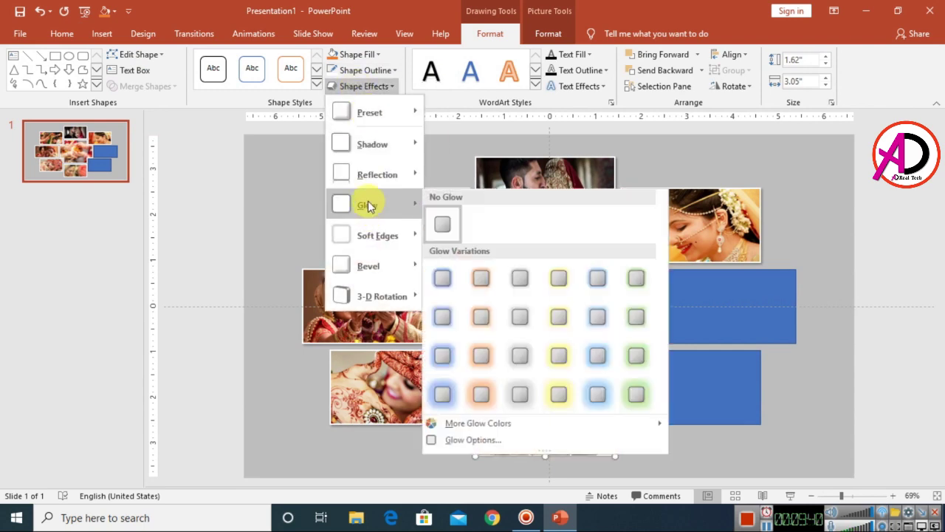
mouse_move(372, 144)
click(444, 195)
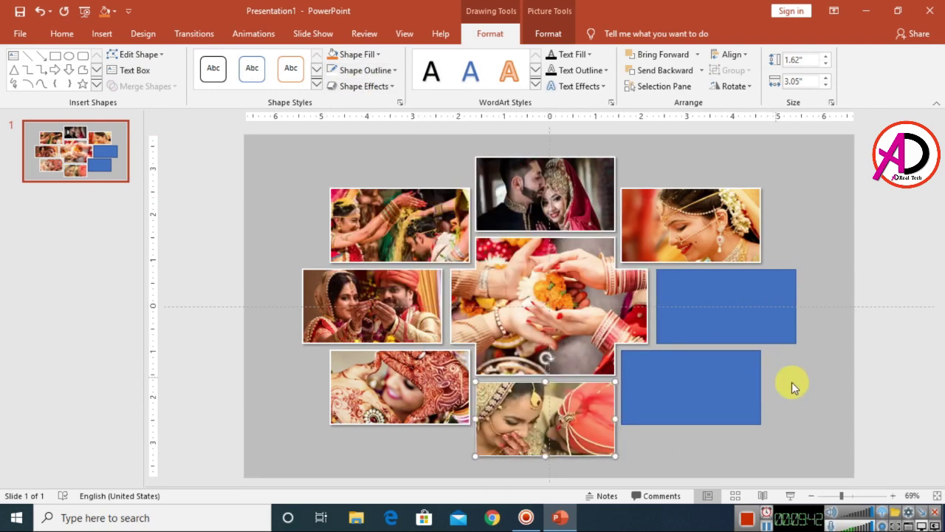
click(824, 402)
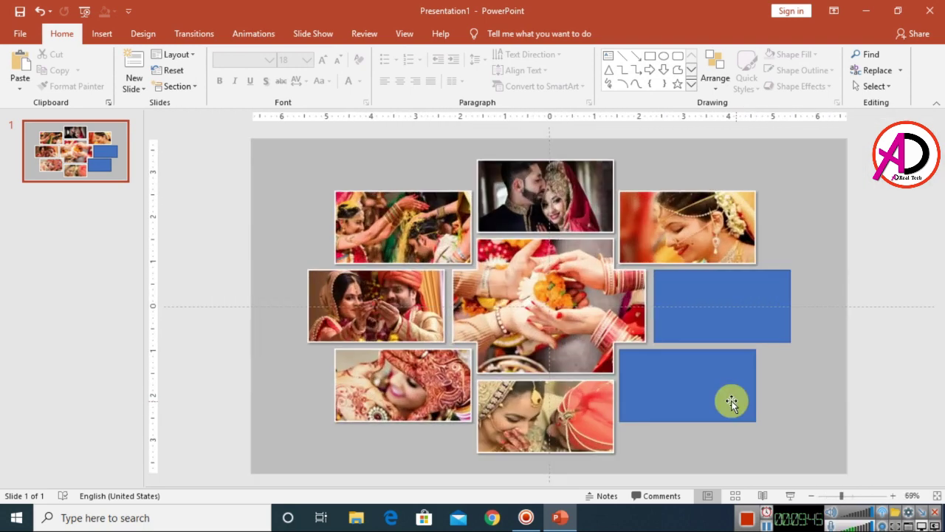
click(701, 399)
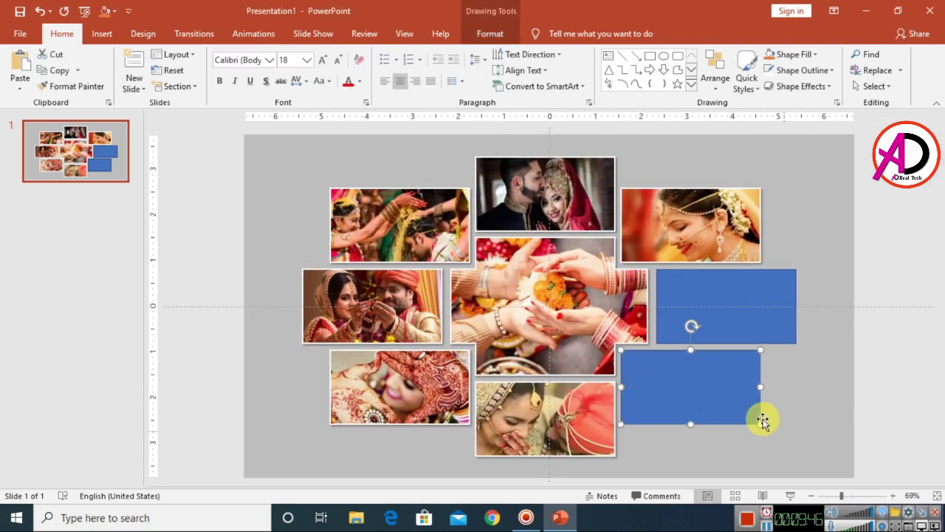
Step: Fill the lower-right rectangle with the marriage-780x405 photo
click(491, 34)
click(376, 54)
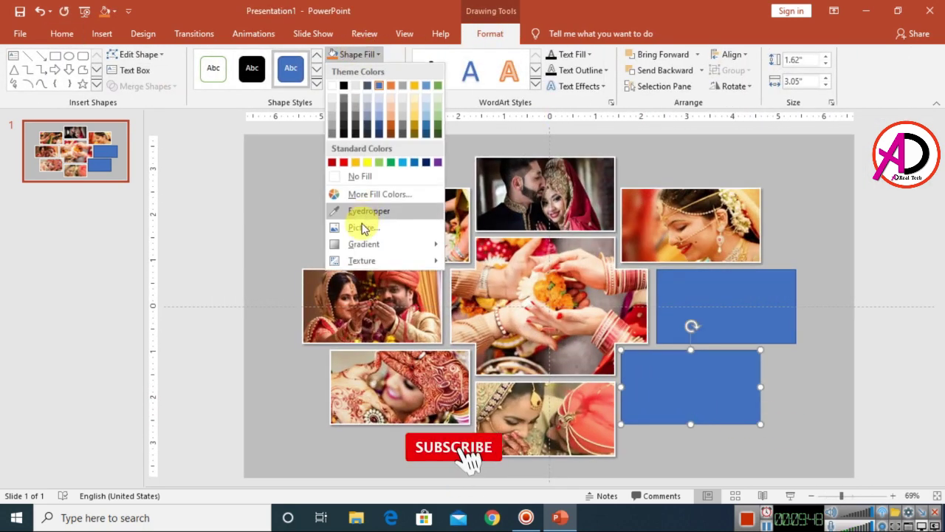
click(363, 212)
click(424, 179)
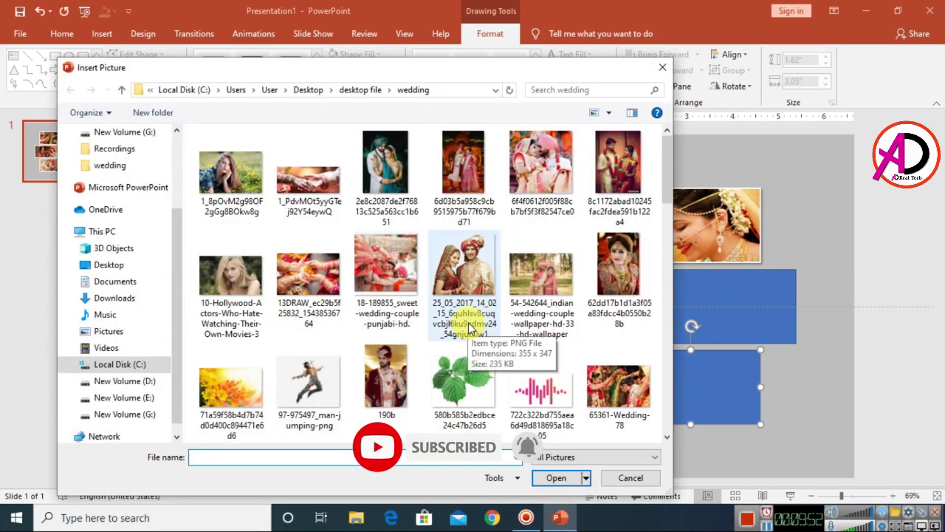
scroll(467, 325, down, 5)
scroll(571, 373, down, 2)
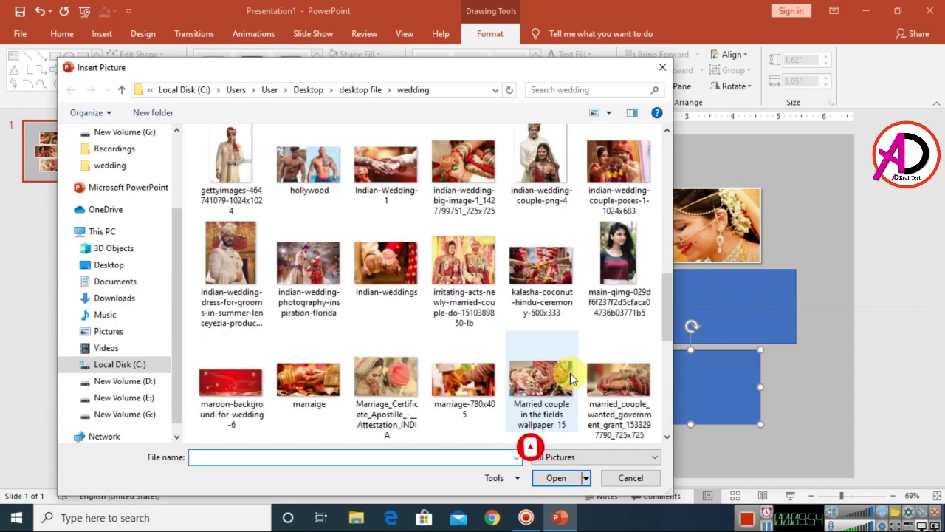
scroll(550, 375, down, 1)
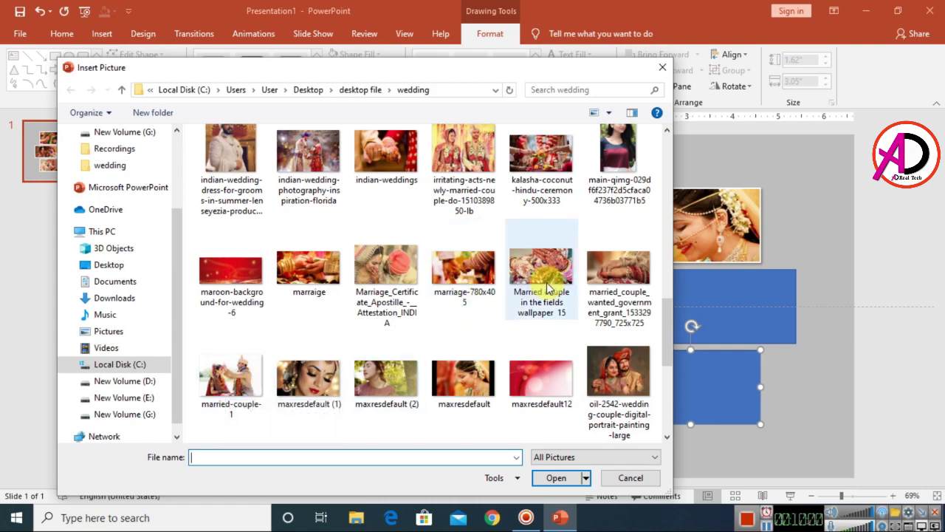
click(473, 269)
click(555, 478)
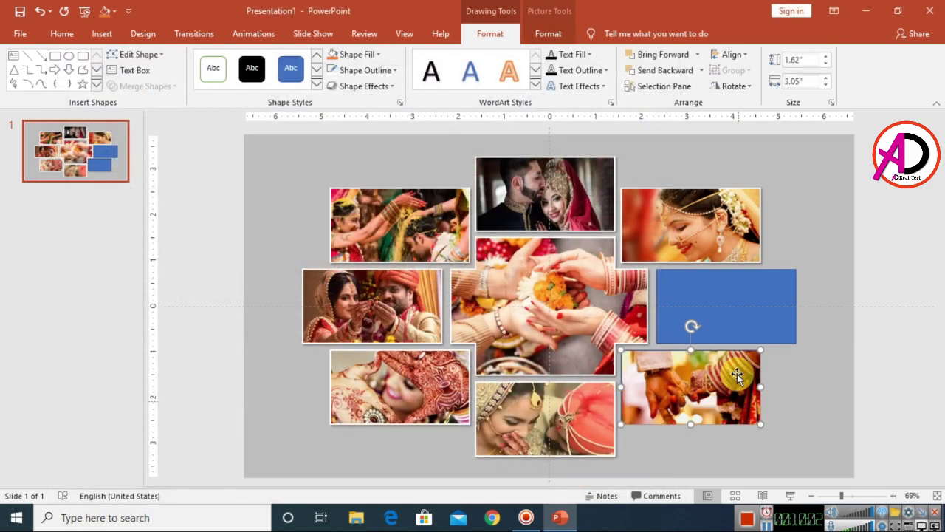
ctrl+scroll(749, 415, up, 3)
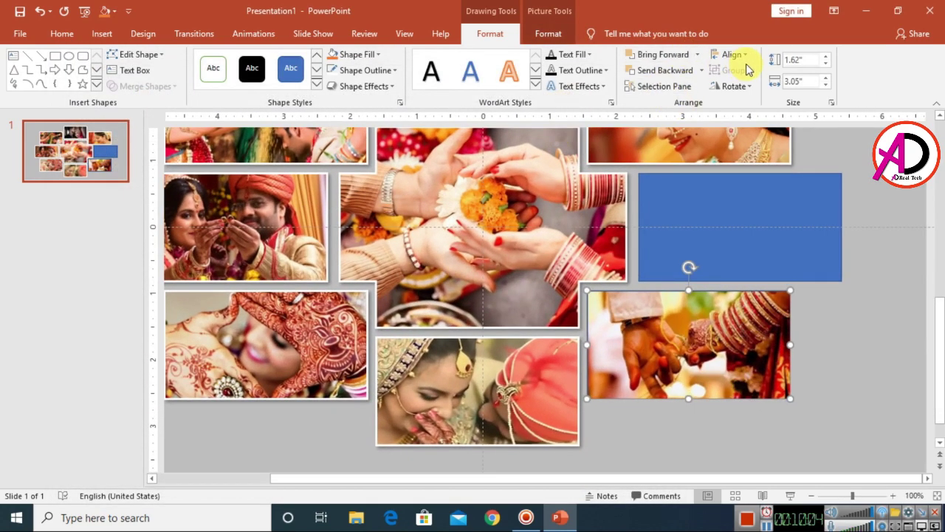
Step: Crop the joined-hands photo, nudging and shifting it left to reframe it
click(559, 30)
click(802, 62)
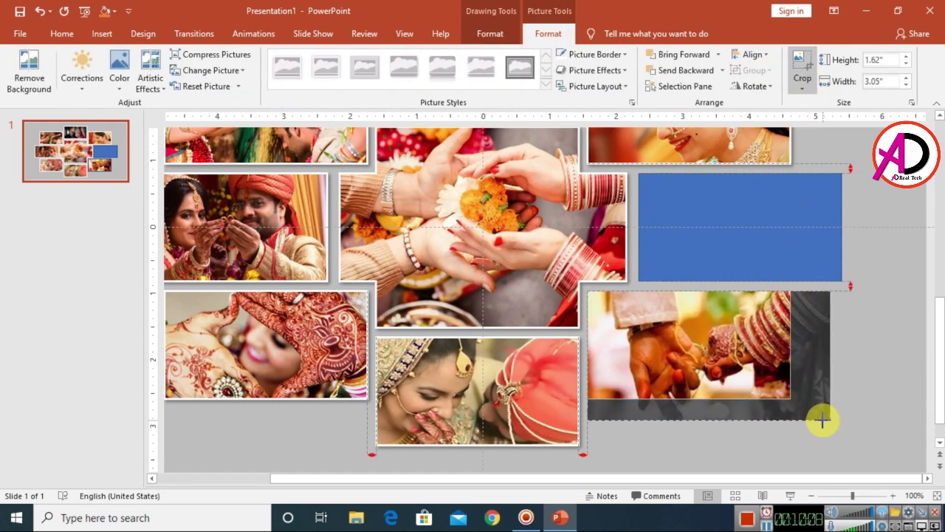
mouse_move(742, 371)
mouse_down()
mouse_move(707, 359)
mouse_move(739, 363)
mouse_up()
key(Up)
key(Up)
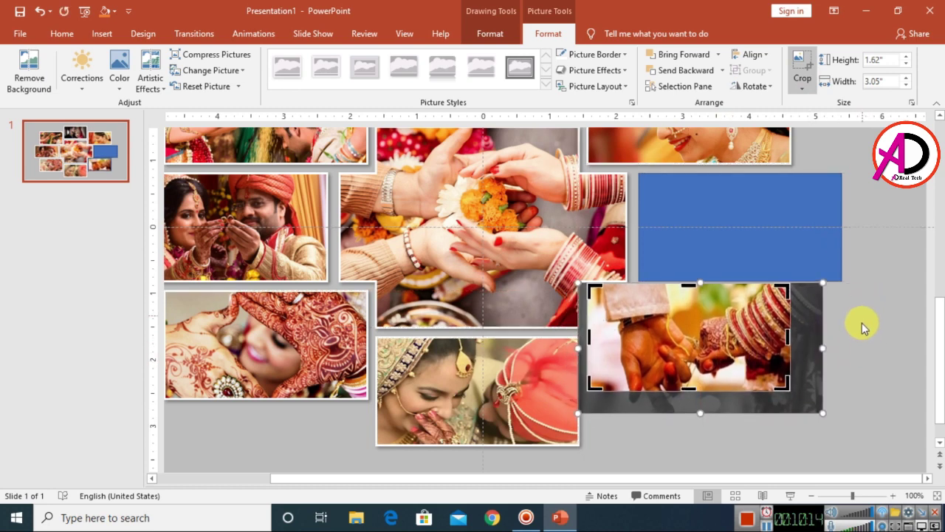
key(Down)
key(Down)
key(Right)
key(Right)
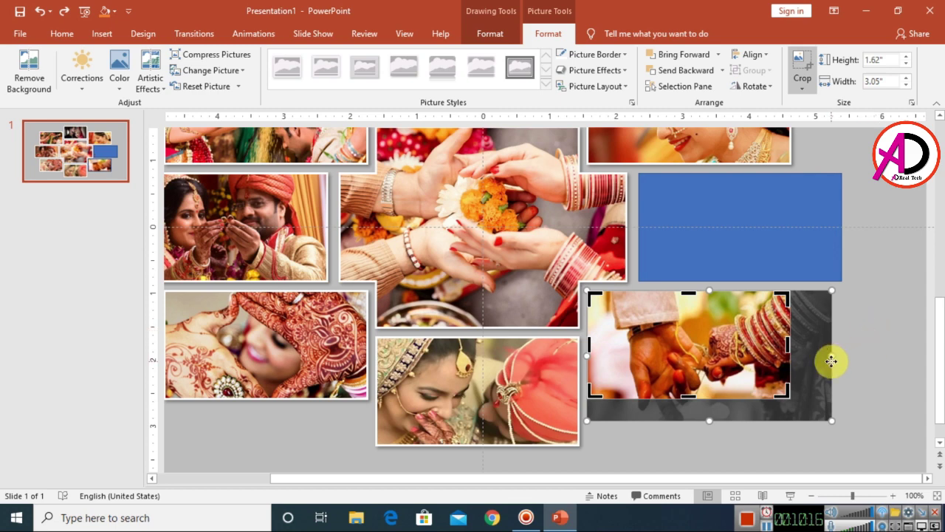
drag(826, 359, 814, 344)
click(903, 344)
scroll(724, 361, up, 2)
Step: Give the joined-hands photo a 2¼ pt border and an outer shadow
click(718, 369)
click(489, 34)
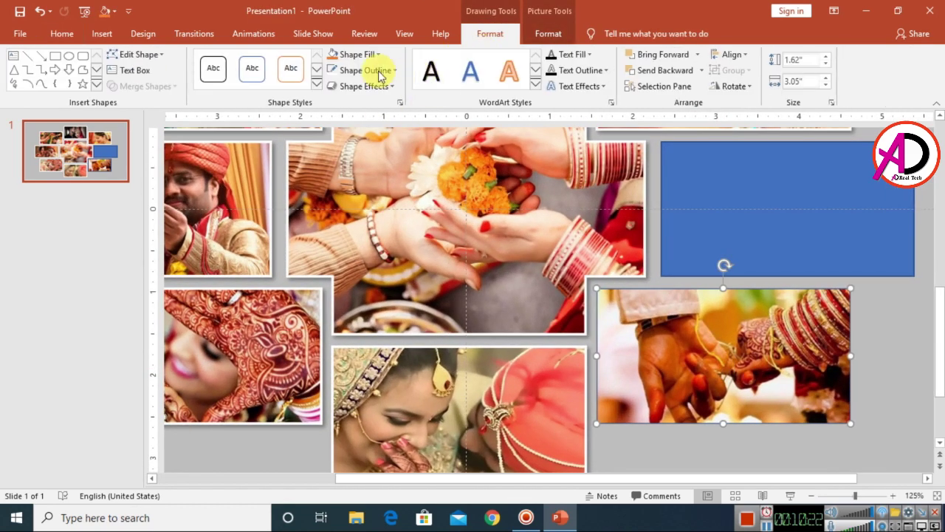
click(362, 72)
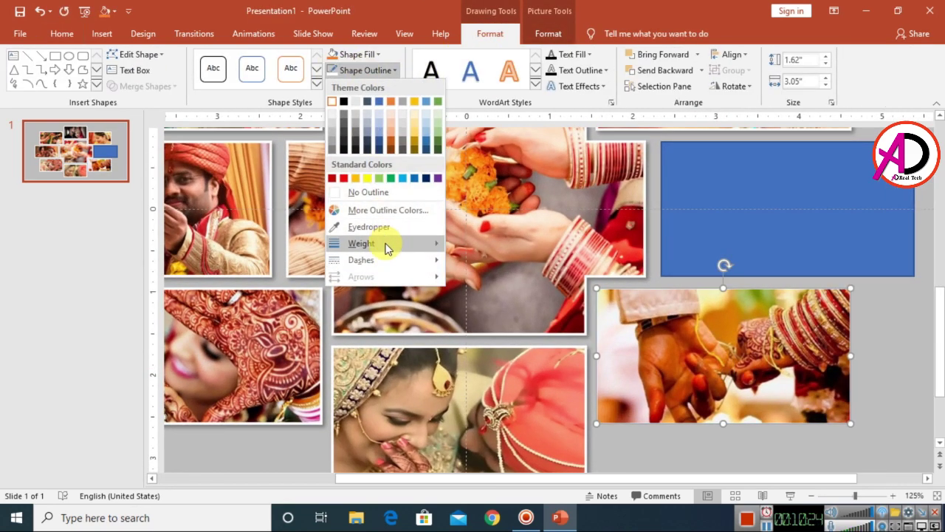
mouse_move(385, 243)
click(487, 321)
click(365, 86)
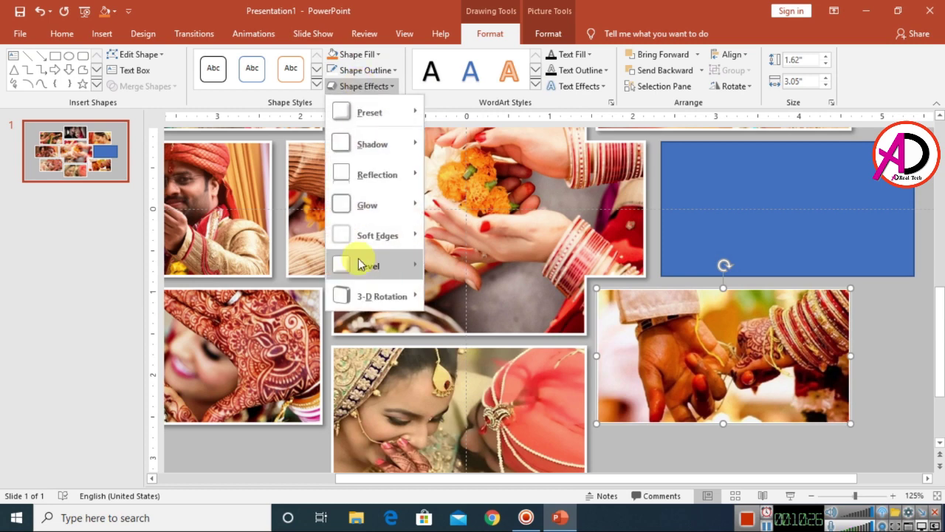
mouse_move(369, 144)
click(465, 223)
ctrl+scroll(781, 436, down, 5)
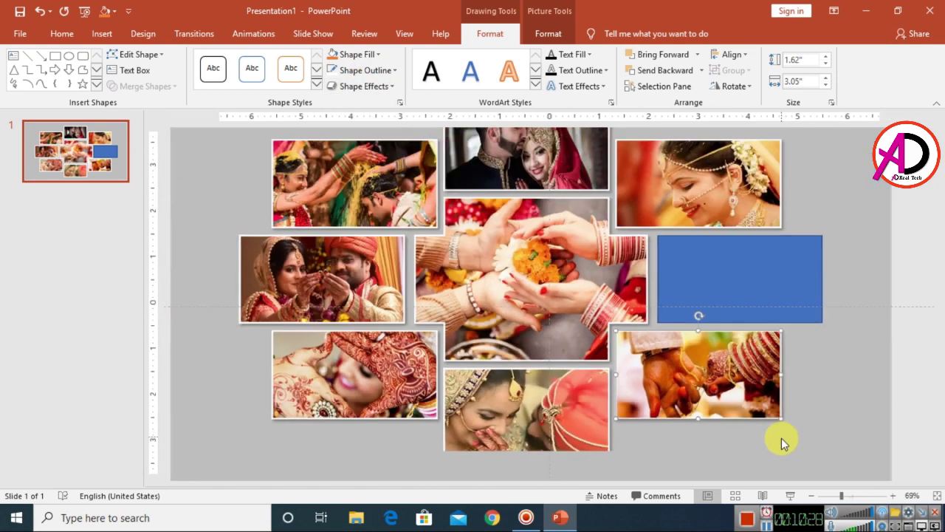
Step: Fill the right-middle rectangle with the bride and groom among lights photo from the wedding folder
click(746, 319)
click(355, 55)
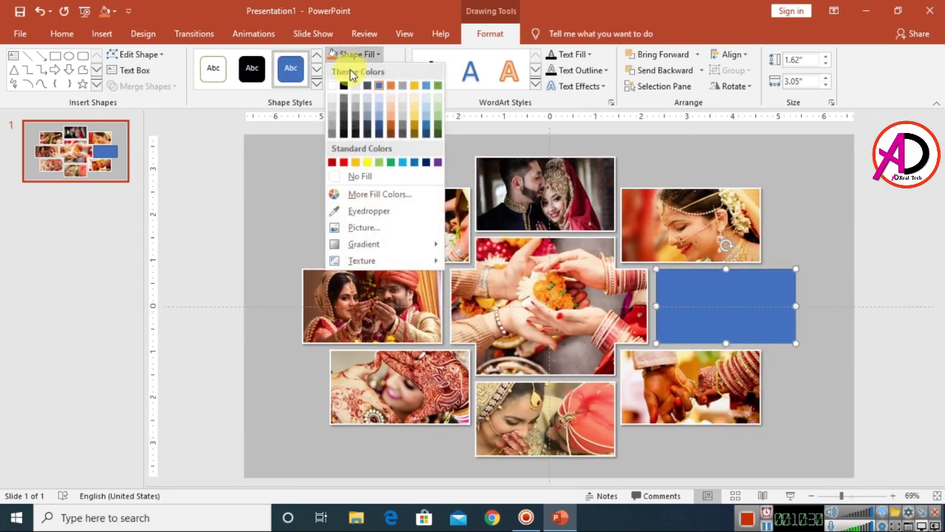
click(369, 226)
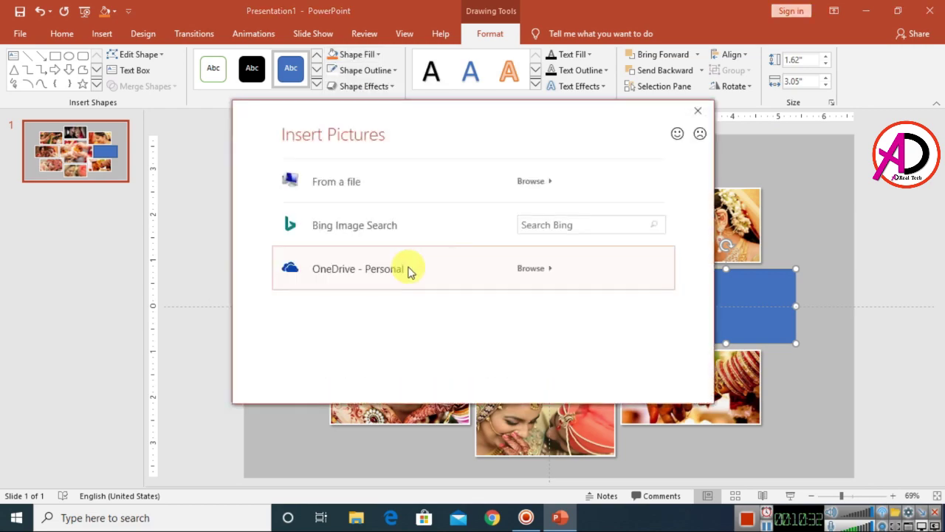
click(373, 185)
scroll(609, 336, down, 3)
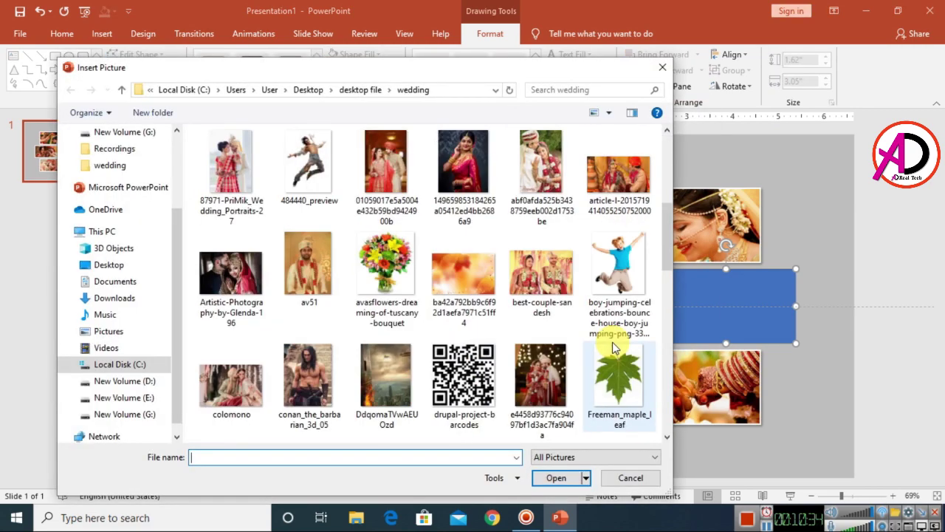
scroll(616, 340, up, 2)
scroll(618, 354, down, 2)
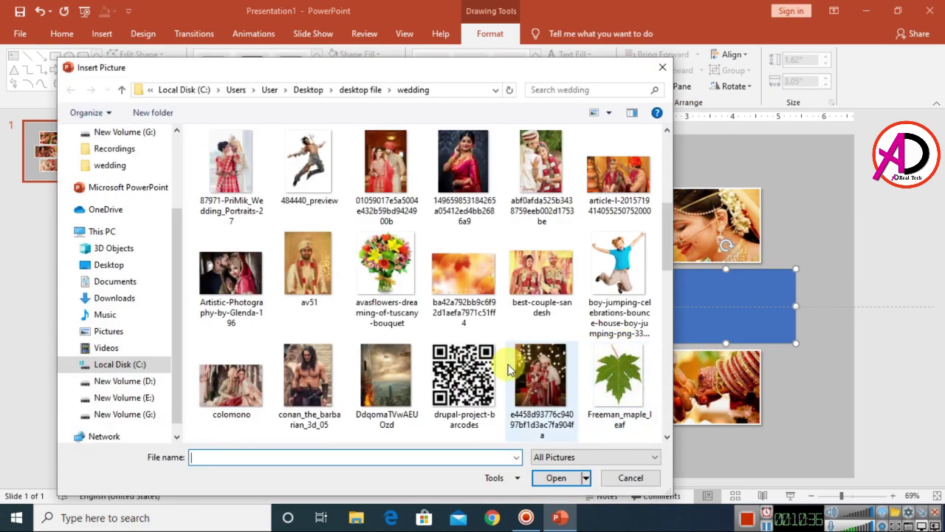
drag(517, 73, 494, 36)
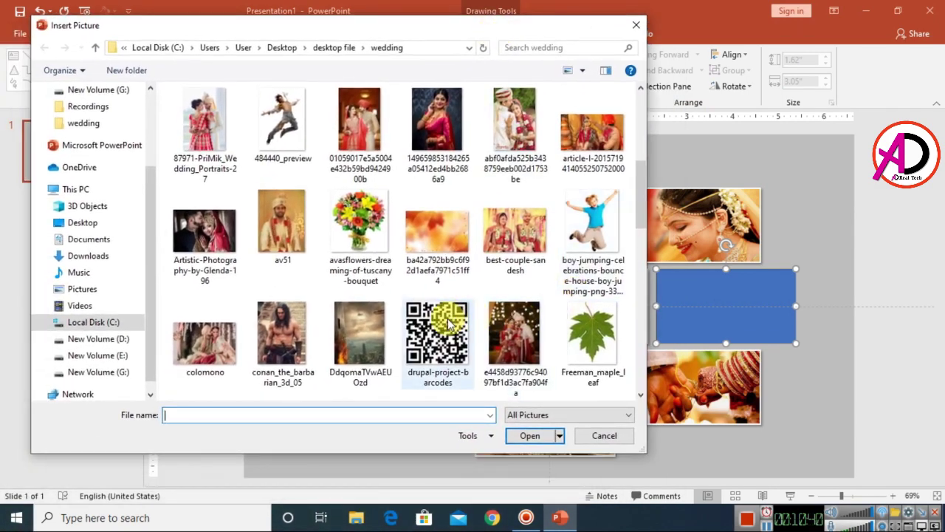
click(529, 339)
click(538, 435)
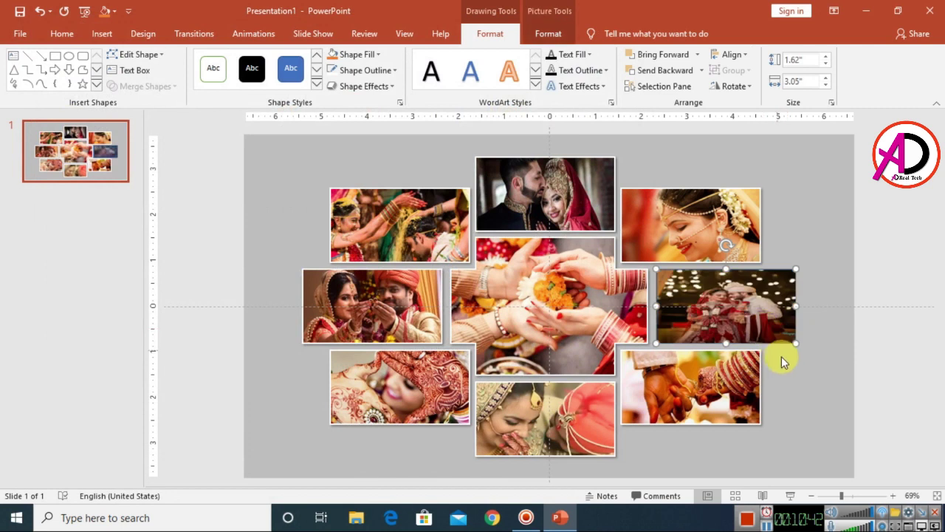
Step: Crop the couple photo, enlarging it upward and moving it down in the frame
click(553, 34)
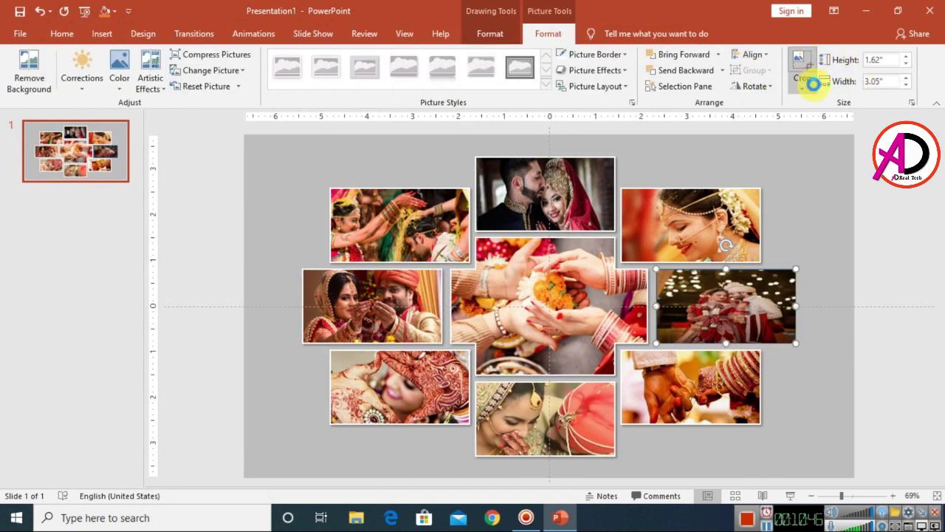
ctrl+scroll(779, 316, up, 5)
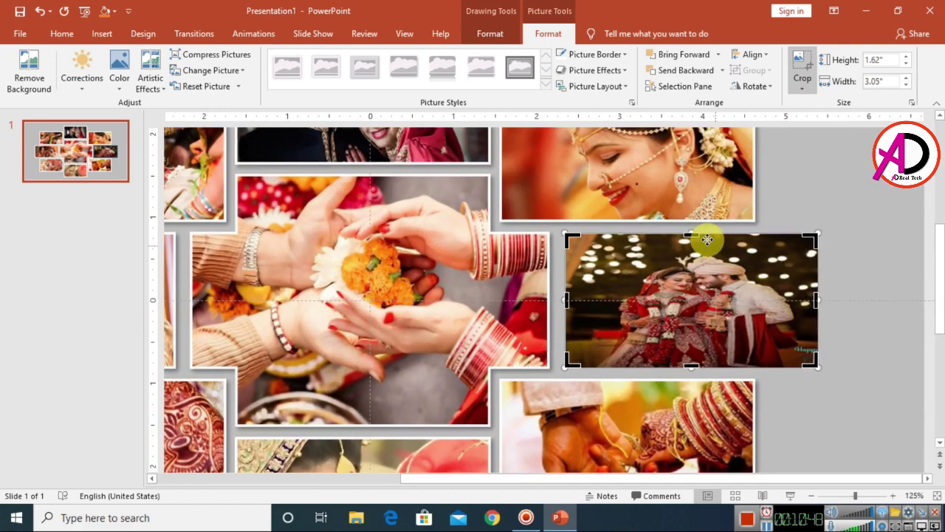
drag(689, 228, 686, 120)
drag(730, 313, 733, 391)
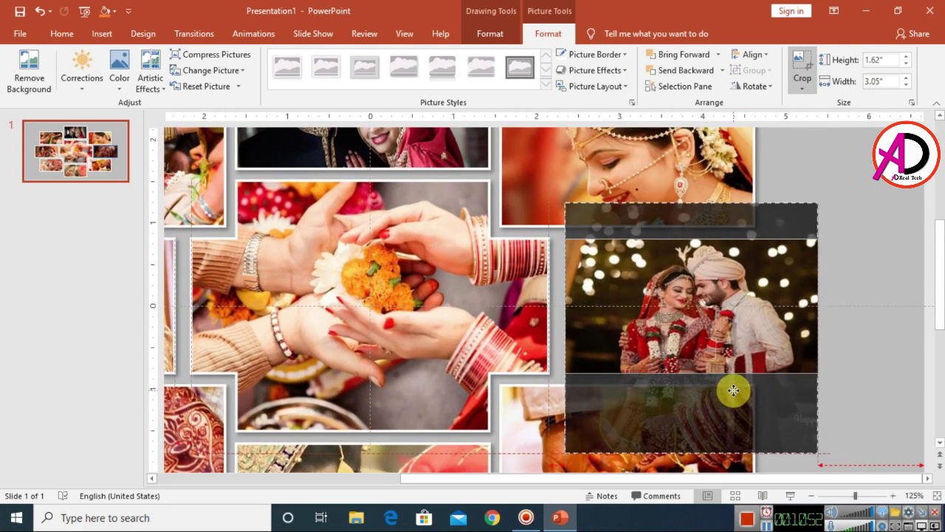
click(844, 333)
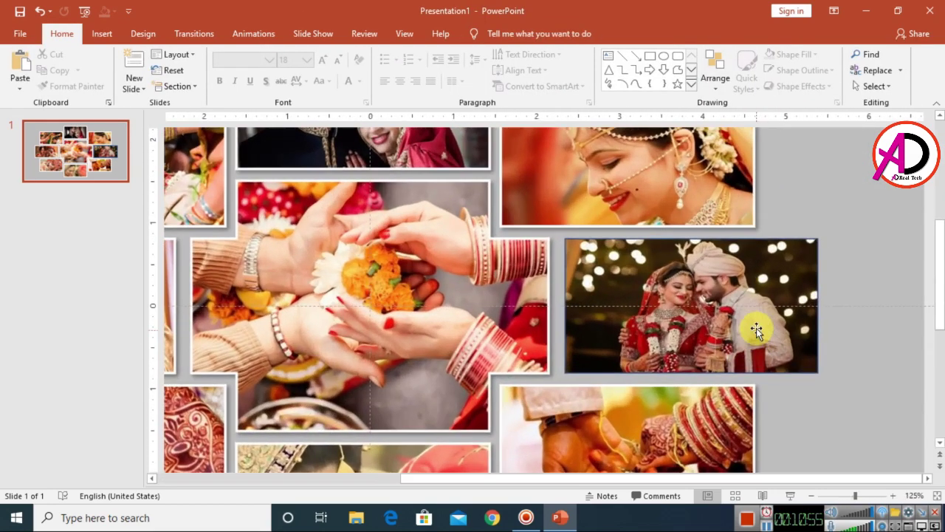
Step: Recrop the couple photo, enlarging it downward and upper-right, then shifting it right
click(756, 331)
click(565, 33)
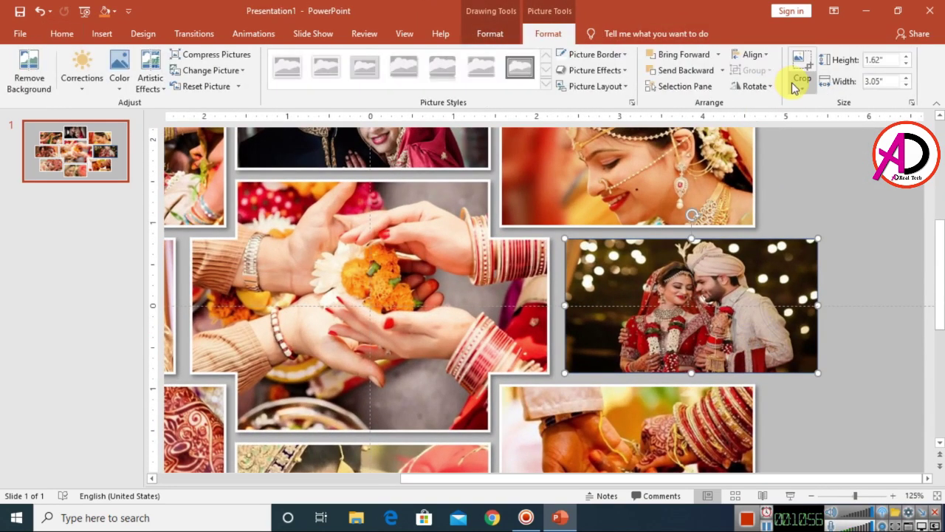
click(802, 63)
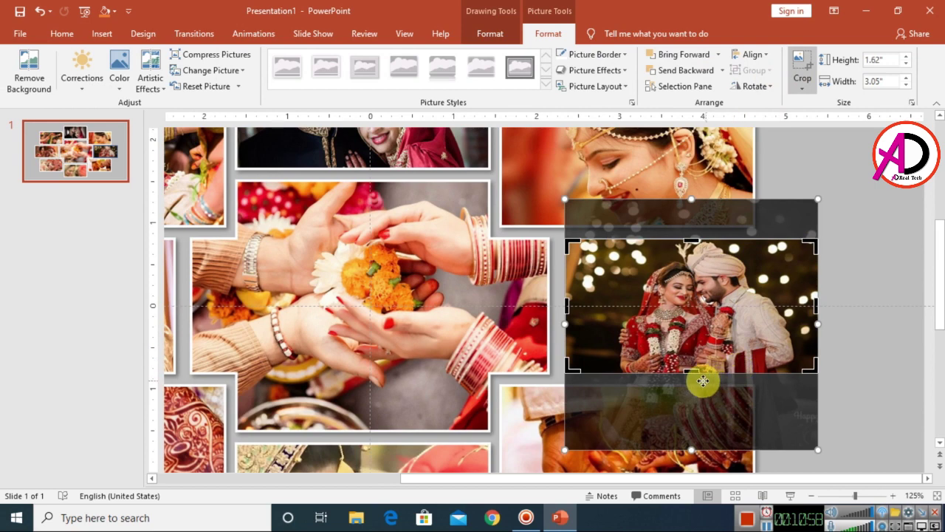
drag(691, 452, 692, 467)
drag(820, 187, 839, 167)
drag(763, 330, 775, 327)
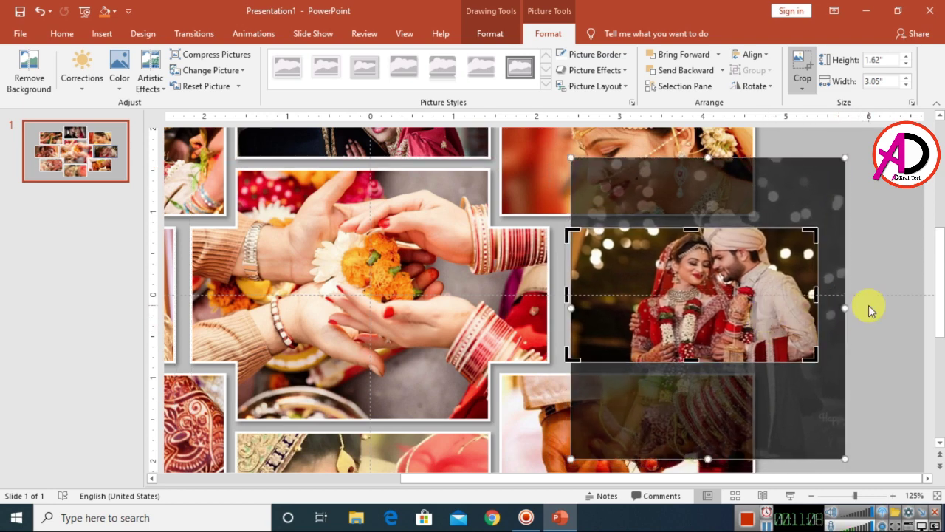
click(870, 311)
Step: Undo the last change to the couple photo and reselect it
scroll(794, 319, down, 3)
click(794, 330)
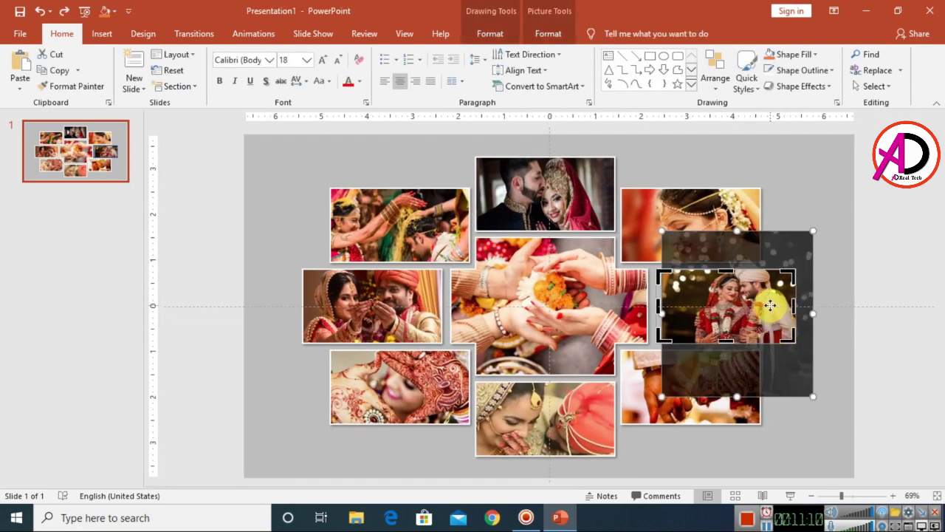
click(840, 295)
scroll(801, 320, up, 5)
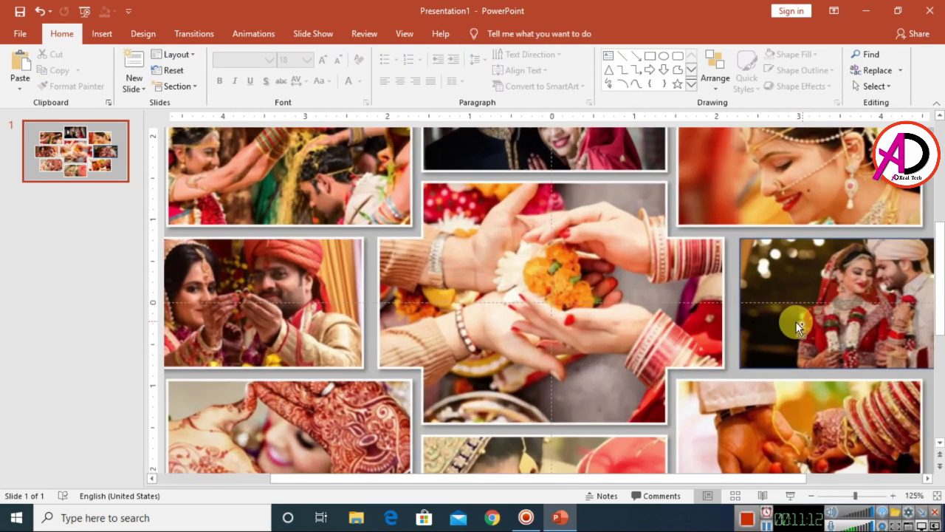
click(801, 325)
key(ctrl+z)
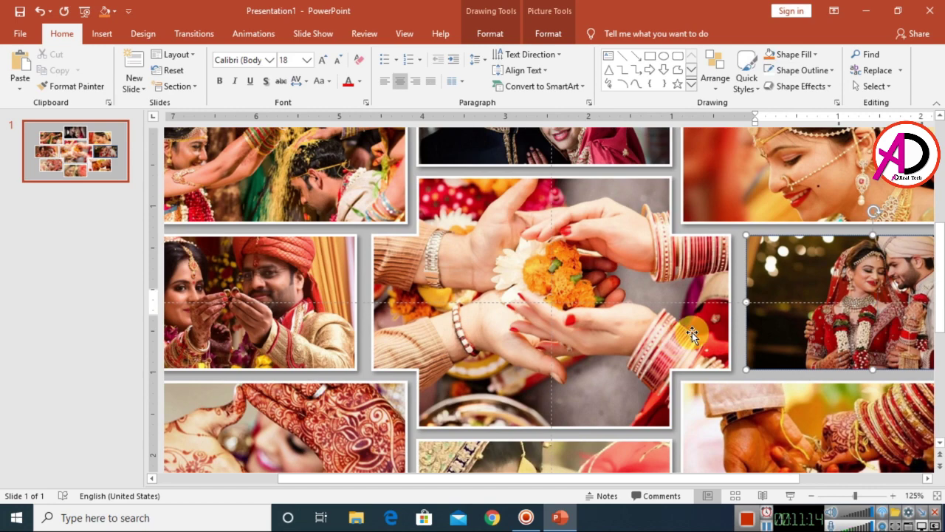
scroll(692, 332, down, 5)
click(862, 313)
click(781, 309)
Step: Apply a drop shadow preset to the right-middle couple photo
click(490, 34)
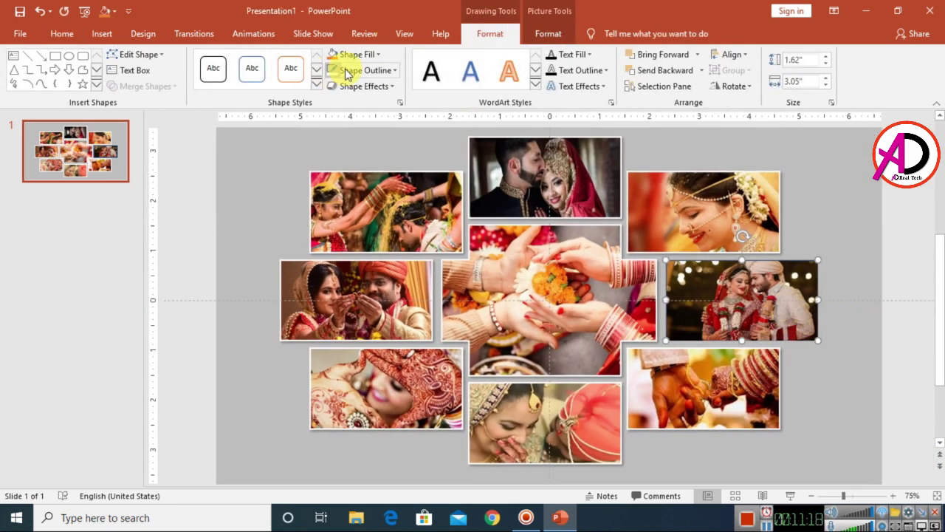
click(356, 87)
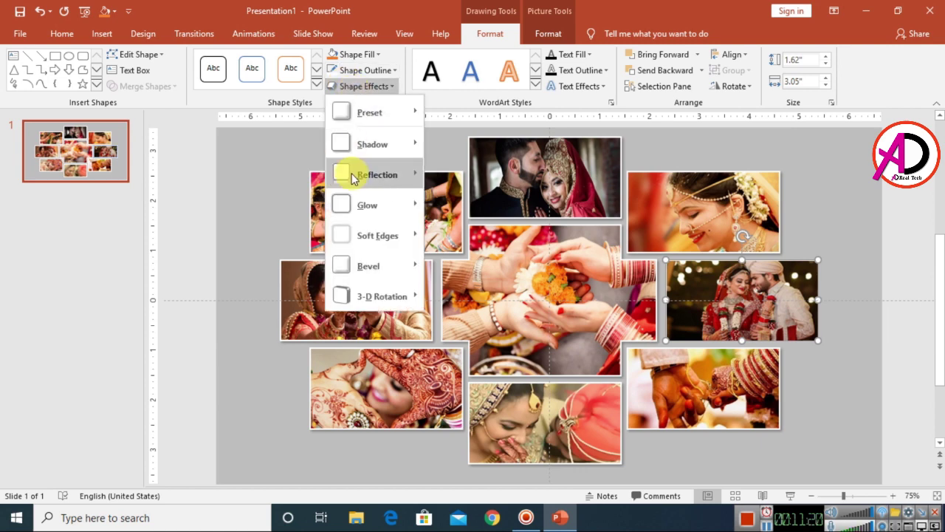
mouse_move(358, 149)
click(443, 254)
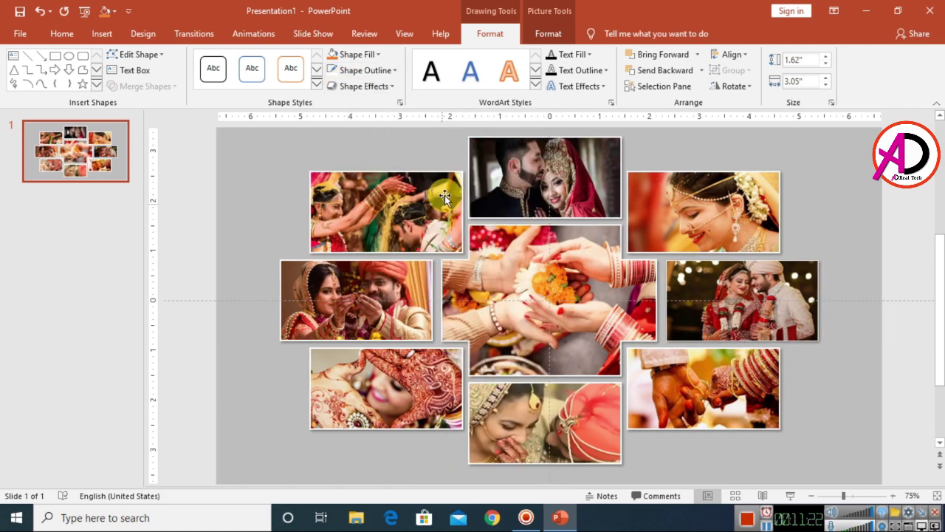
Step: Set the couple photo's outline to 2¼ pt and nudge it slightly left into alignment
click(362, 70)
mouse_move(399, 243)
click(492, 323)
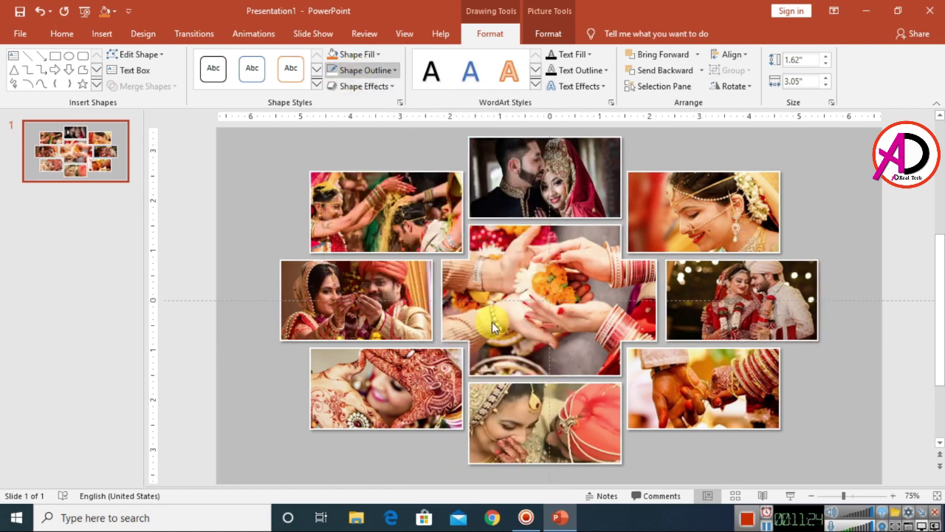
click(877, 343)
click(773, 314)
drag(772, 304, 770, 303)
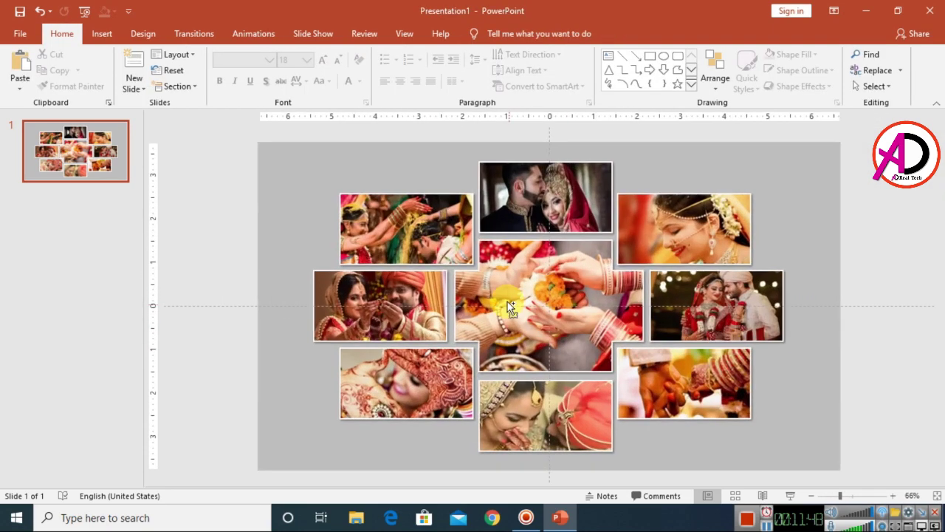
scroll(535, 305, down, 2)
scroll(543, 319, up, 2)
scroll(479, 289, down, 4)
scroll(480, 289, up, 3)
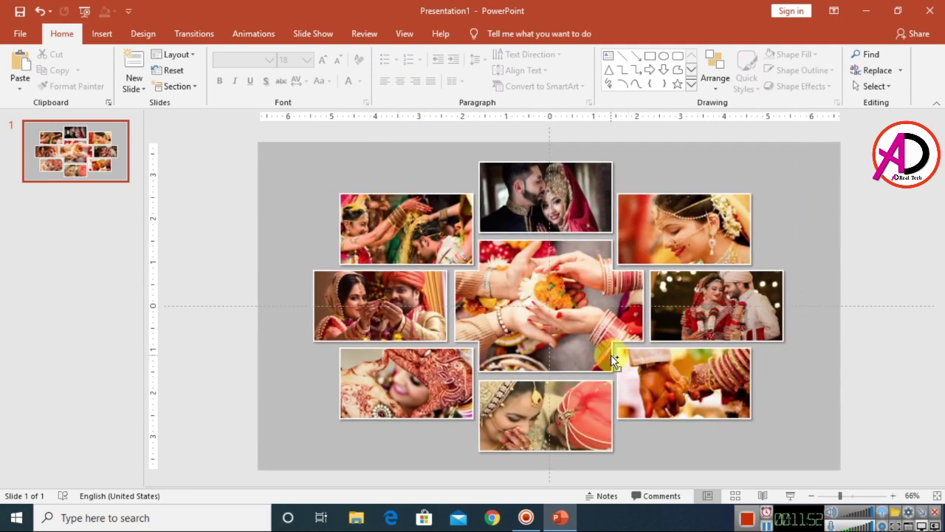
scroll(610, 355, down, 4)
scroll(618, 365, up, 2)
scroll(738, 332, up, 3)
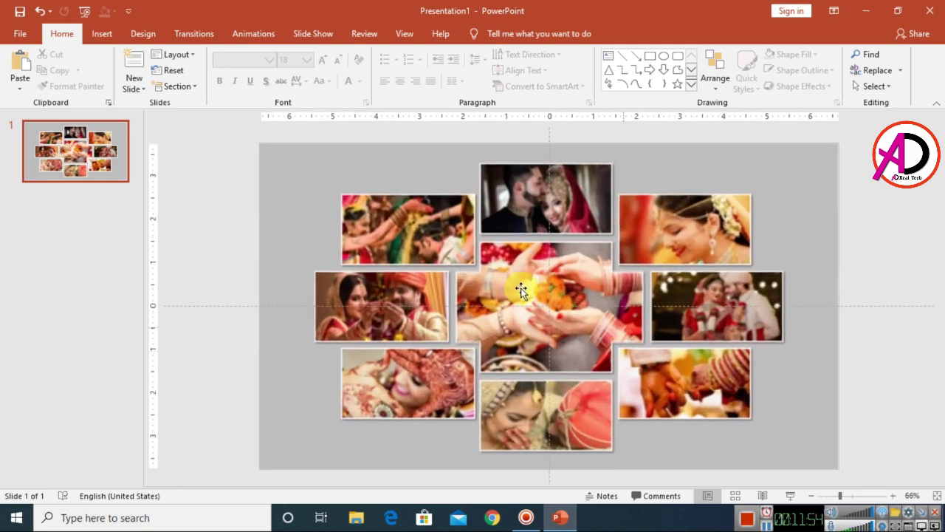
scroll(721, 325, down, 2)
scroll(720, 329, up, 1)
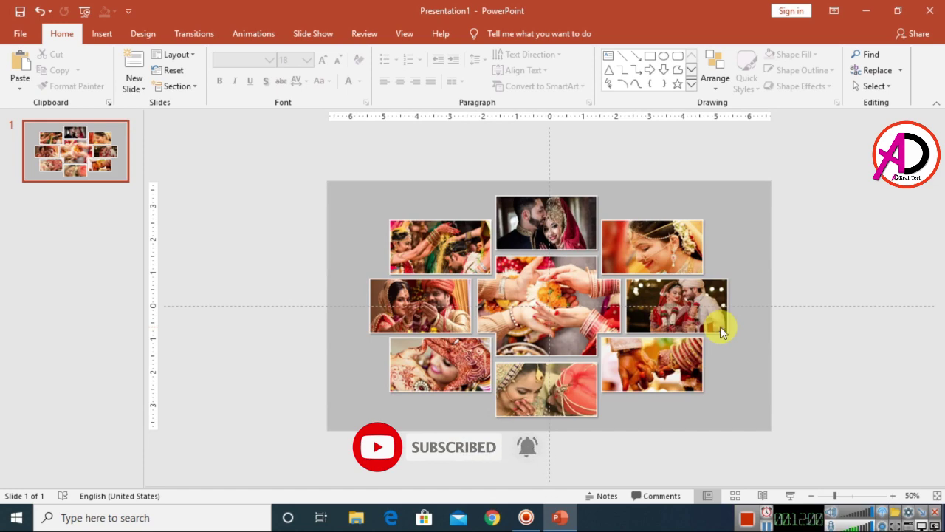
ctrl+scroll(713, 321, up, 3)
ctrl+scroll(709, 321, down, 3)
ctrl+scroll(612, 327, up, 2)
ctrl+scroll(776, 363, down, 2)
ctrl+scroll(774, 374, up, 1)
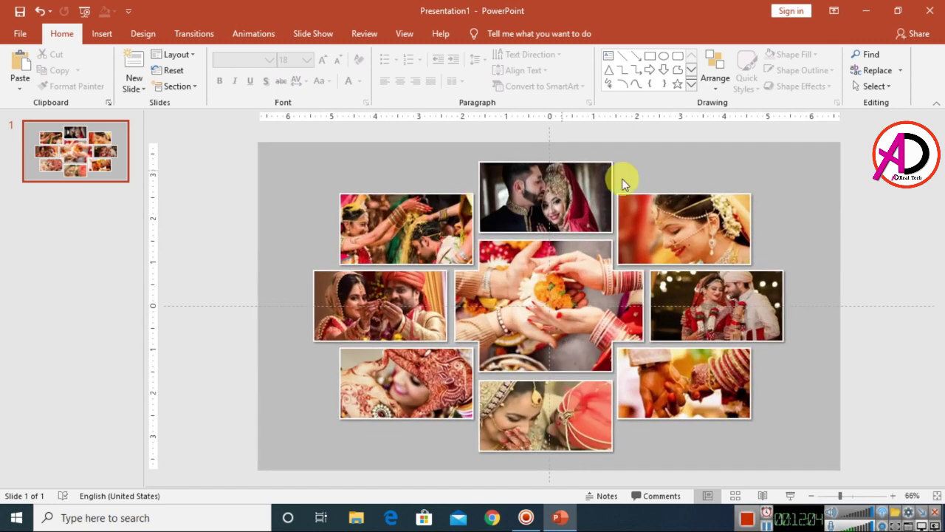
ctrl+scroll(747, 333, down, 3)
ctrl+scroll(751, 334, up, 2)
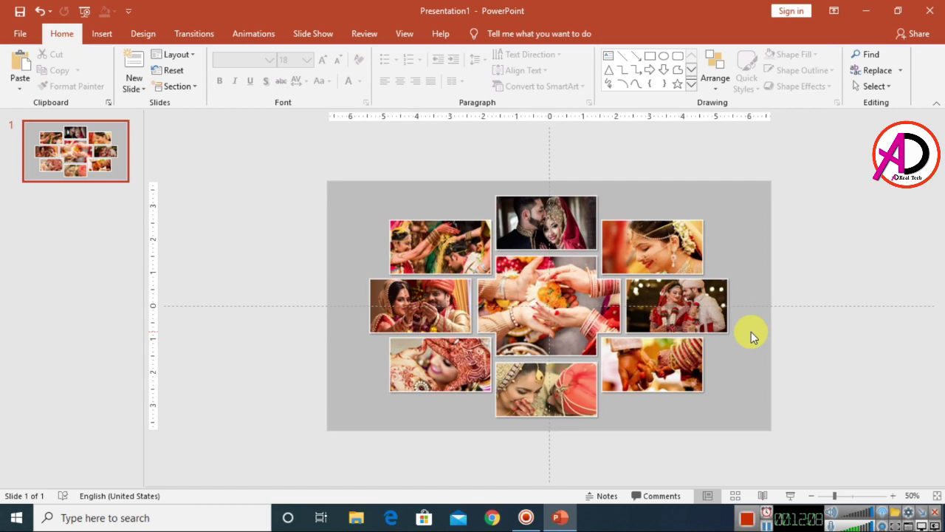
ctrl+scroll(735, 275, up, 2)
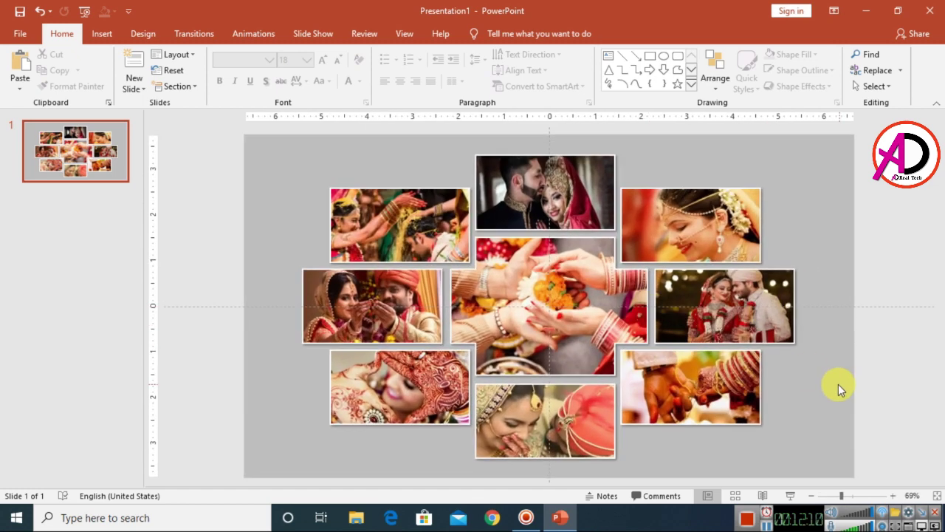